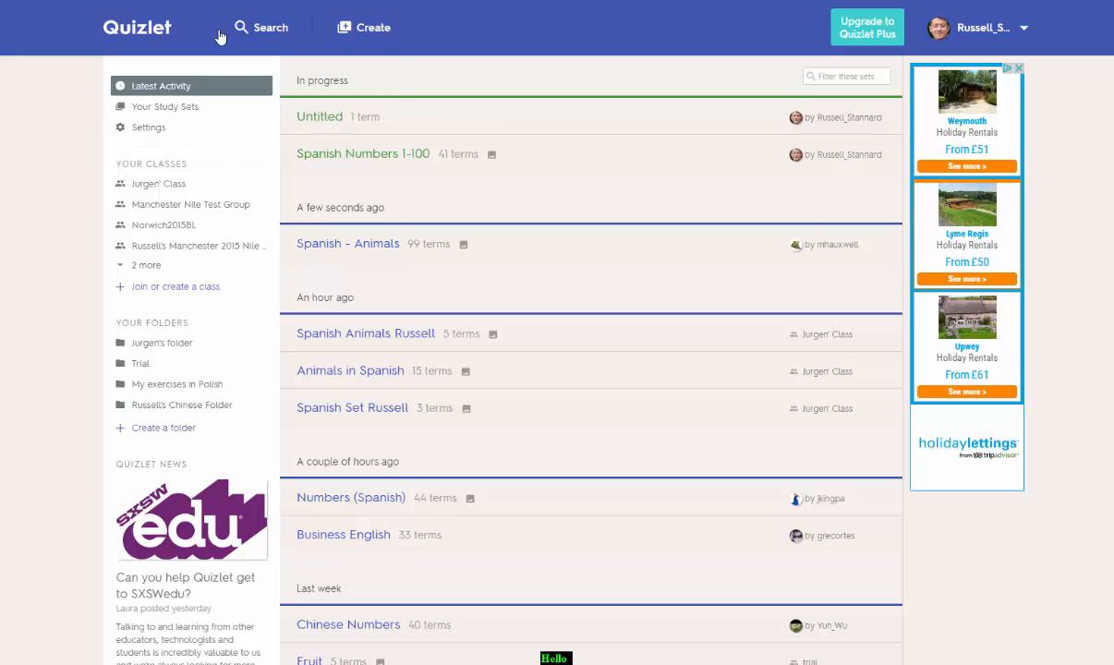
Search the site for "Animals in Spanish".
click(268, 33)
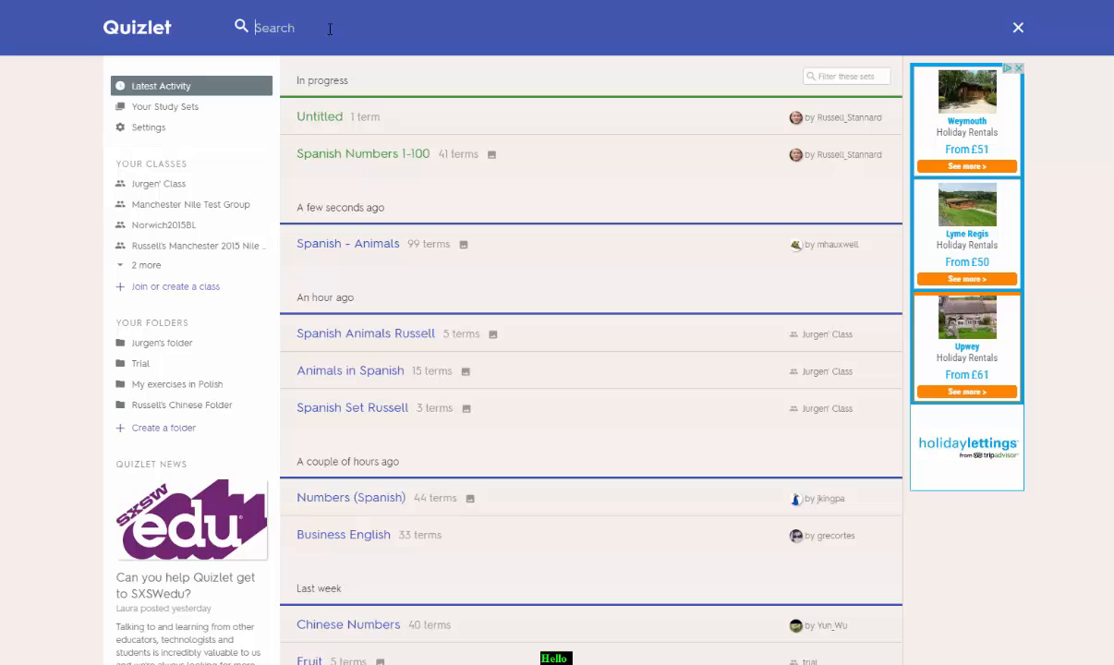
text(Animal)
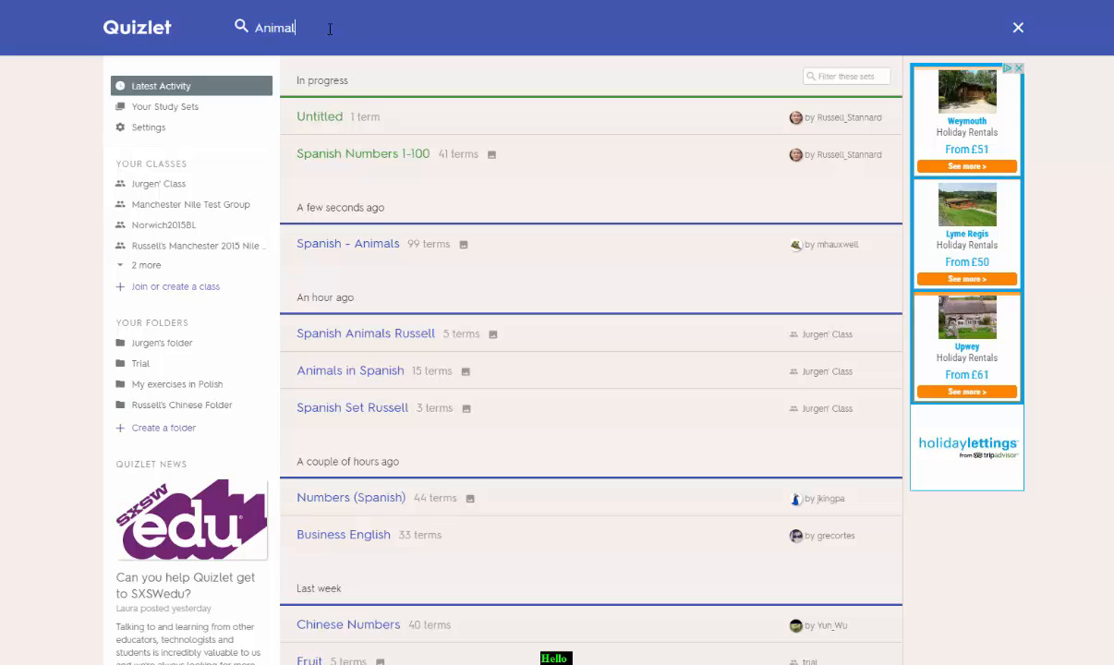
text(s in Spanish)
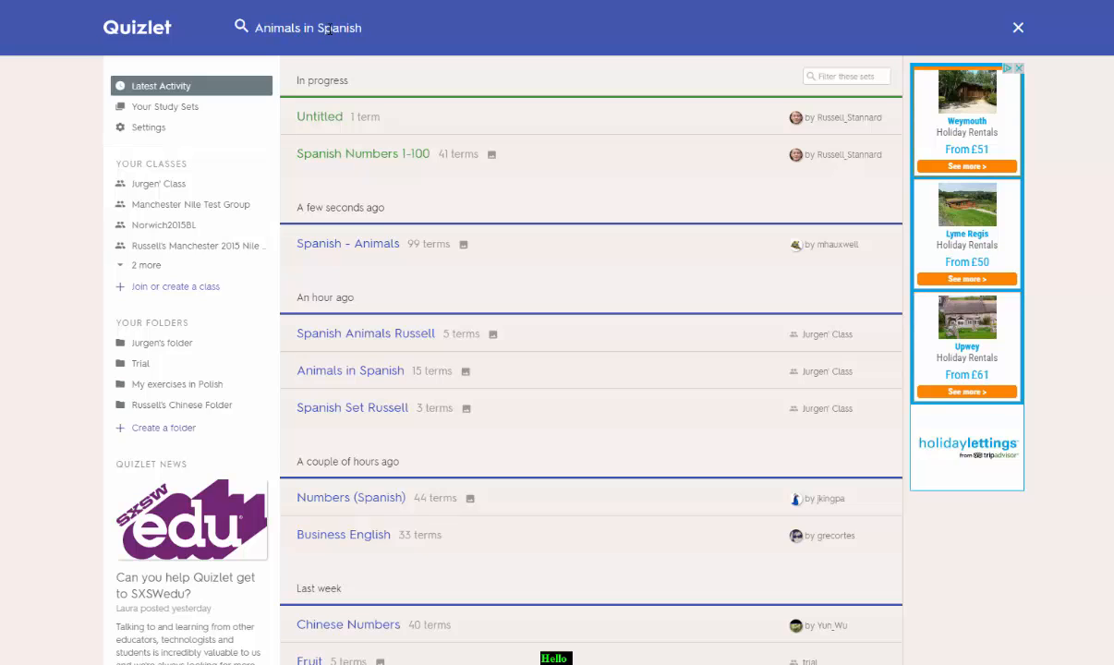
key(Return)
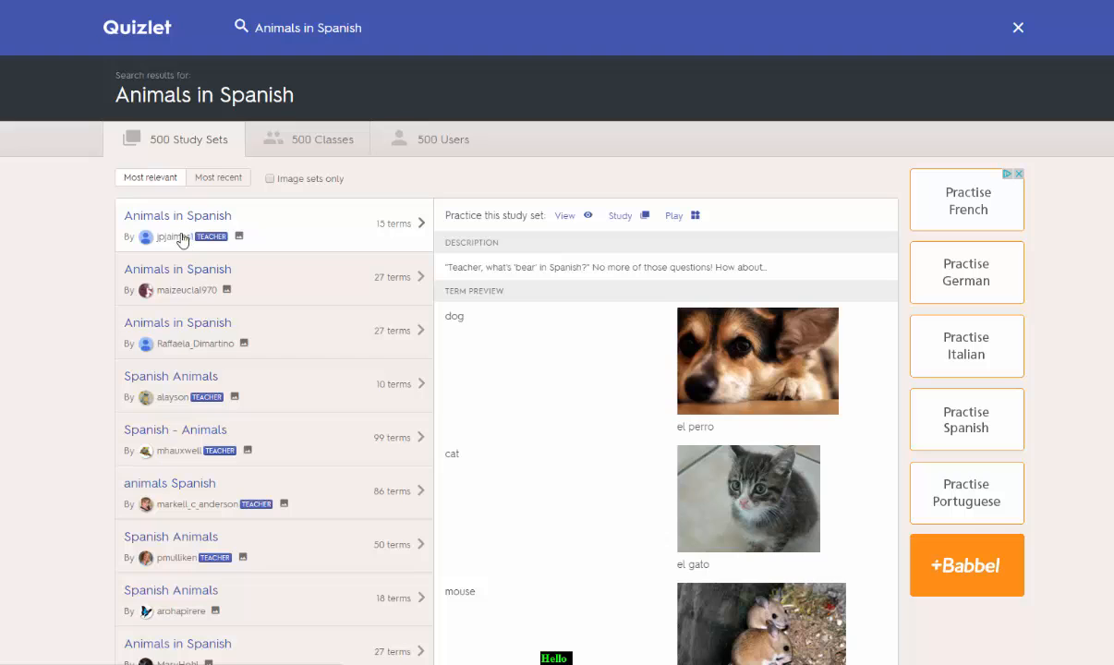
Preview several study sets in the search results and open the third one, the 27-term Animals in Spanish set.
click(169, 285)
click(144, 314)
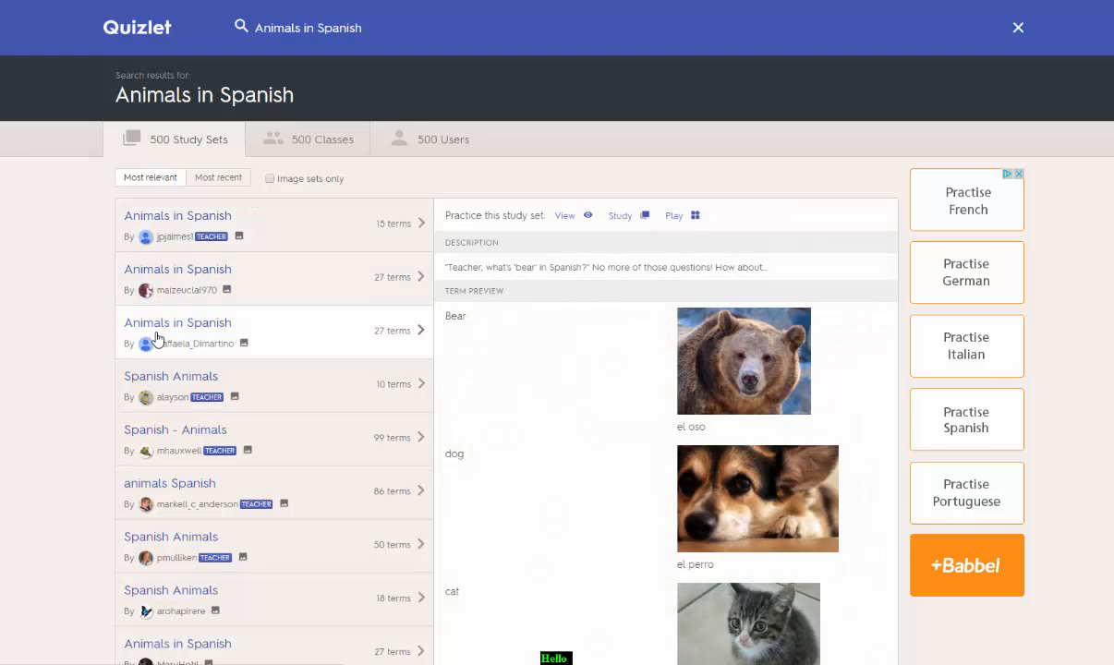
click(178, 388)
click(270, 450)
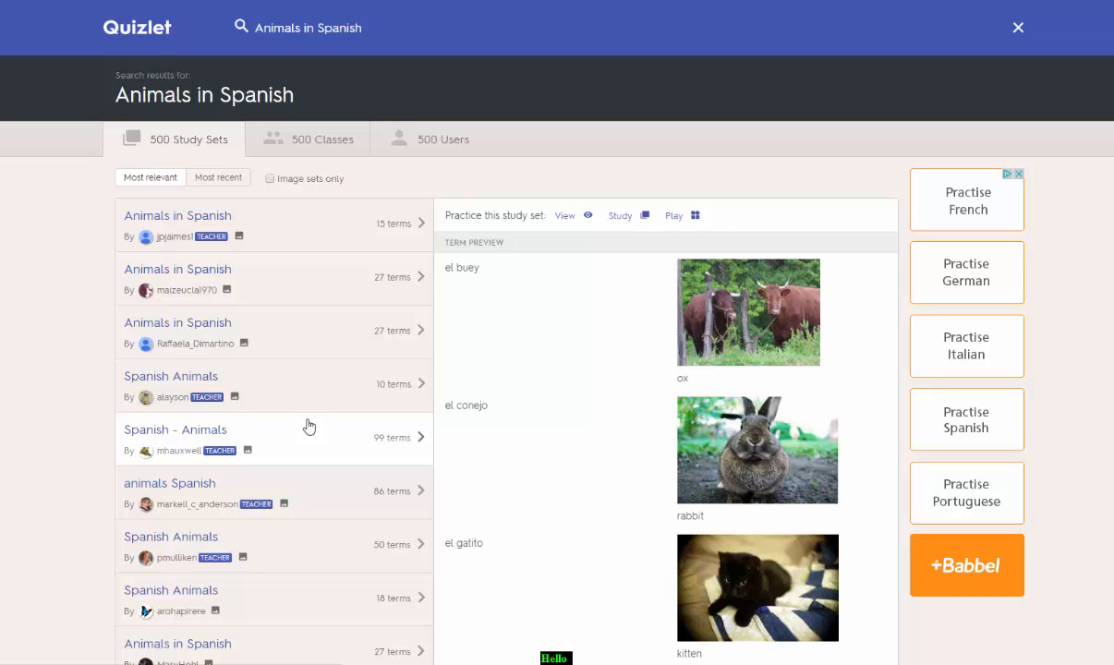
mouse_move(400, 326)
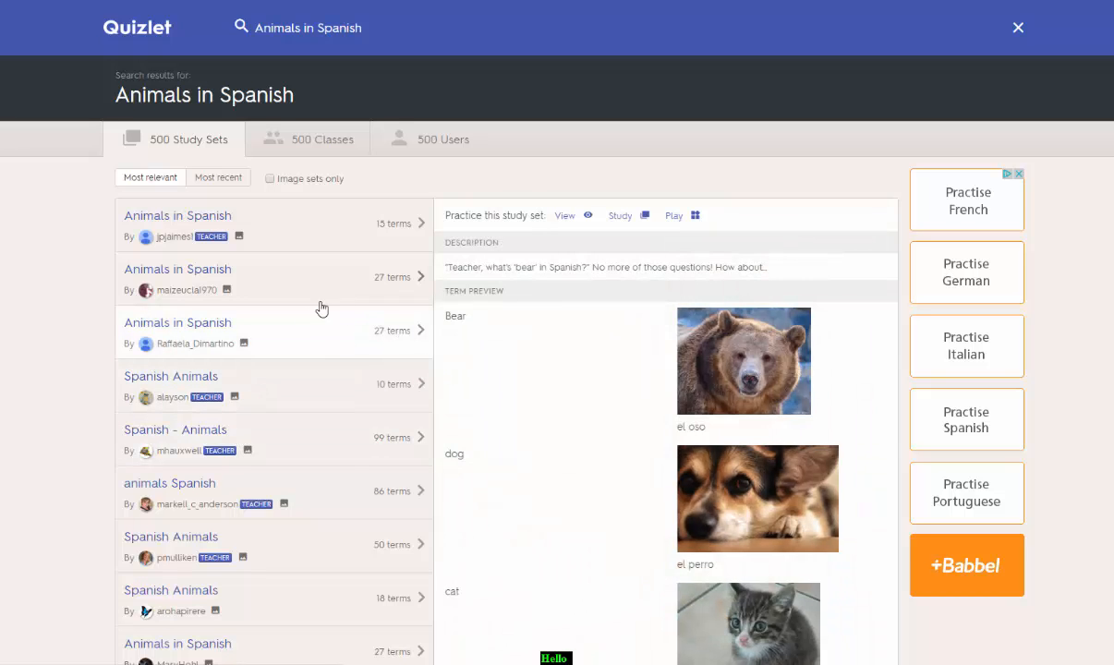
mouse_move(342, 595)
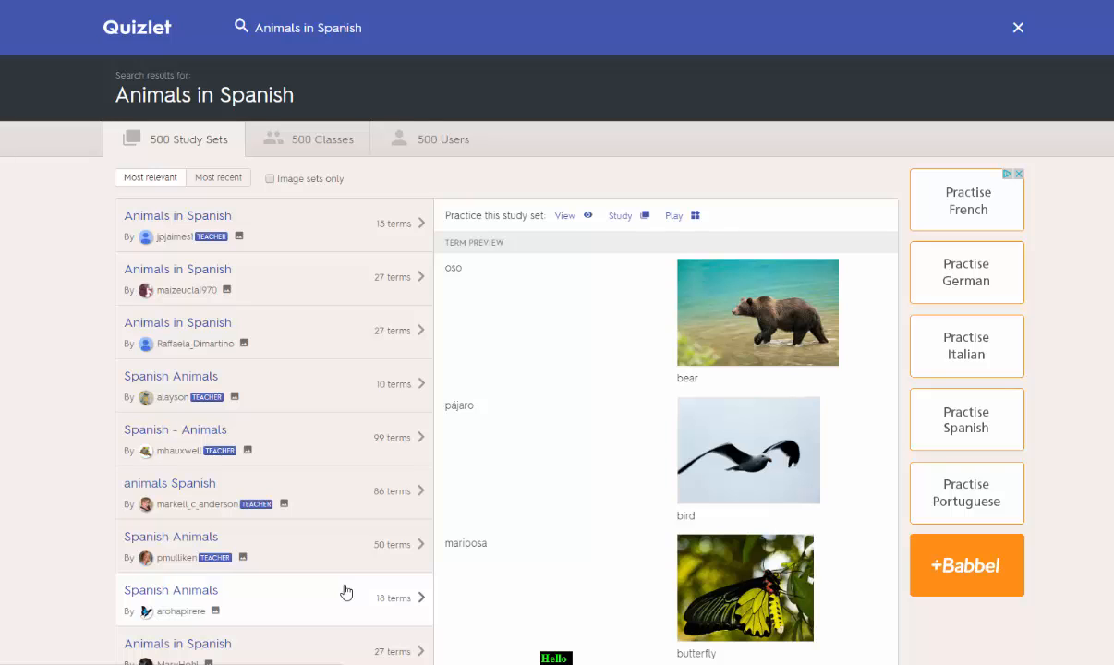
mouse_move(343, 538)
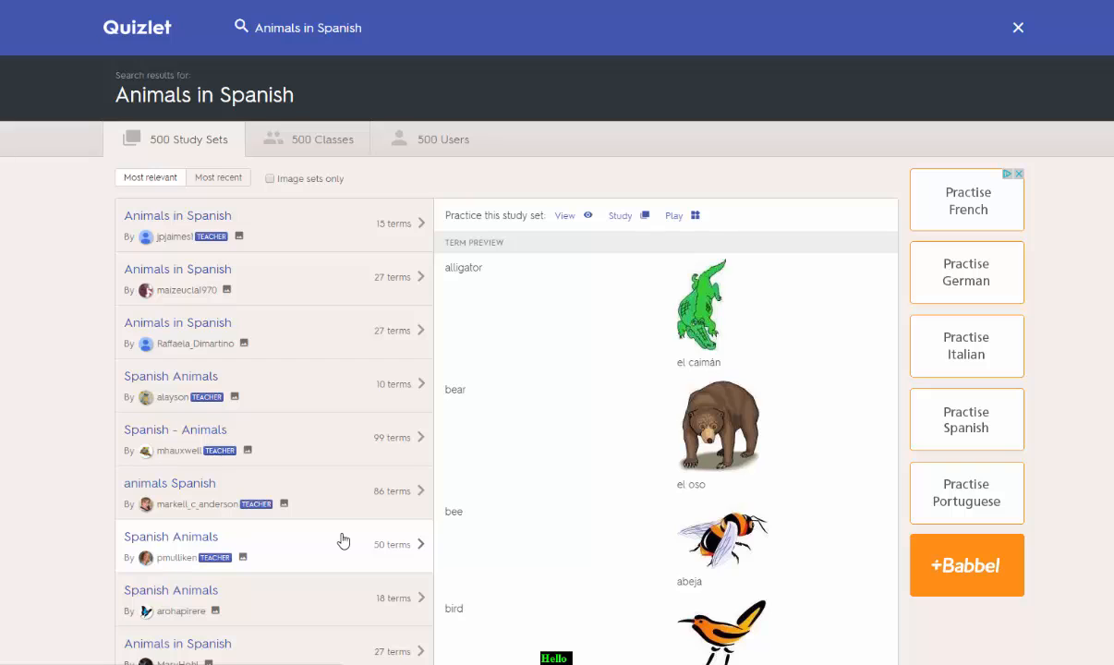
mouse_move(370, 391)
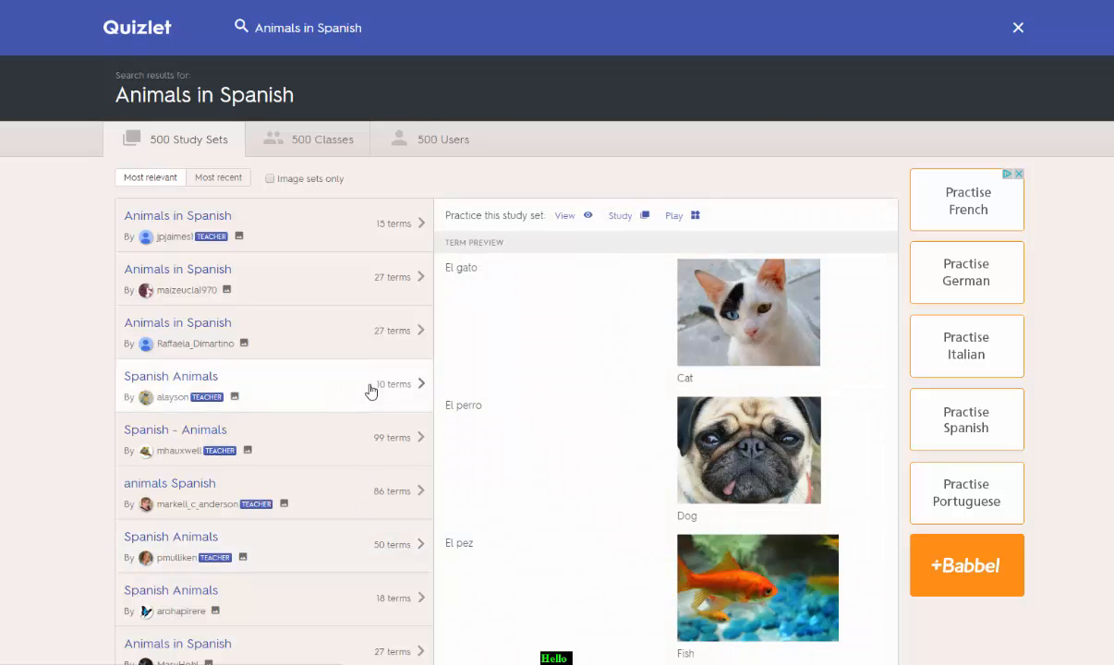
mouse_move(335, 345)
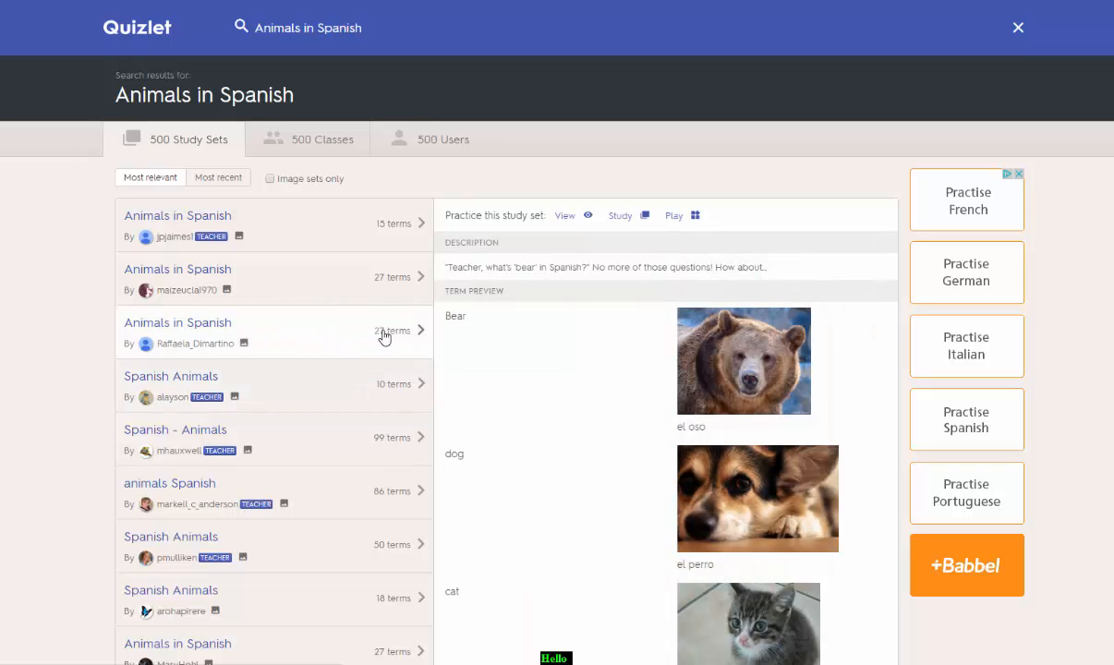
click(328, 334)
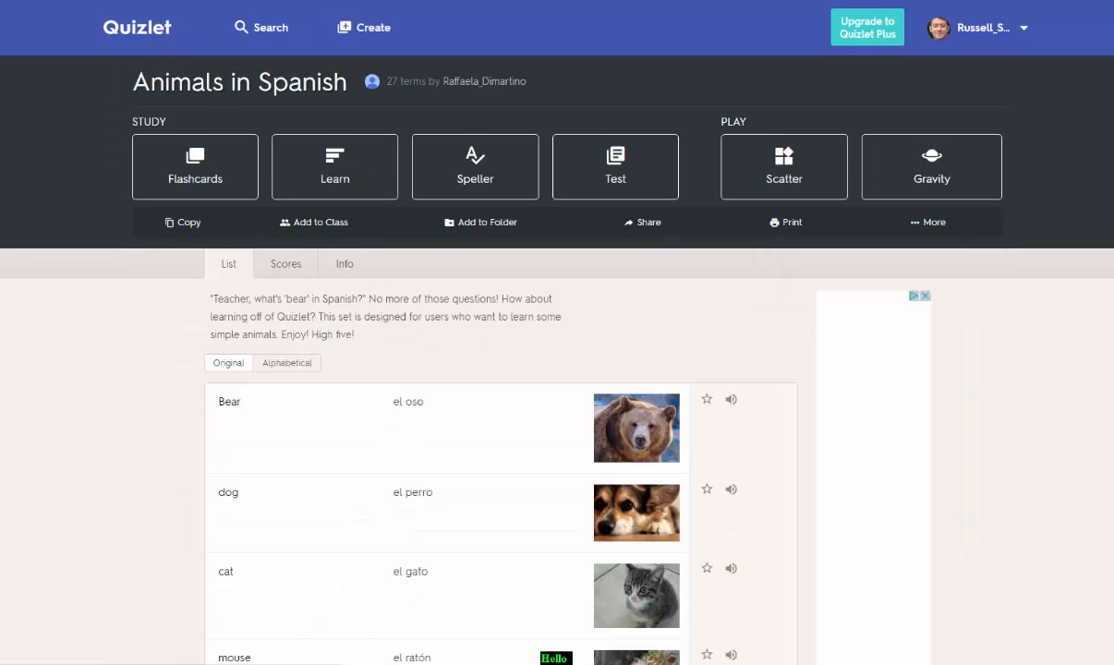
Star the first five terms in the set's list: Bear, dog, cat, mouse and bird.
scroll(369, 97, down, 3)
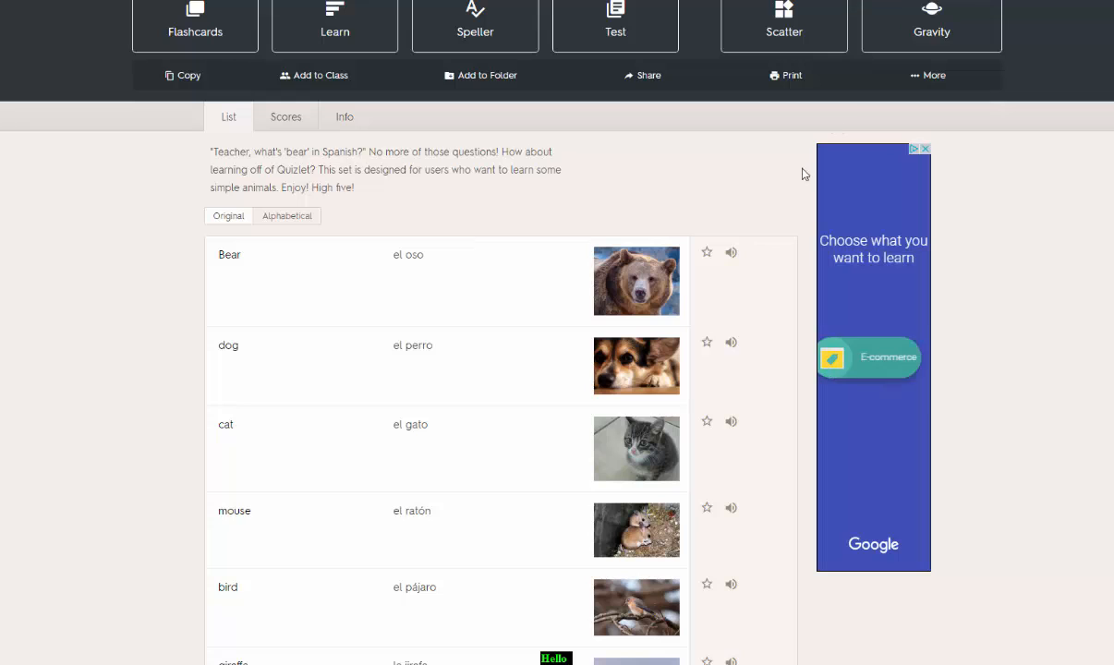
click(706, 252)
click(706, 342)
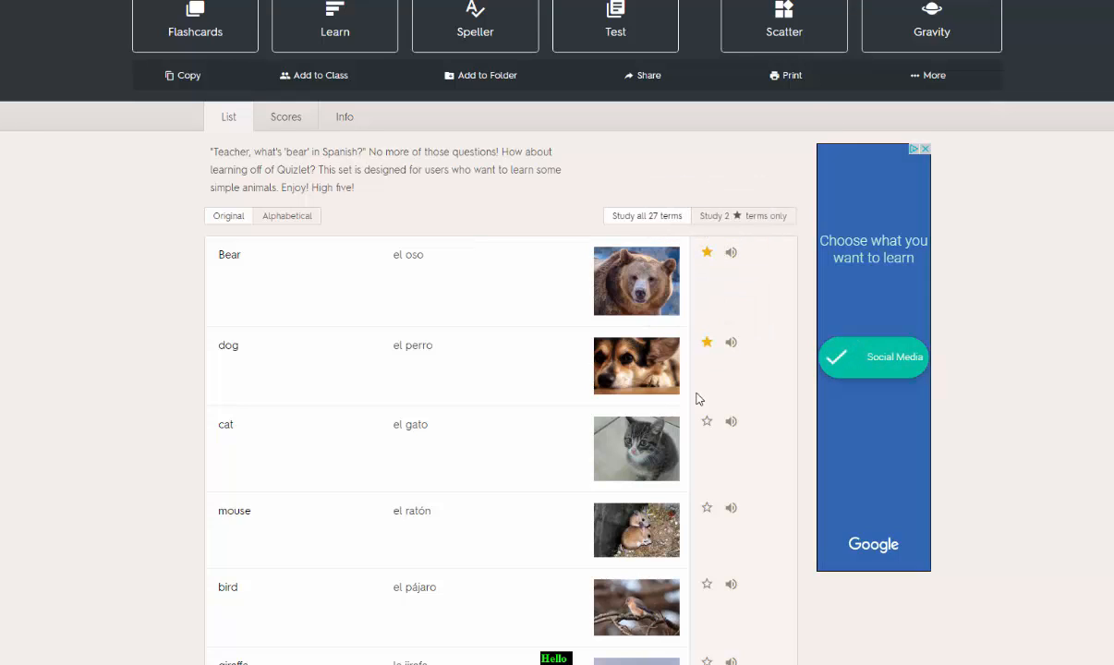
click(706, 421)
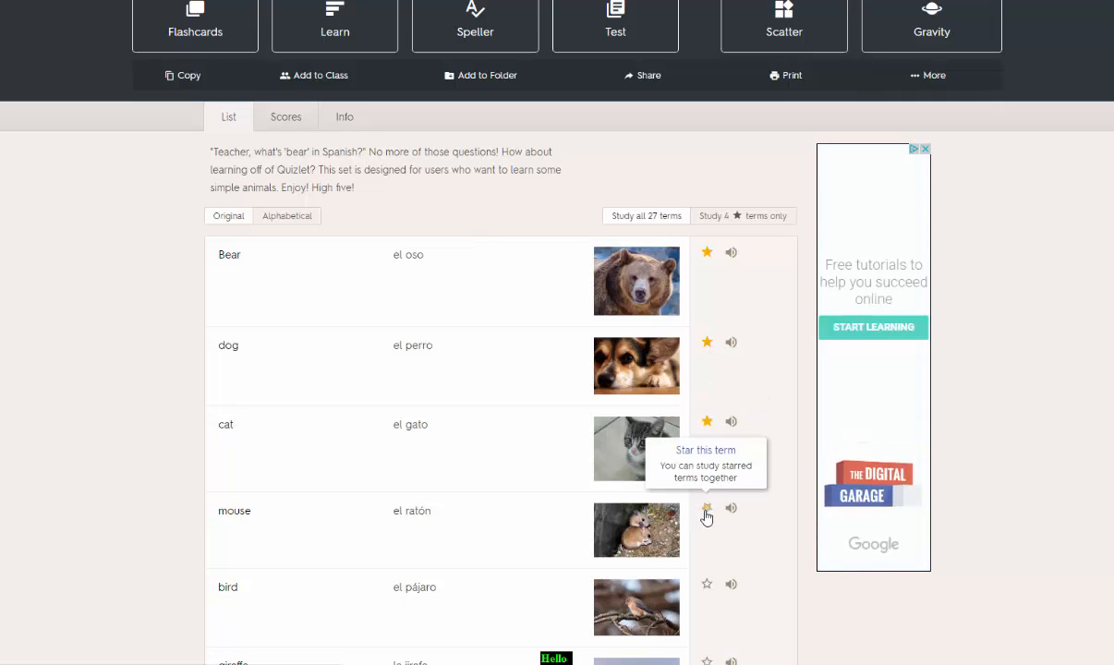
click(706, 508)
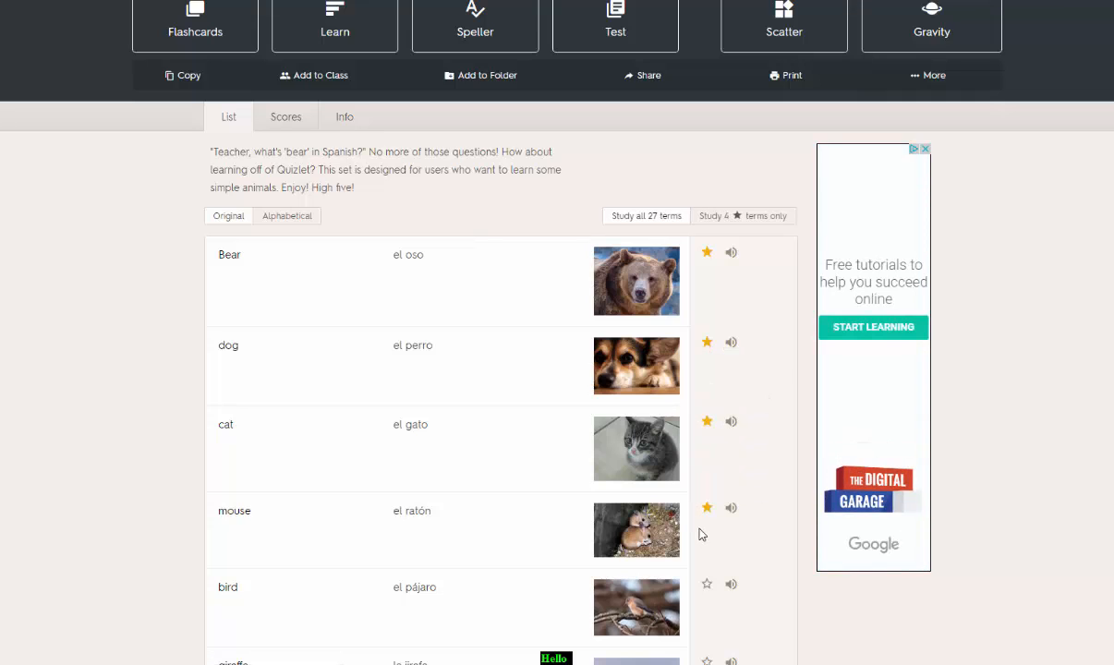
click(706, 585)
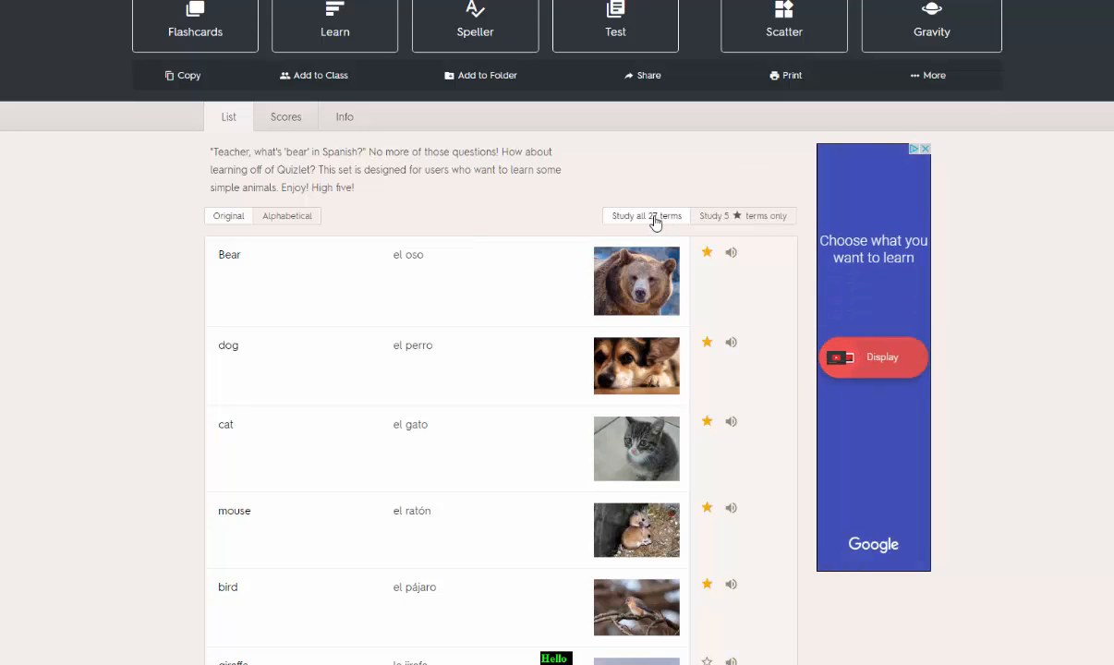
Limit the study set to the starred terms only and start studying them with Flashcards.
click(735, 221)
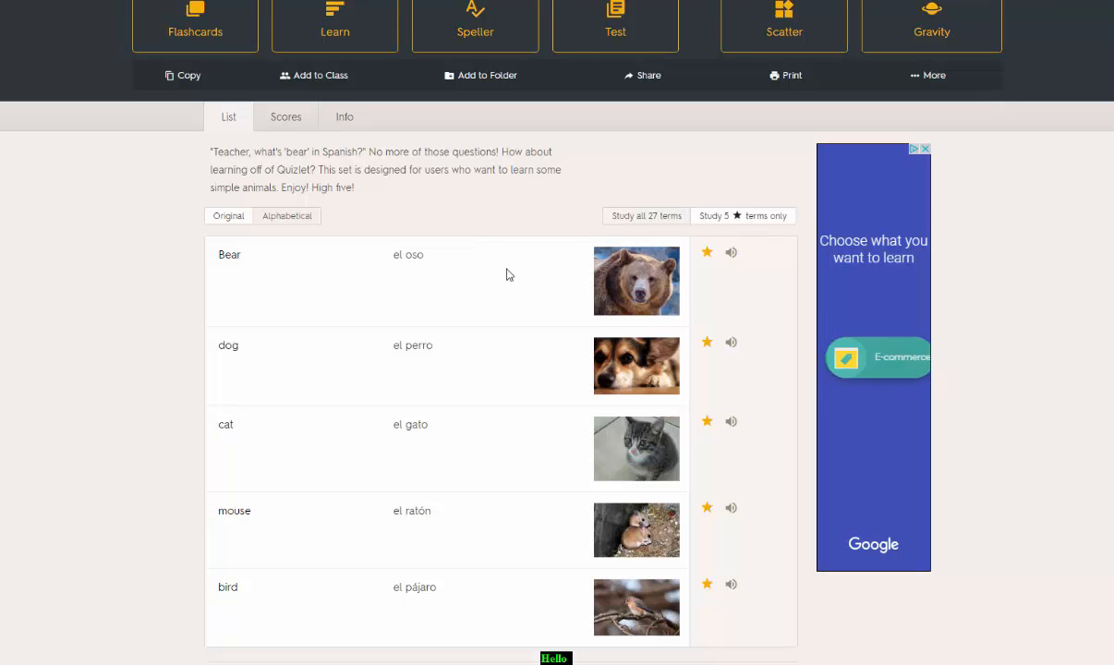
scroll(405, 328, up, 1)
scroll(211, 90, up, 1)
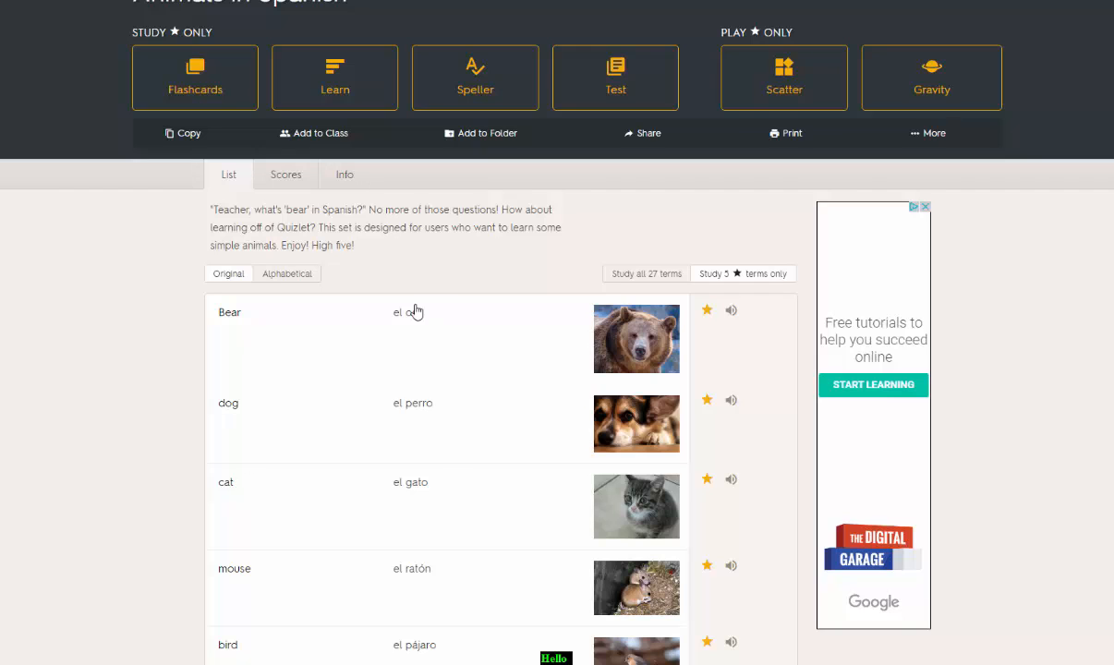
click(195, 78)
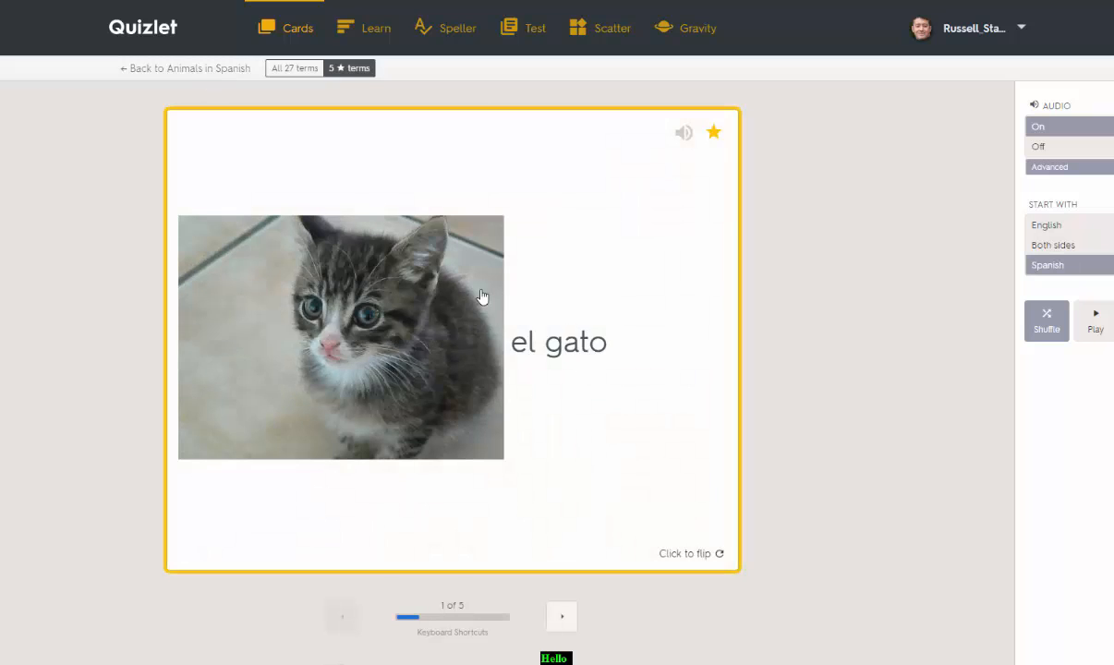
Flip the cat flashcard, set the cards to start with English, and flip the card to its Spanish side.
click(665, 265)
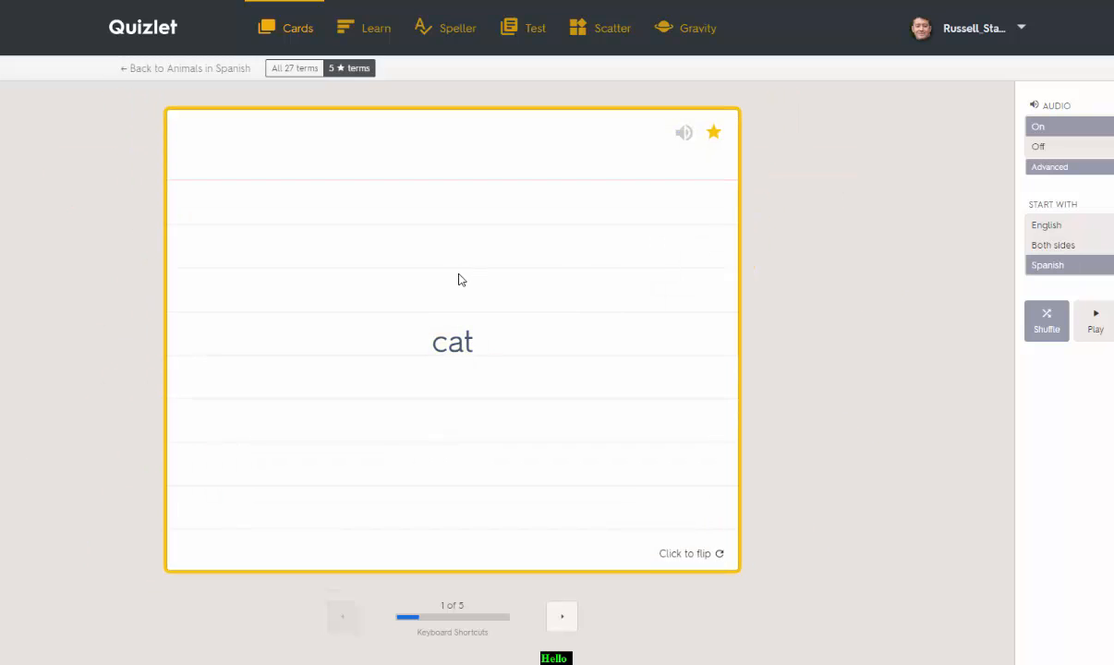
click(1048, 233)
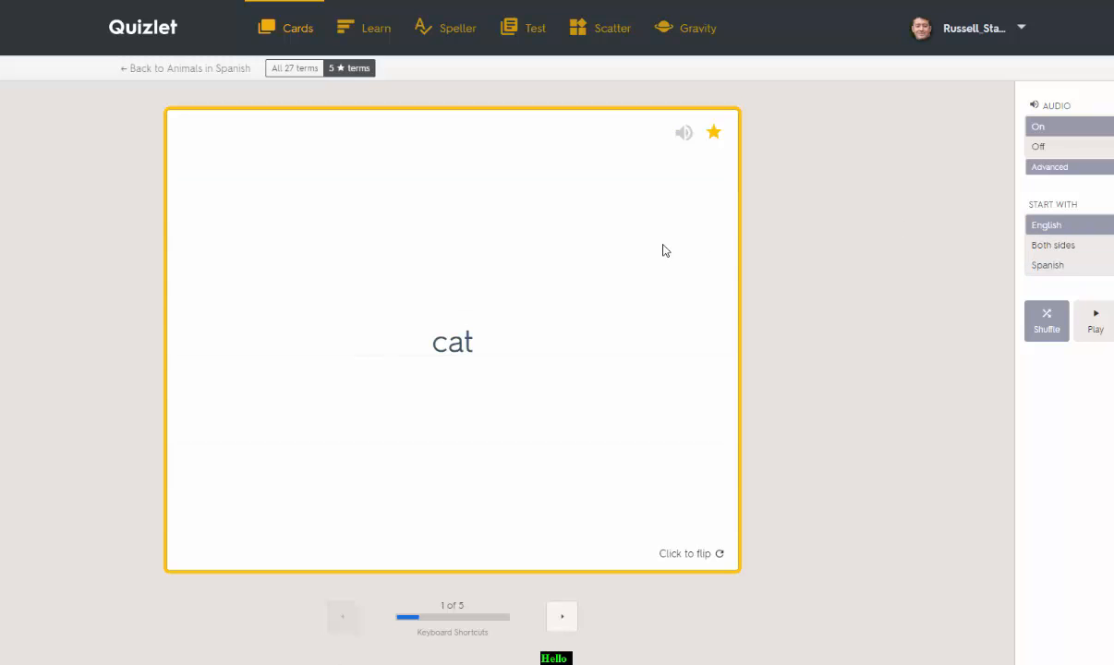
click(591, 312)
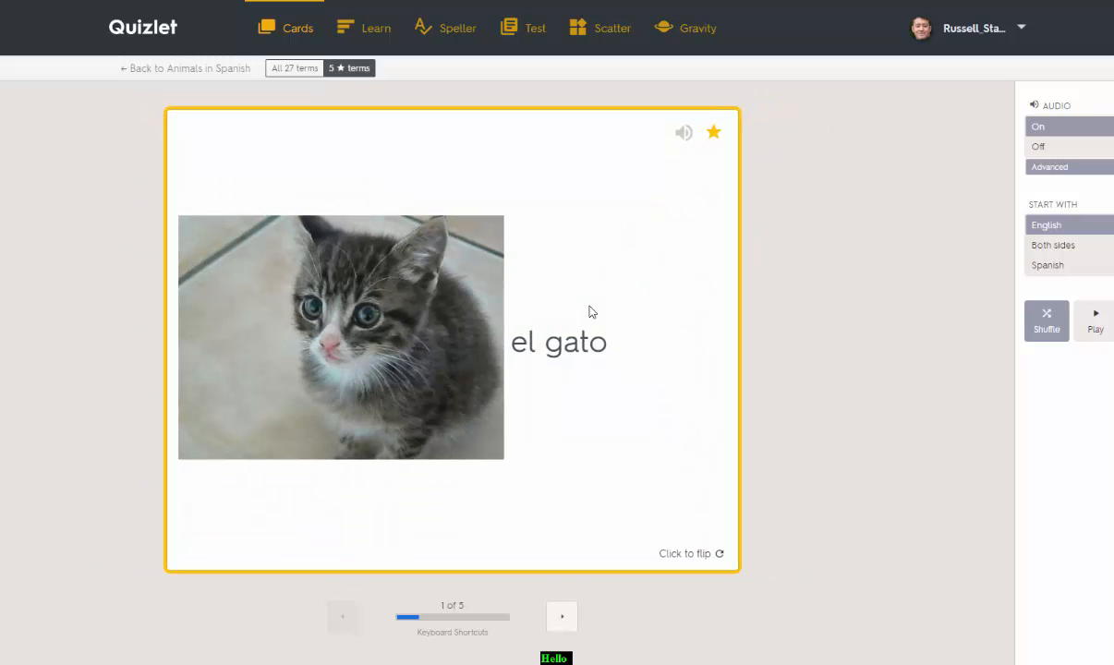
Go through the dog and mouse flashcards, flipping each one to its Spanish side.
click(562, 616)
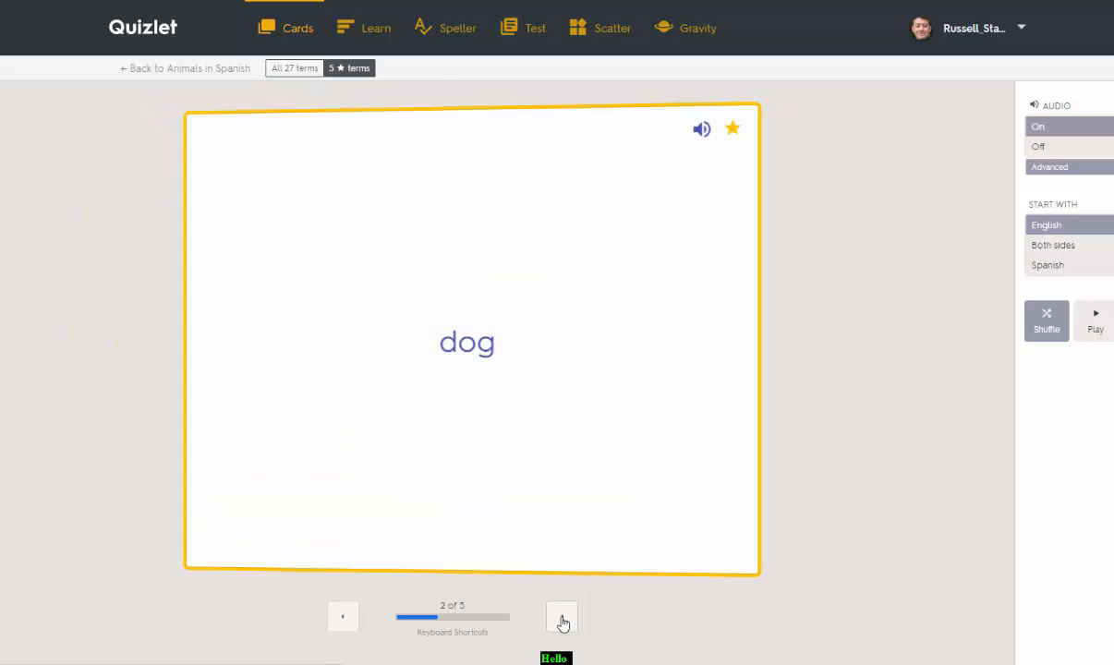
click(589, 362)
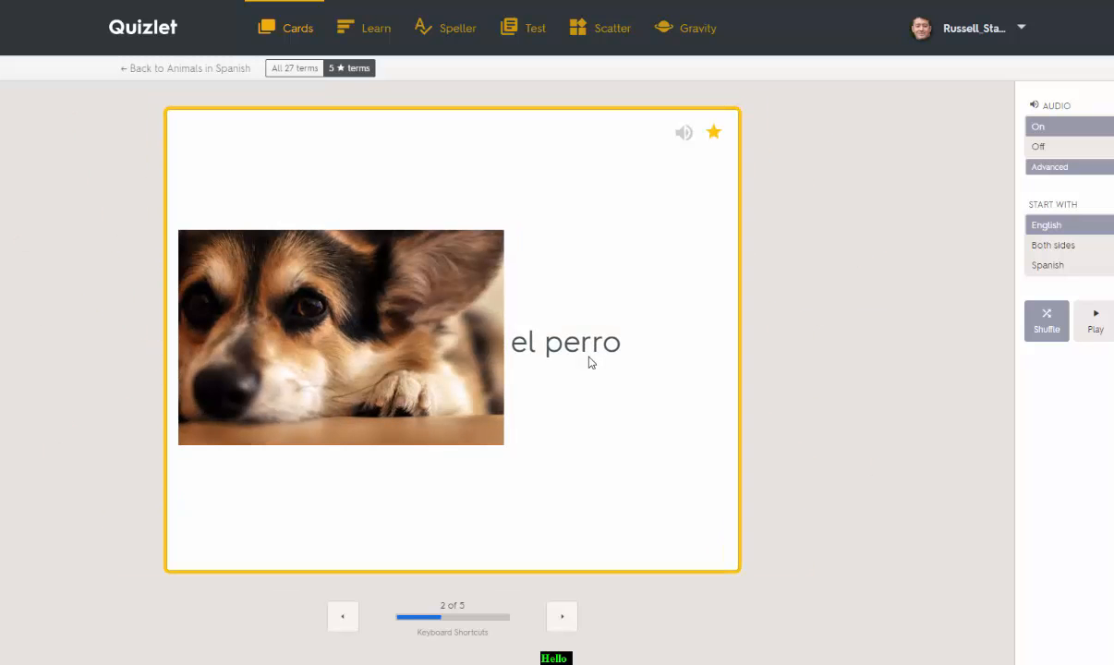
click(562, 618)
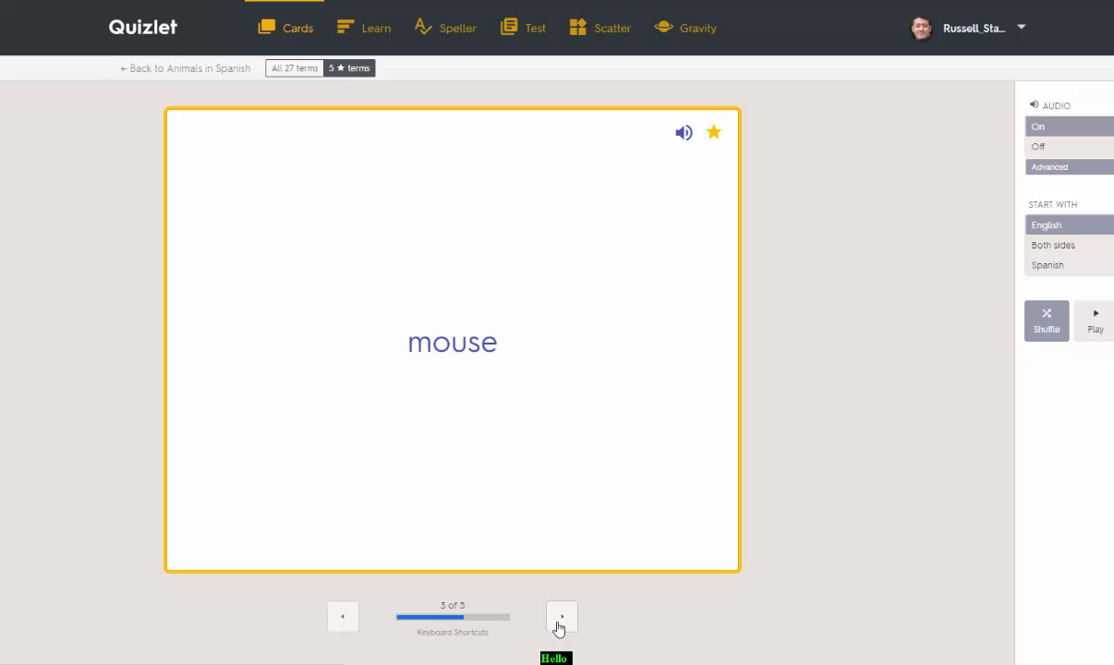
click(570, 430)
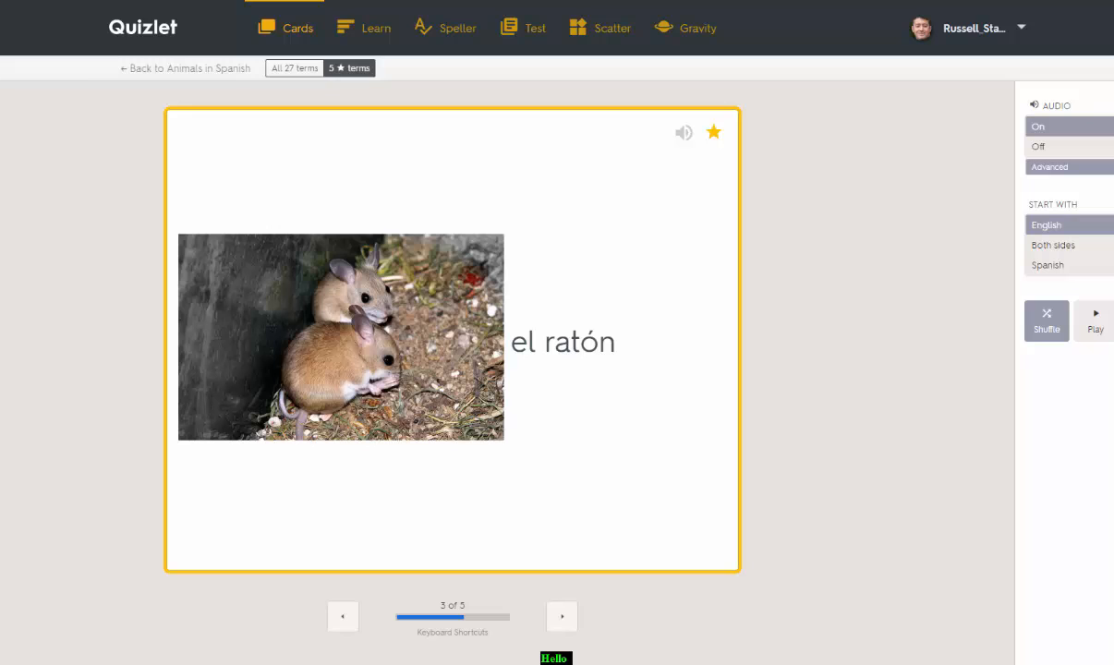
Switch to Learn mode with English shown first and answer the mouse prompt with "el ratón".
click(369, 30)
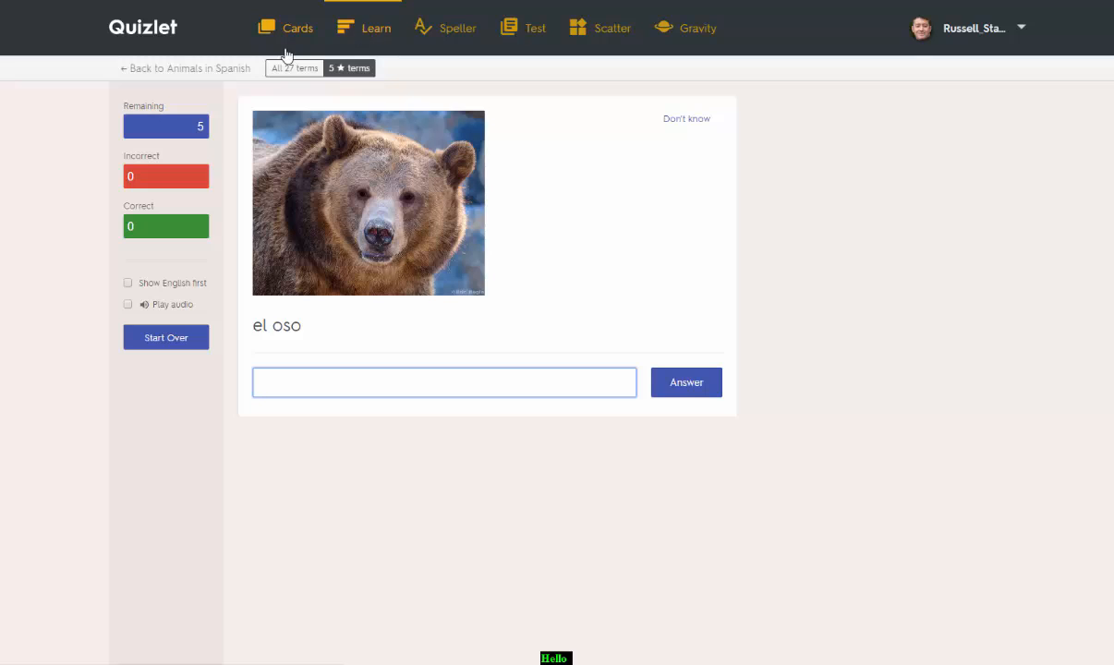
click(127, 283)
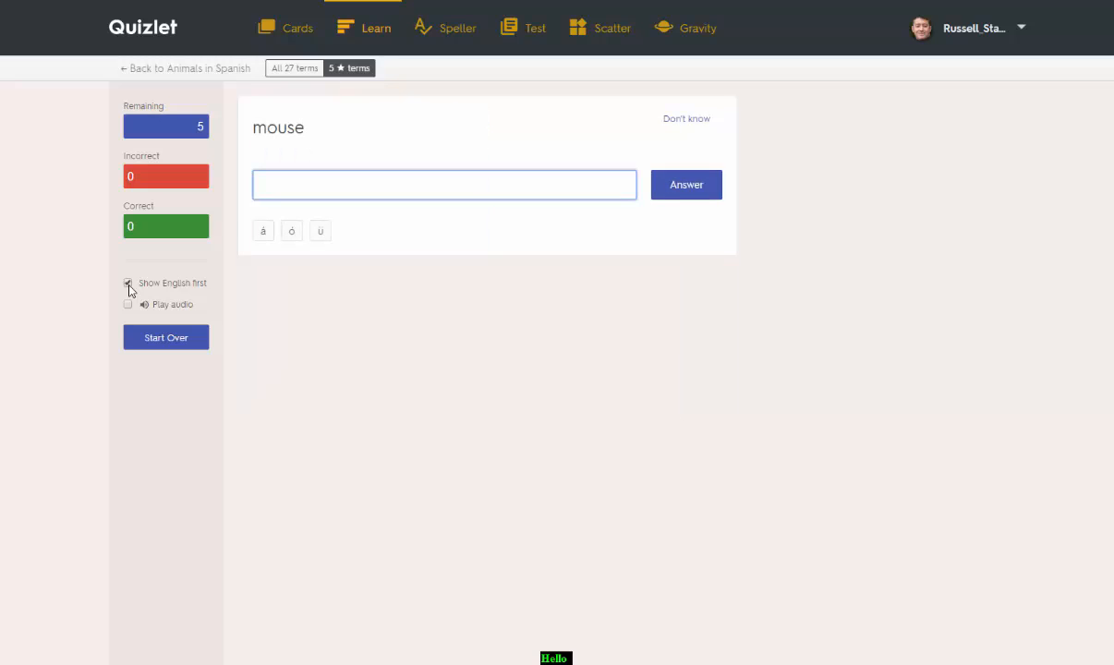
text(el rat)
click(289, 233)
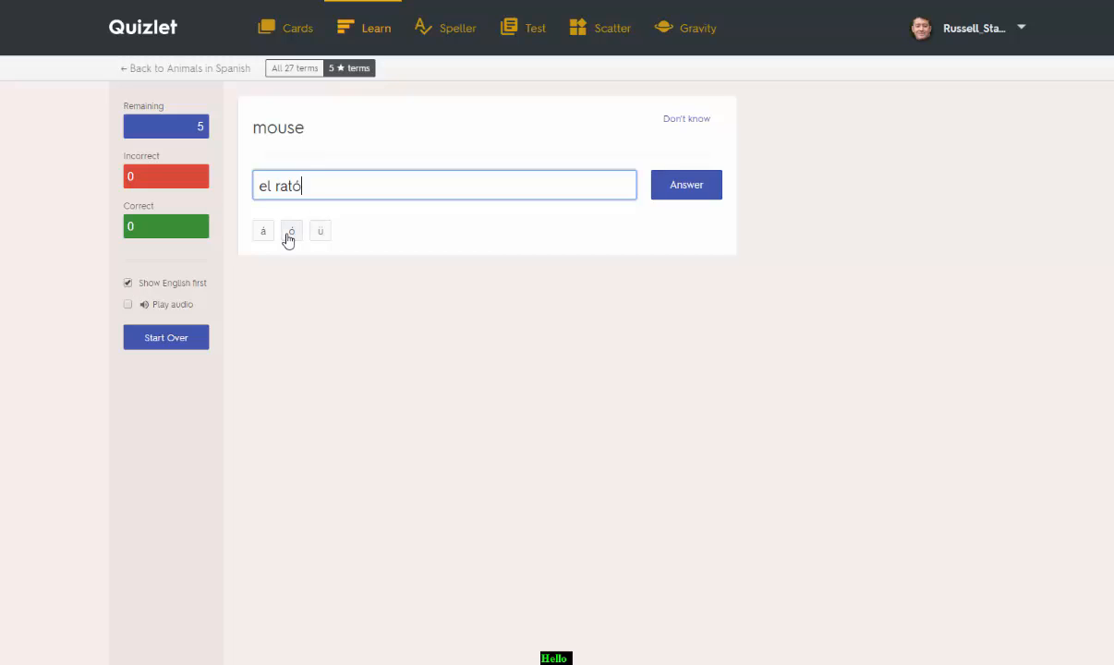
text(n)
click(696, 189)
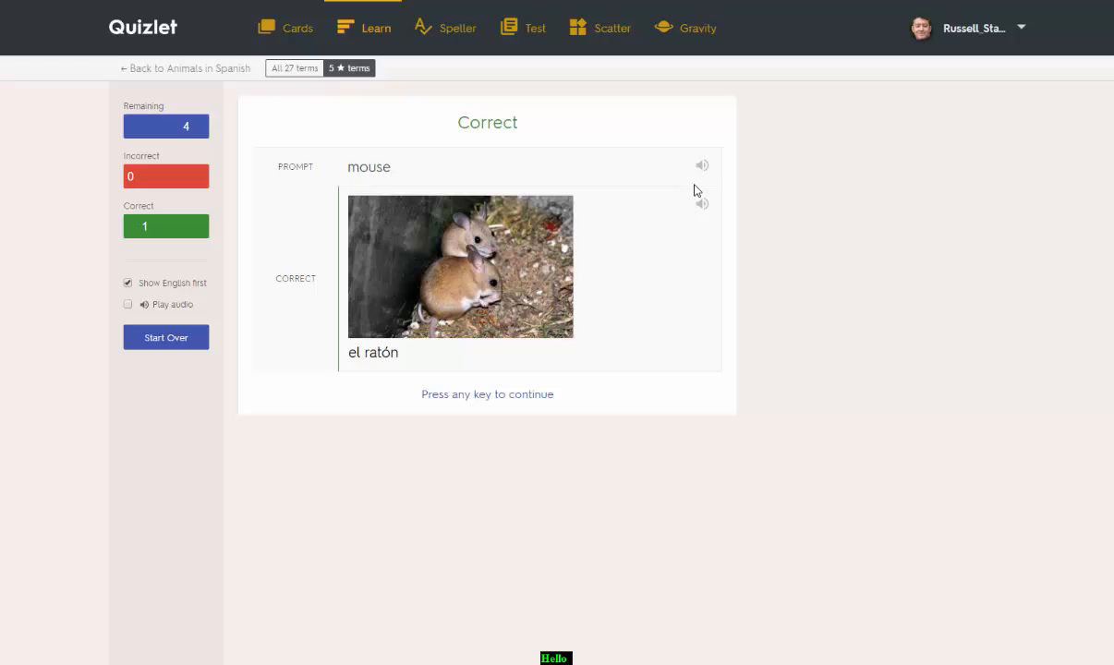
Continue to the dog prompt and submit the answer "el perro".
click(477, 395)
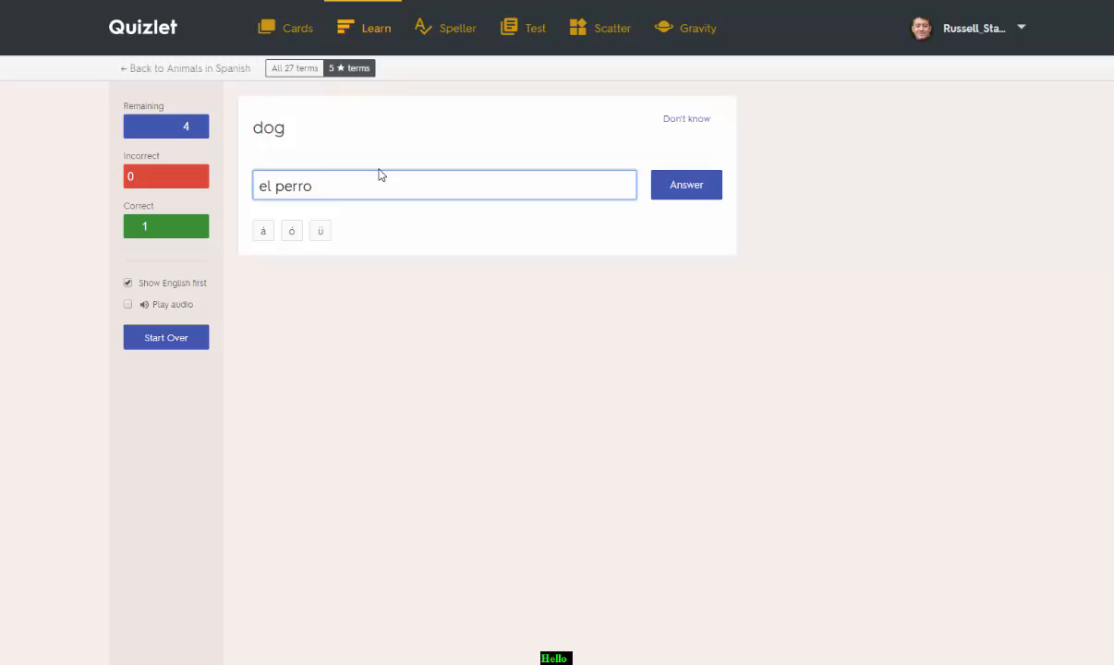
text(el perro)
click(688, 184)
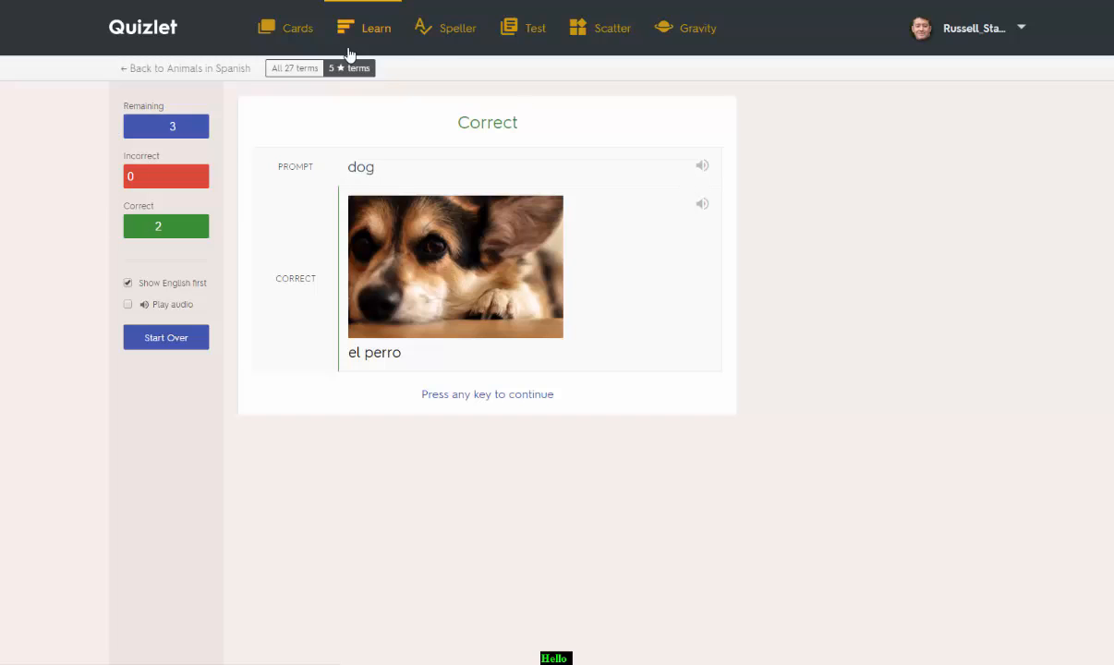
Switch to Speller mode and set the spoken audio to Spanish (Slow).
click(455, 30)
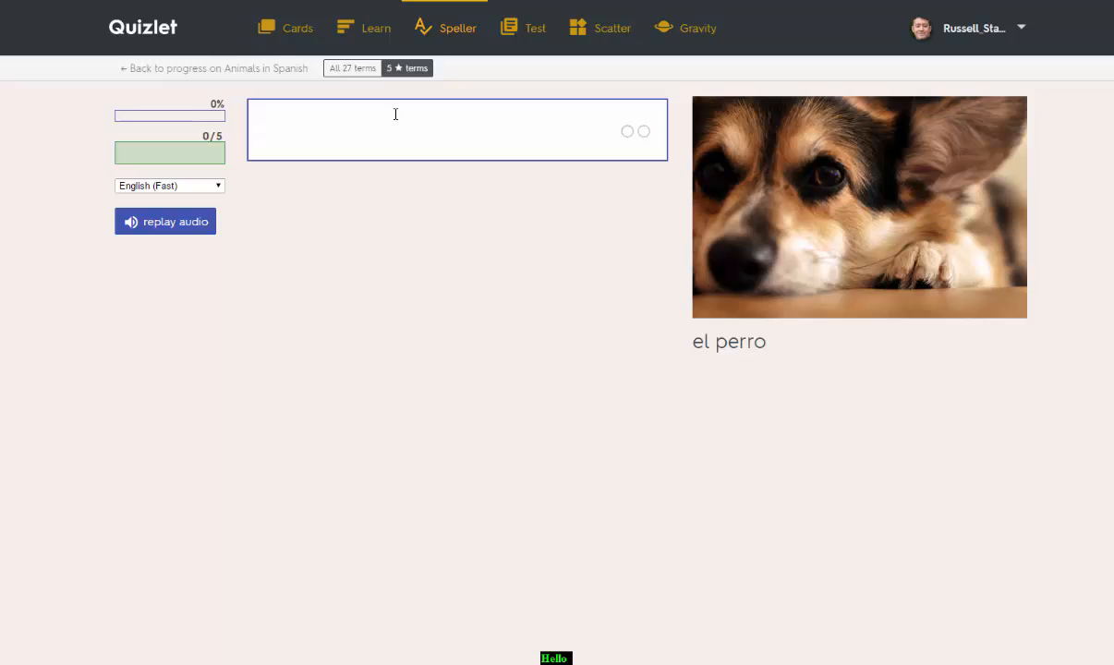
click(219, 188)
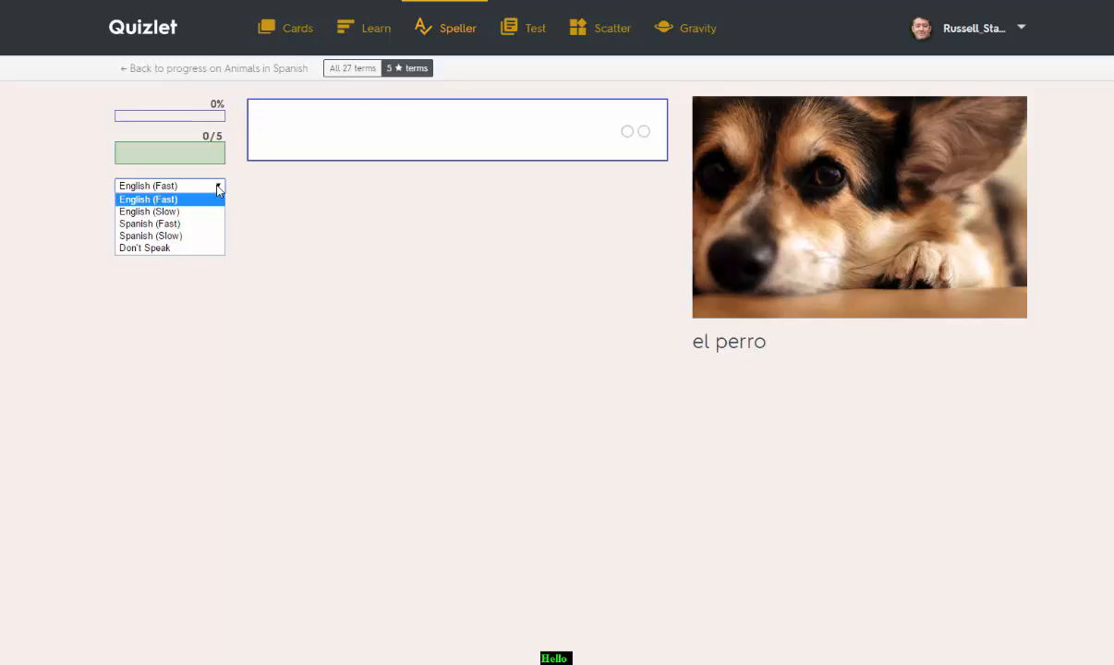
click(170, 237)
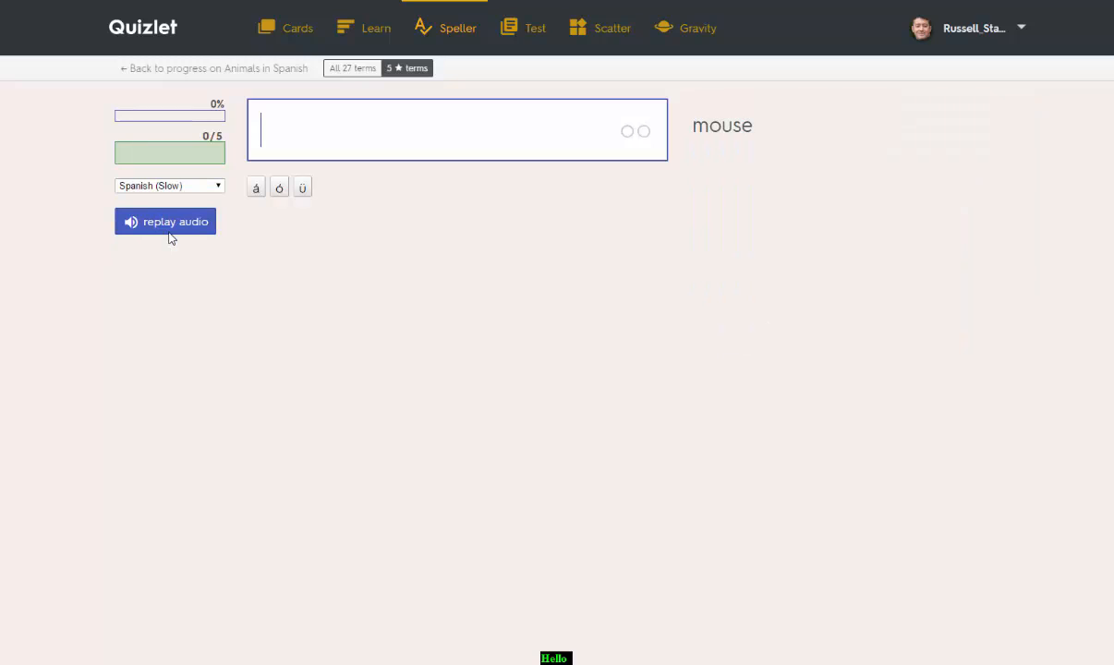
Answer the Speller prompts with "el ratón" for mouse and "el gato" for cat.
text(el rat)
click(280, 188)
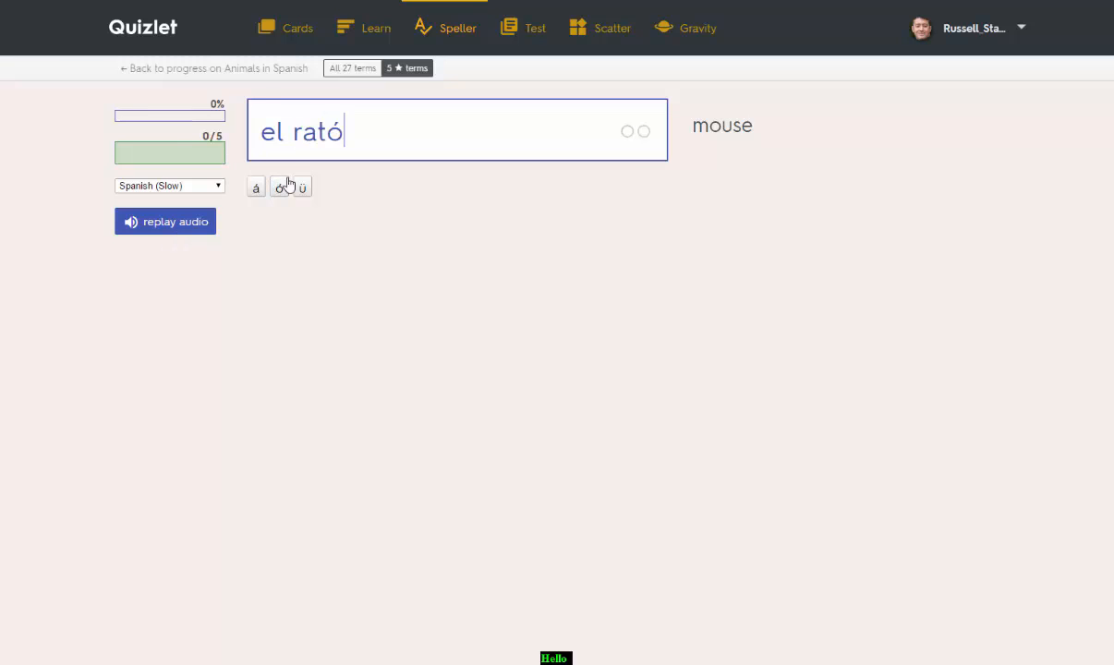
text(n)
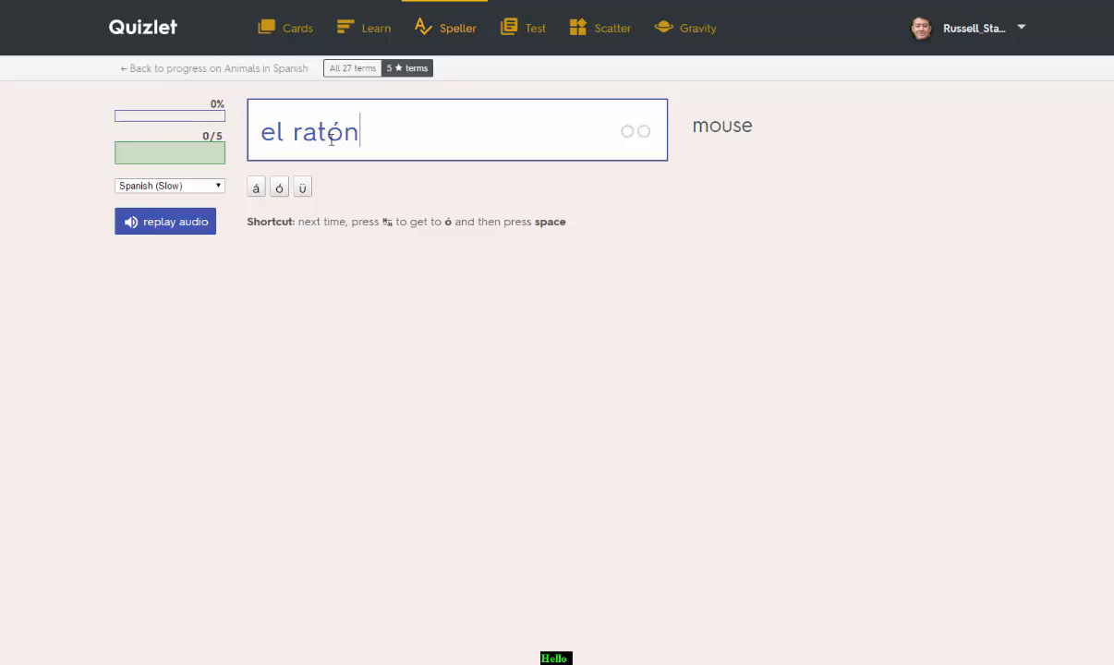
key(Return)
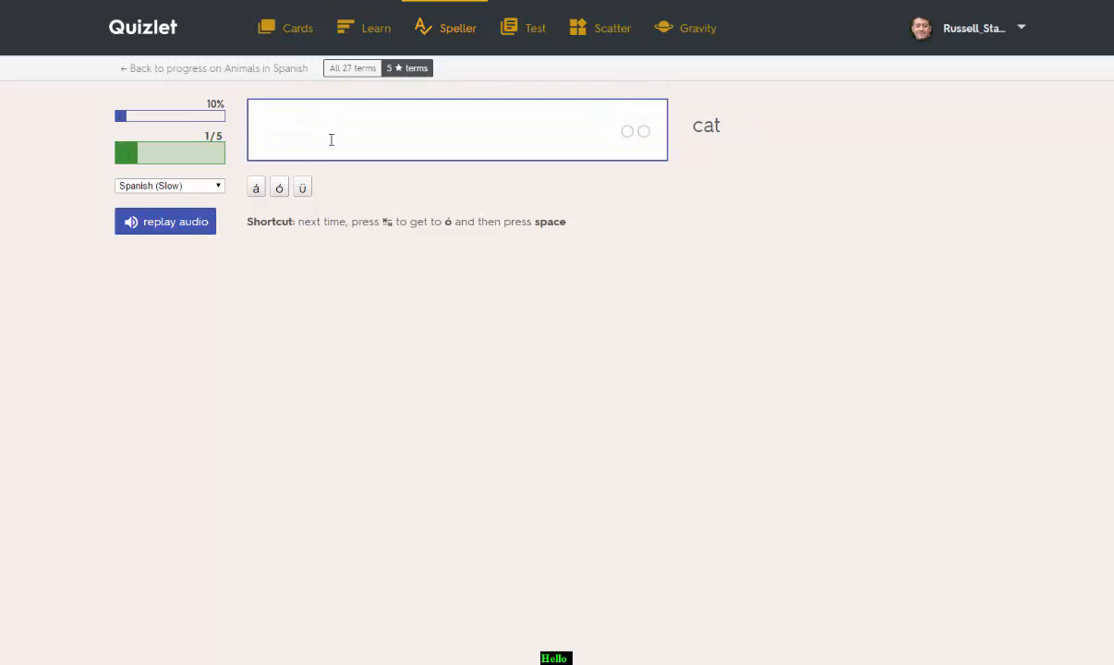
text(el gato)
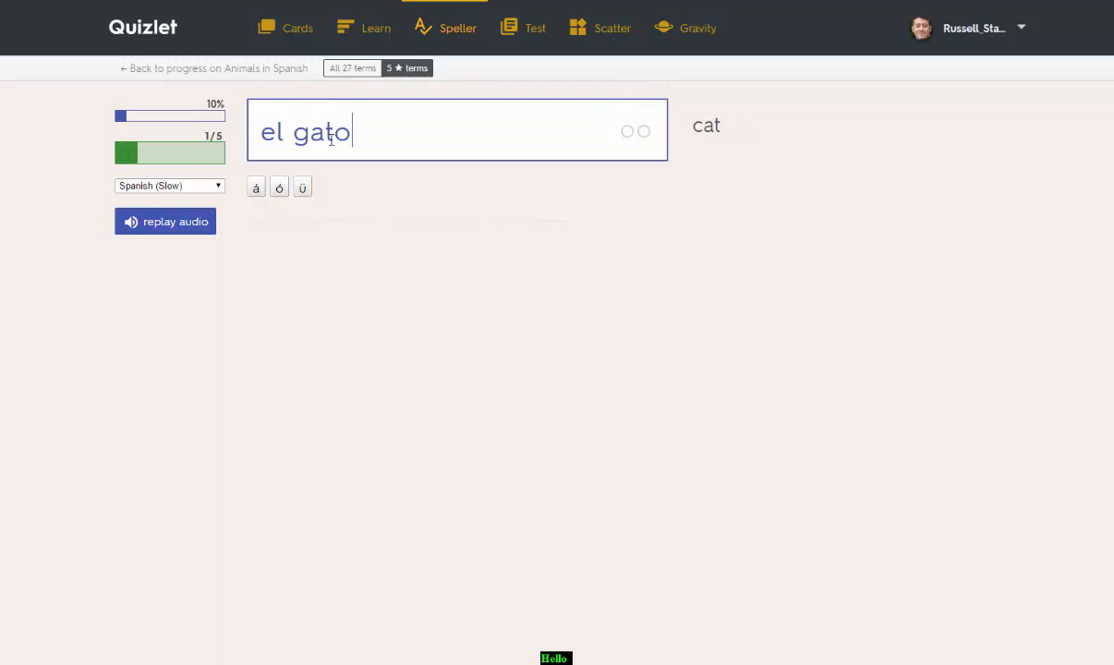
key(Return)
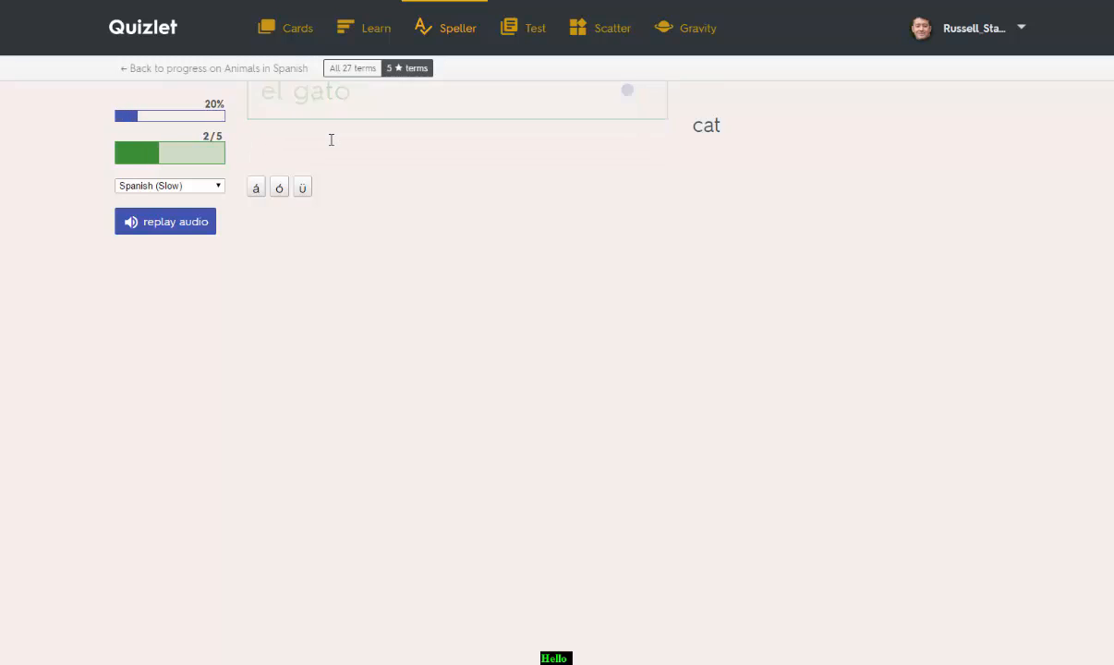
In Test mode, hide and reshow the question images, and create a new test that starts with English.
click(535, 30)
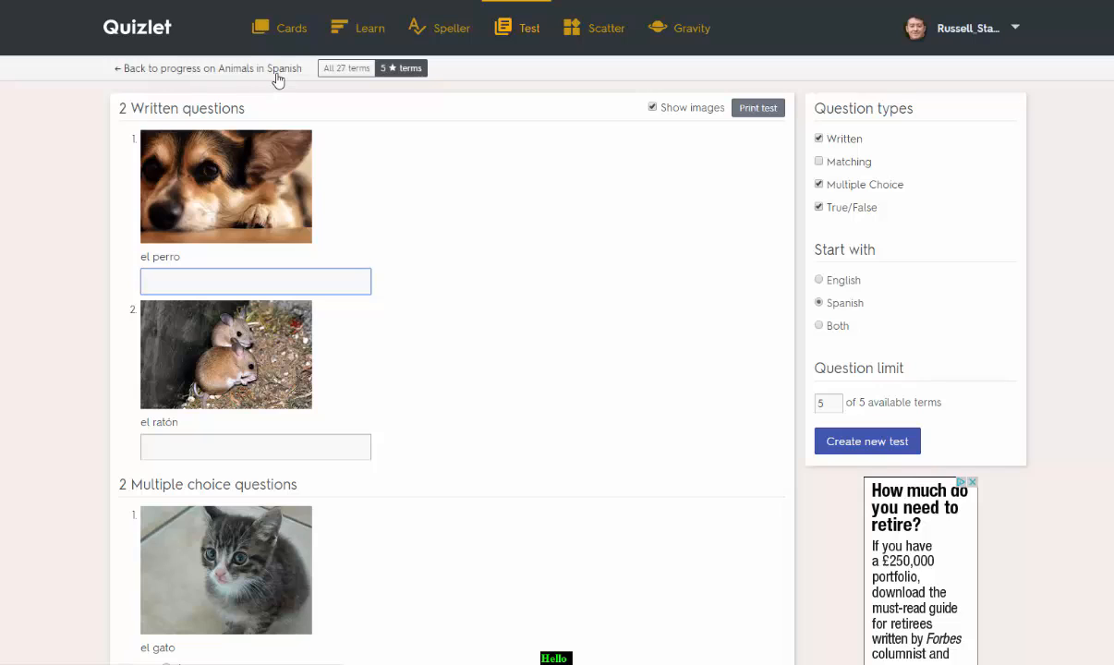
click(652, 108)
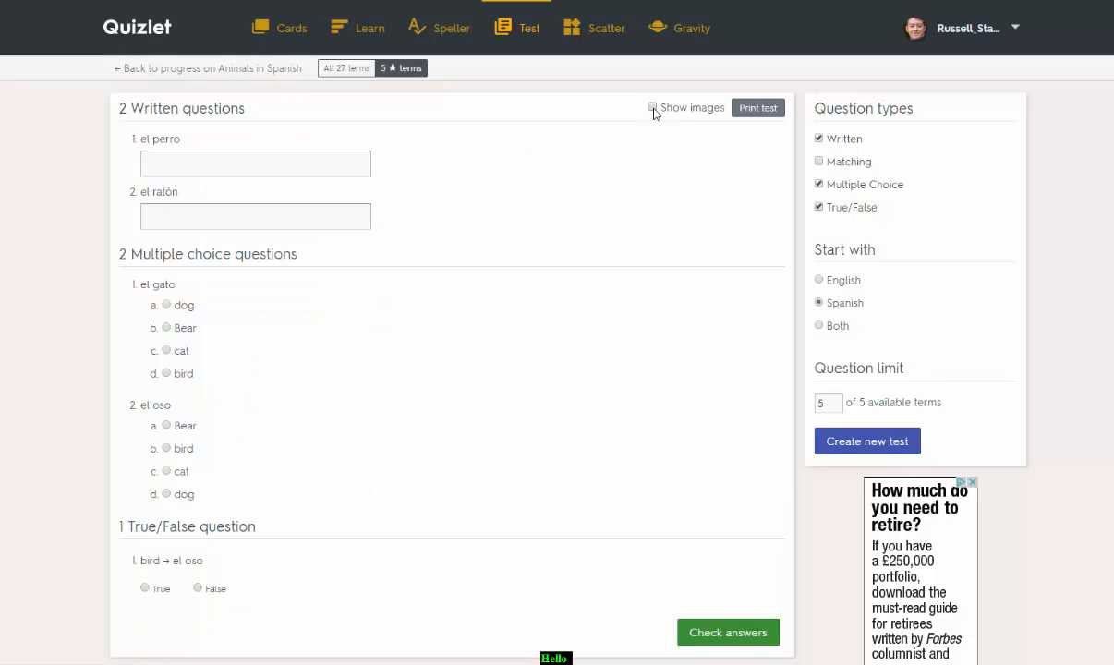
click(652, 108)
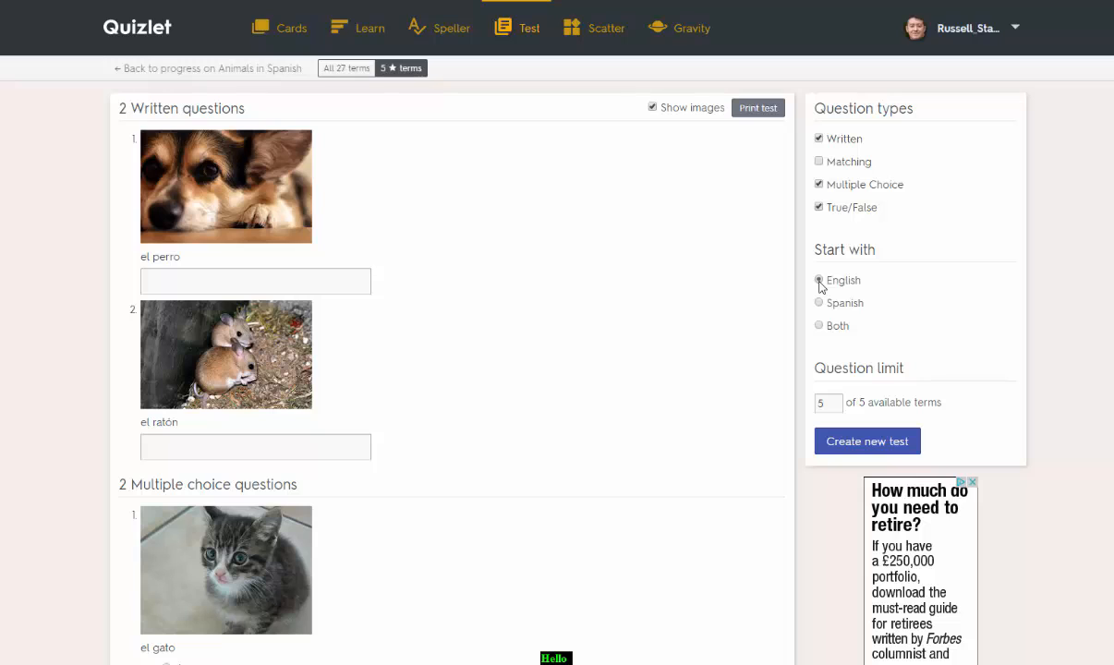
click(868, 442)
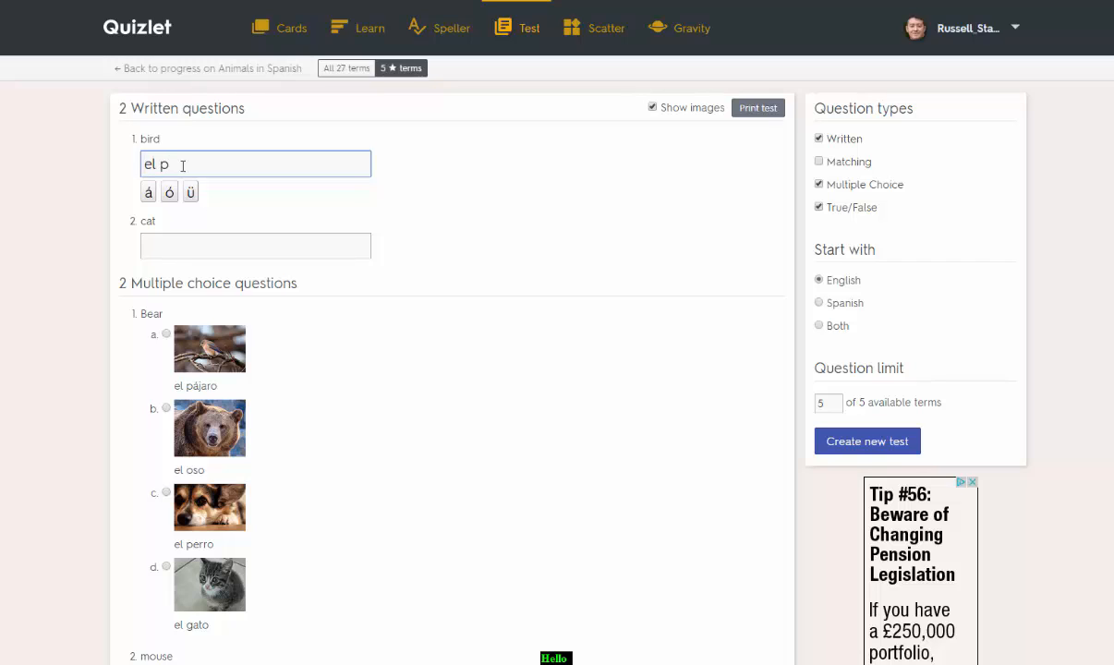
Fill in the written test questions with "el pájaro" for bird and "El gato" for cat.
text(el p)
click(148, 193)
click(182, 244)
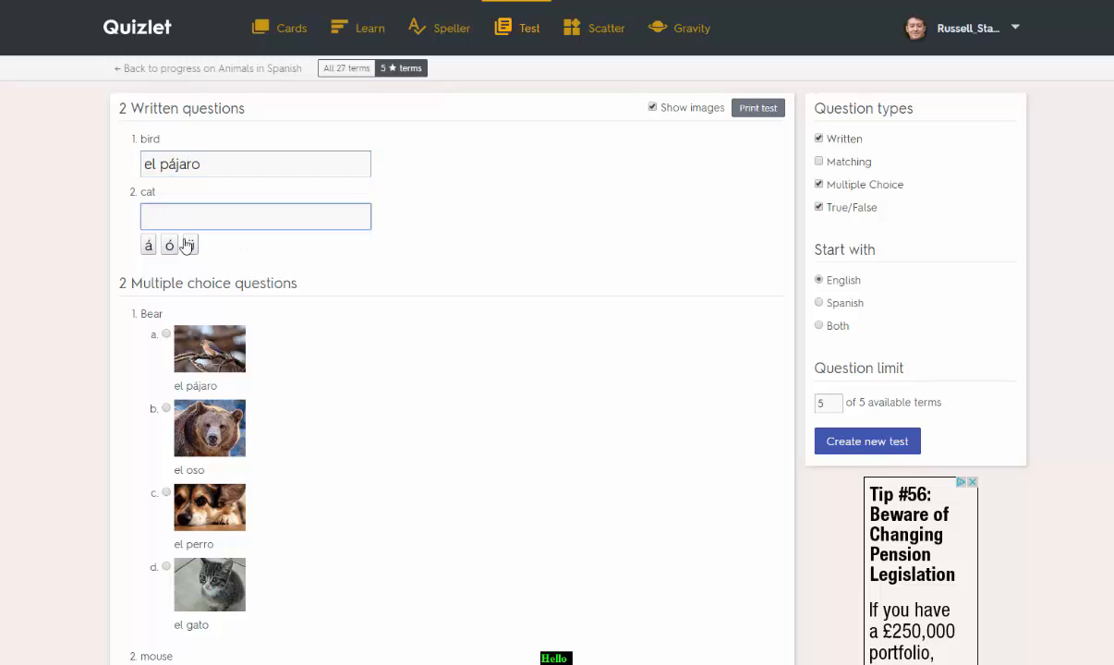
text(El gato)
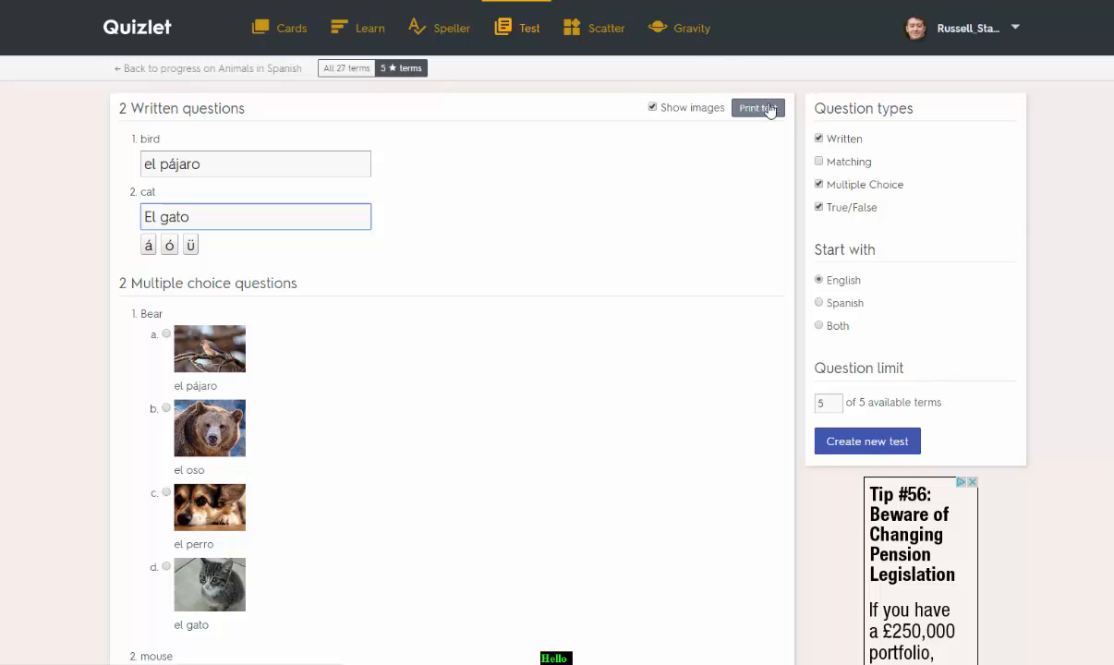
Start a Scatter game and match the mouse card with "el ratón".
click(596, 28)
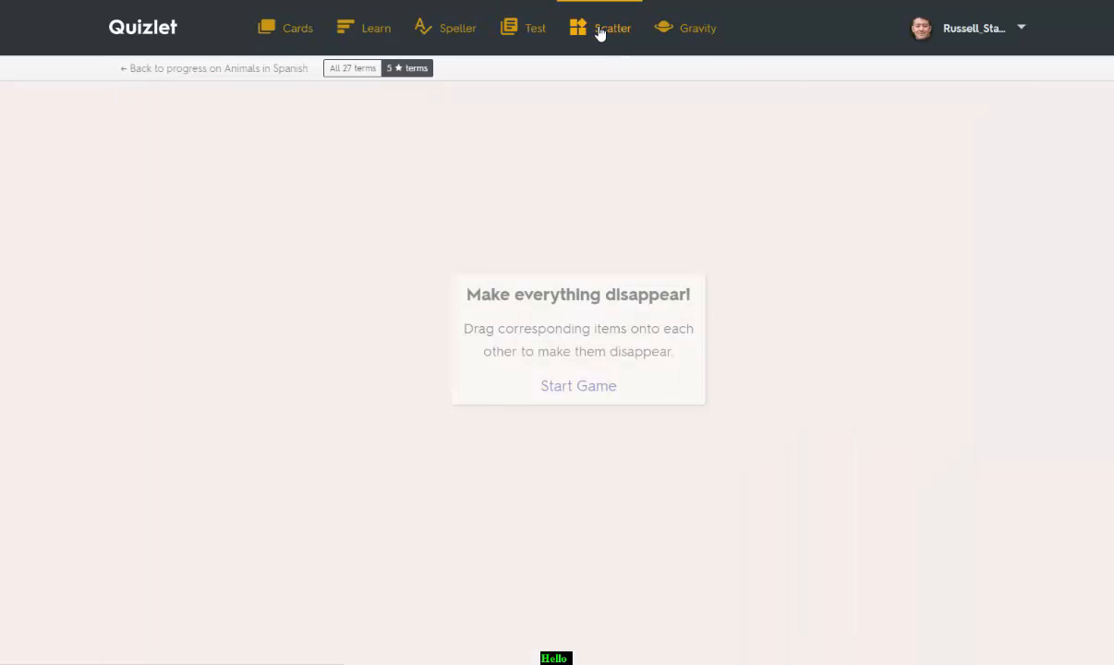
click(560, 384)
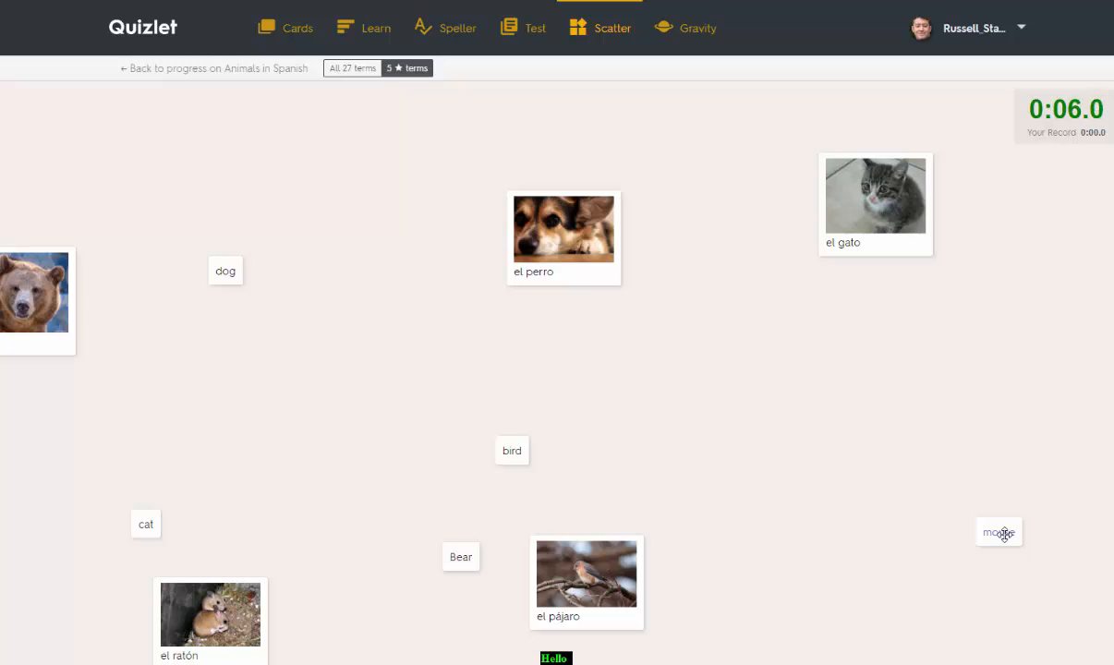
drag(1004, 533, 218, 569)
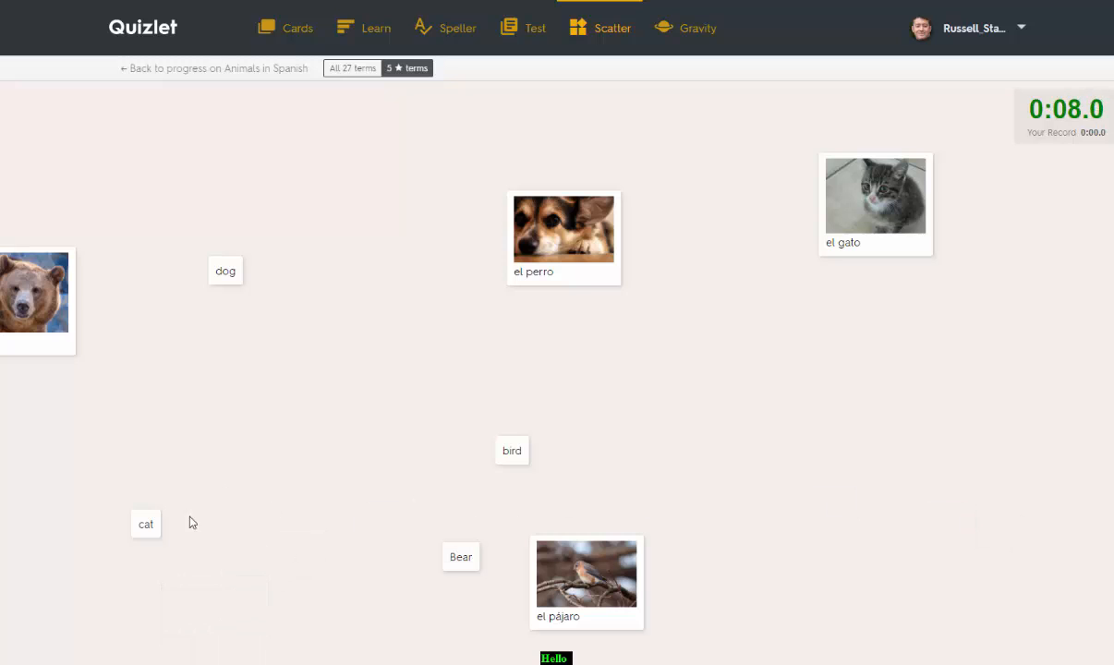
Try pairing the cat card with "el perro", and match it with "el gato".
drag(149, 521, 572, 237)
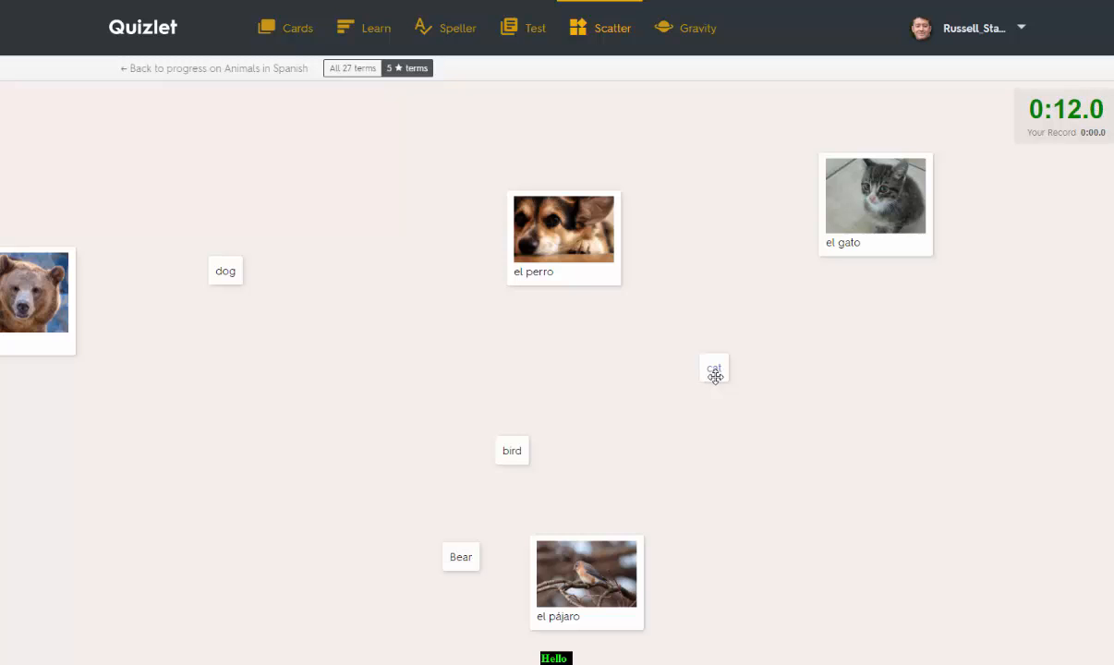
drag(714, 377, 556, 244)
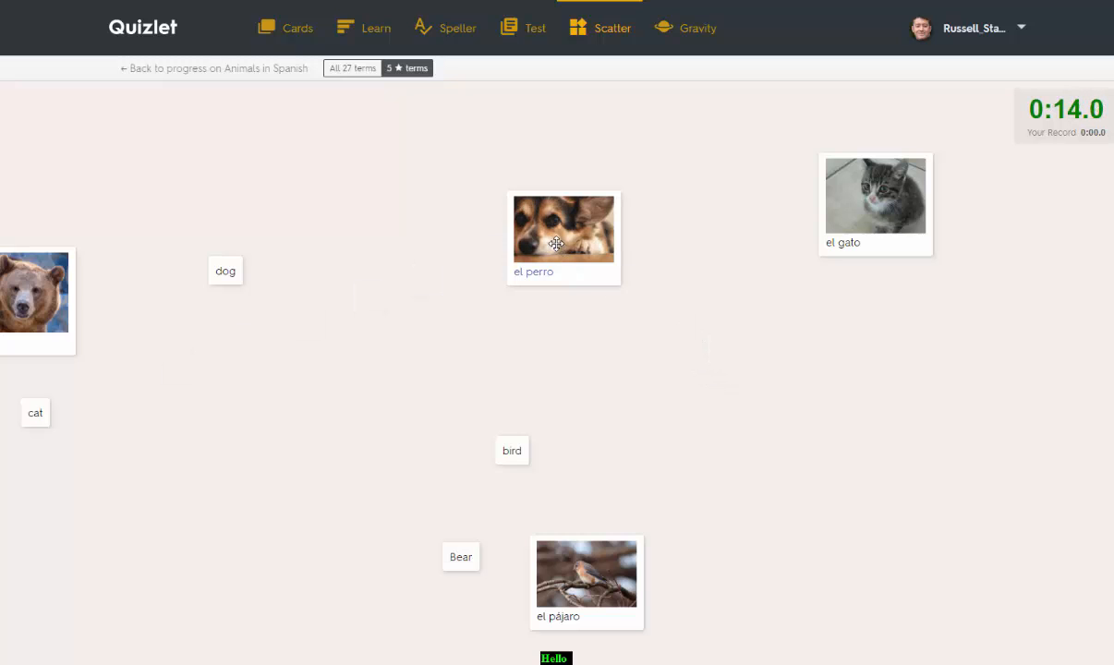
drag(598, 307, 873, 201)
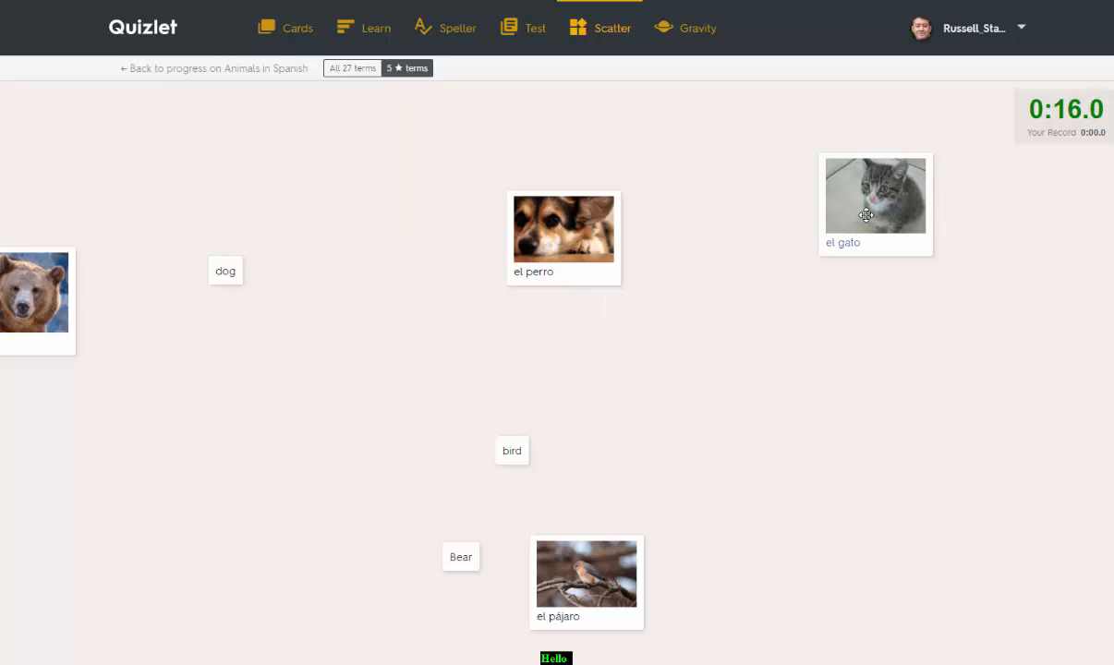
Match the bird, Bear and dog cards with their Spanish picture cards, and start another Scatter round.
drag(512, 450, 578, 568)
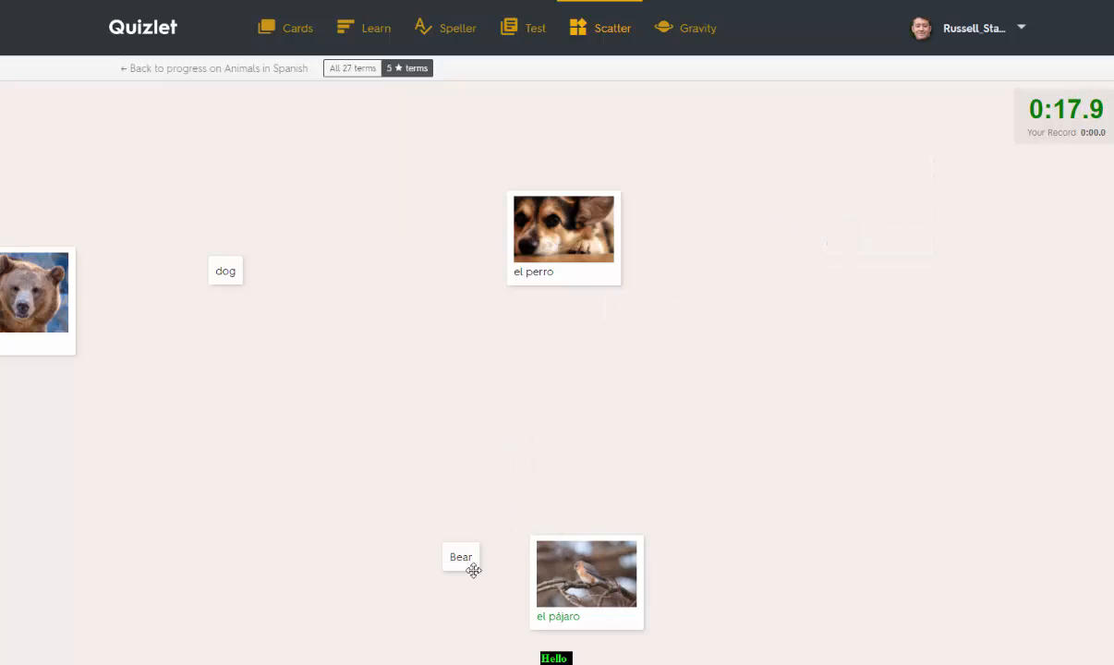
drag(460, 557, 41, 307)
drag(233, 272, 531, 268)
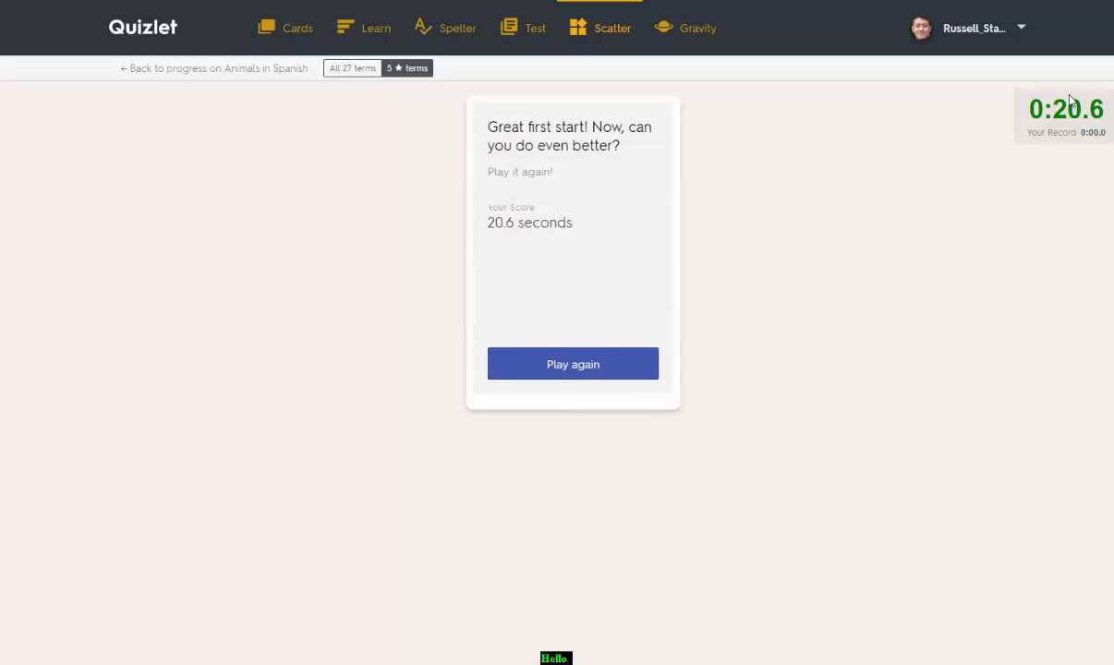
click(556, 369)
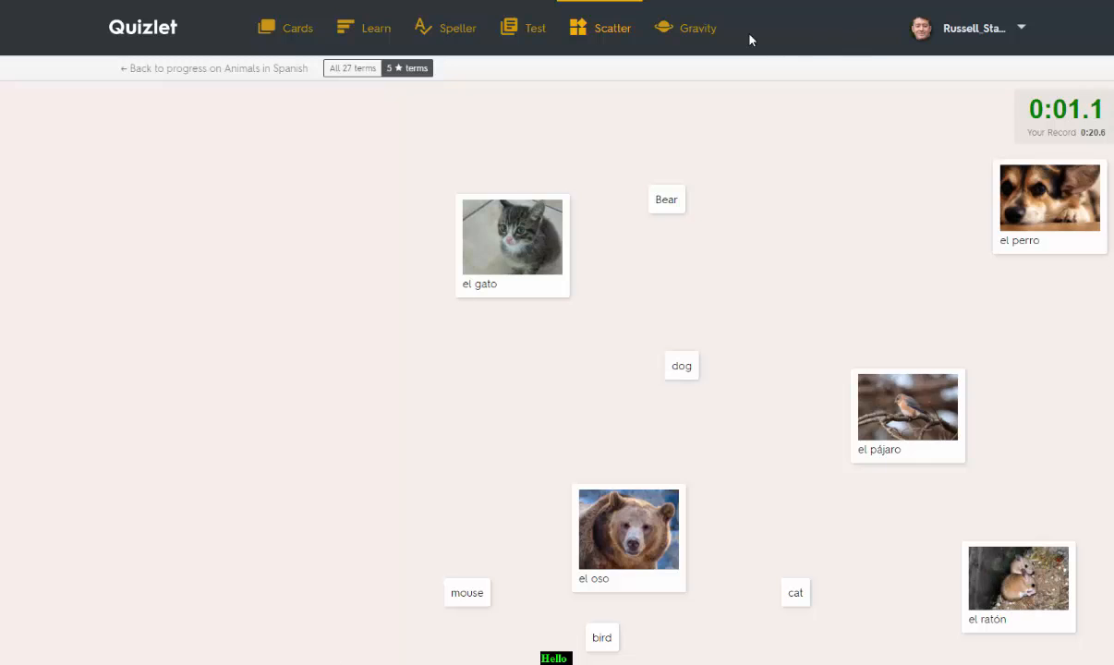
Start a Gravity game on Easy difficulty with English shown first.
click(689, 30)
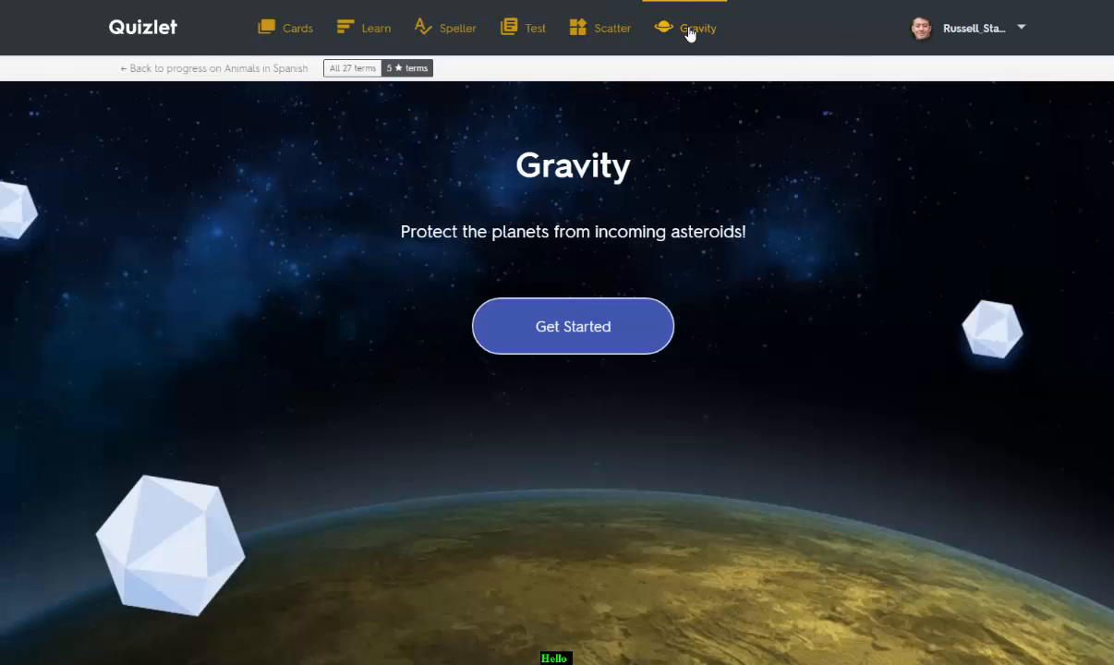
click(575, 331)
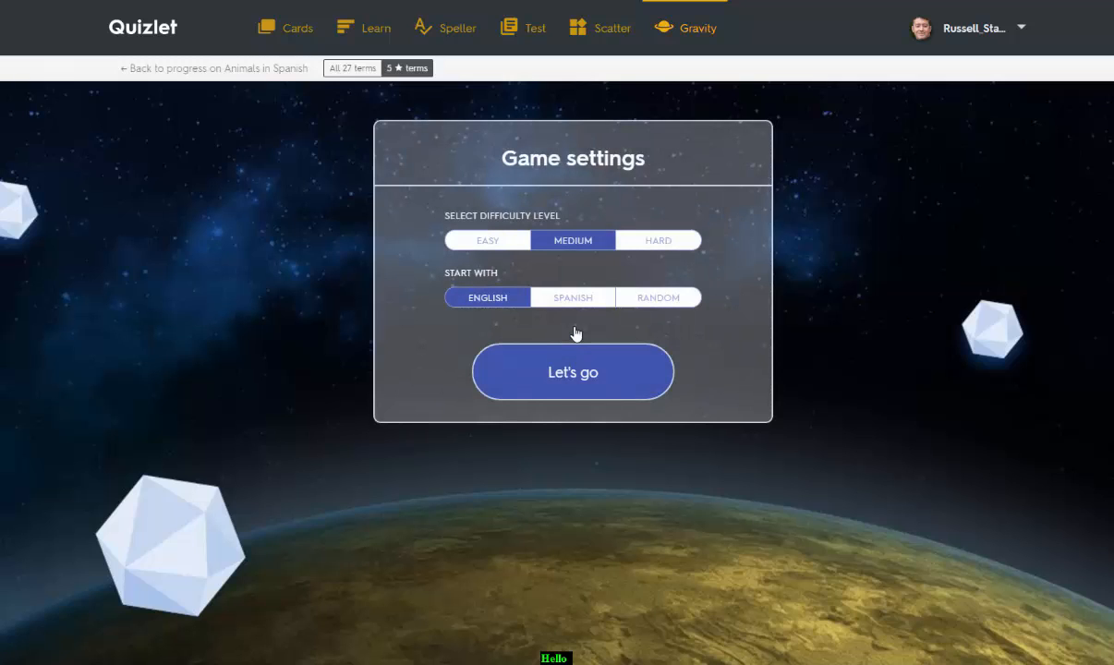
click(464, 238)
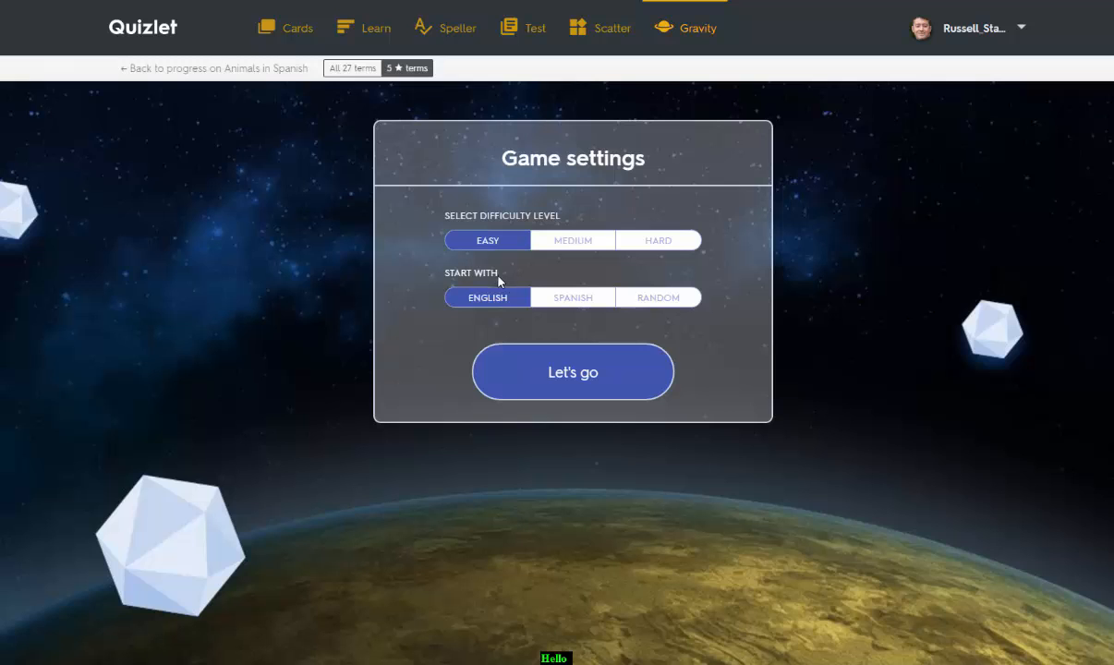
click(572, 374)
click(573, 346)
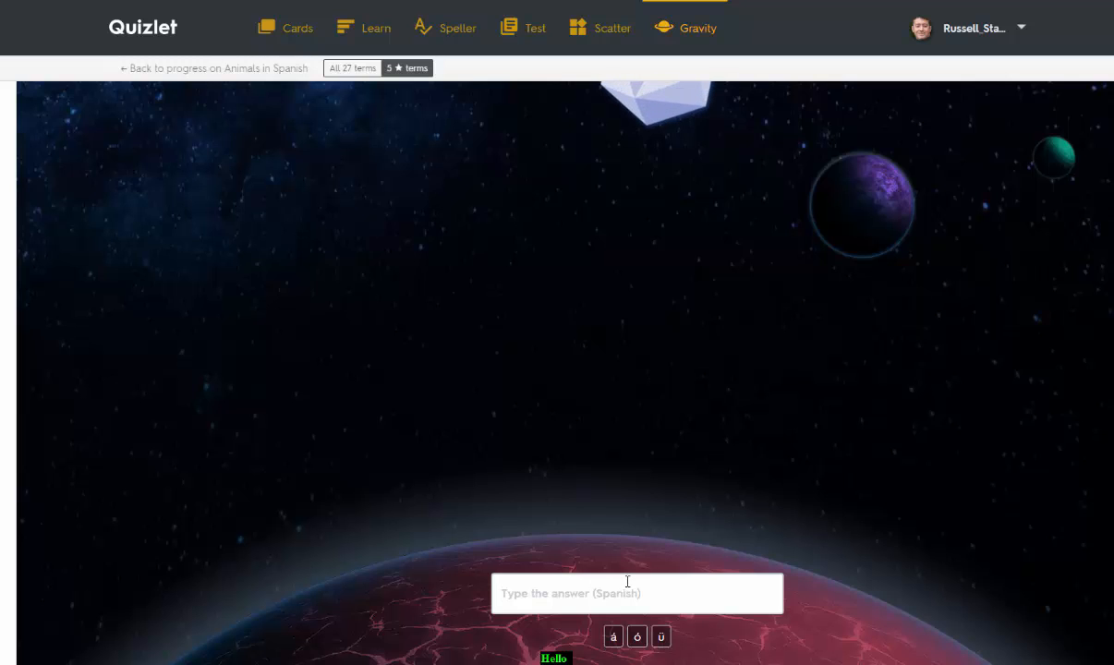
Answer the dog asteroid with "el perro".
text(e)
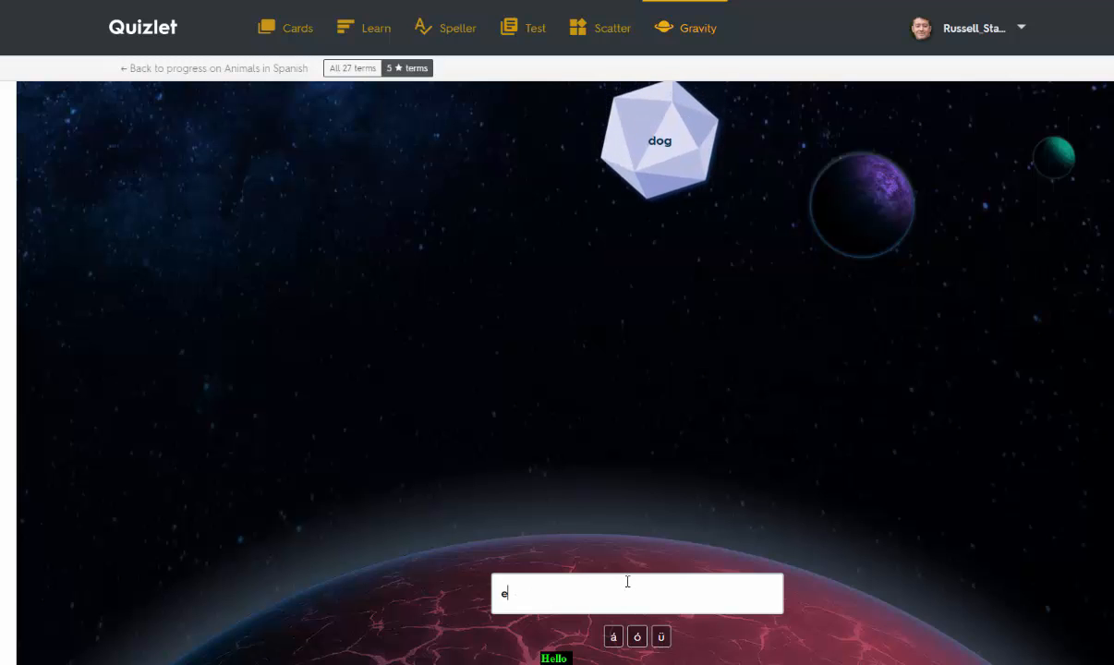
text(l perr)
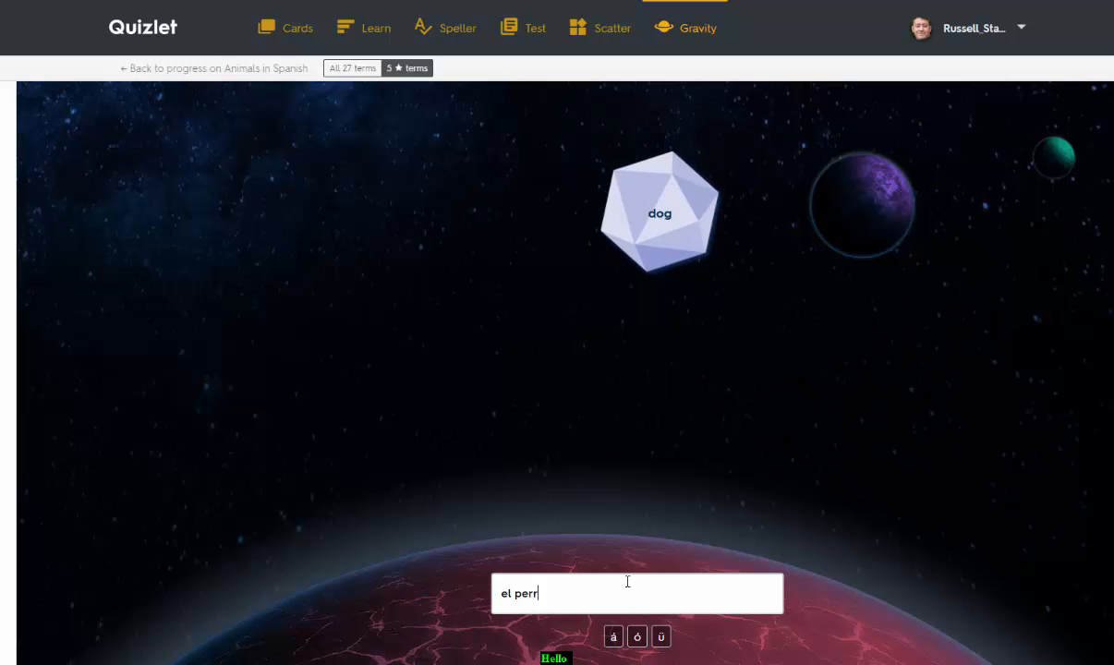
text(o)
key(Return)
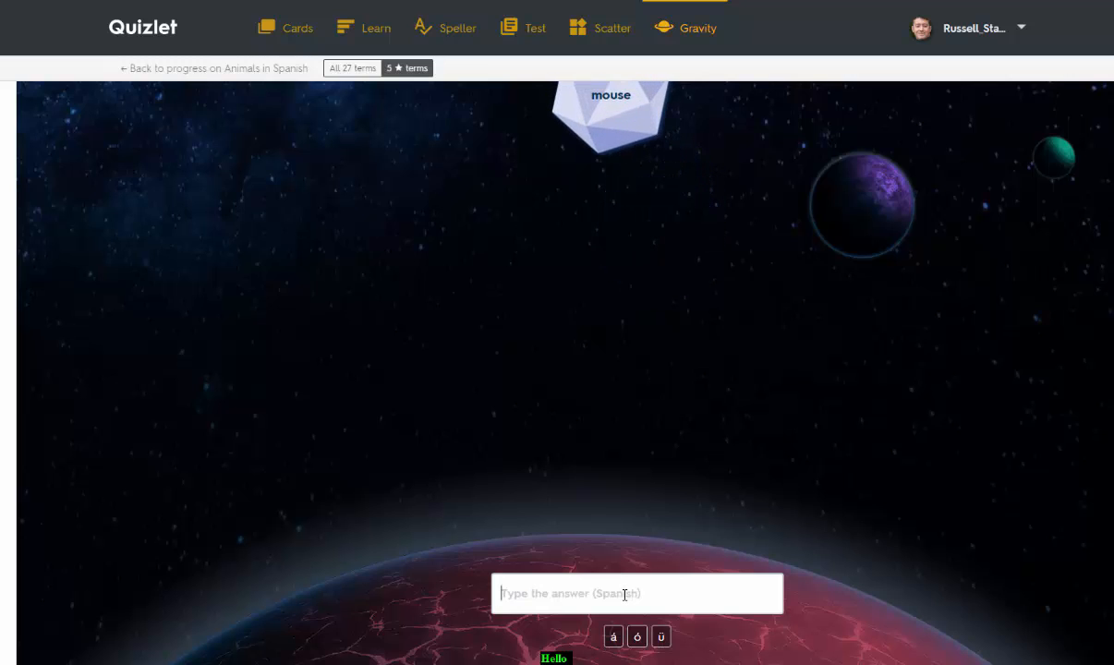
Answer the mouse asteroid with "el ratón", including the accented ó.
text(el t)
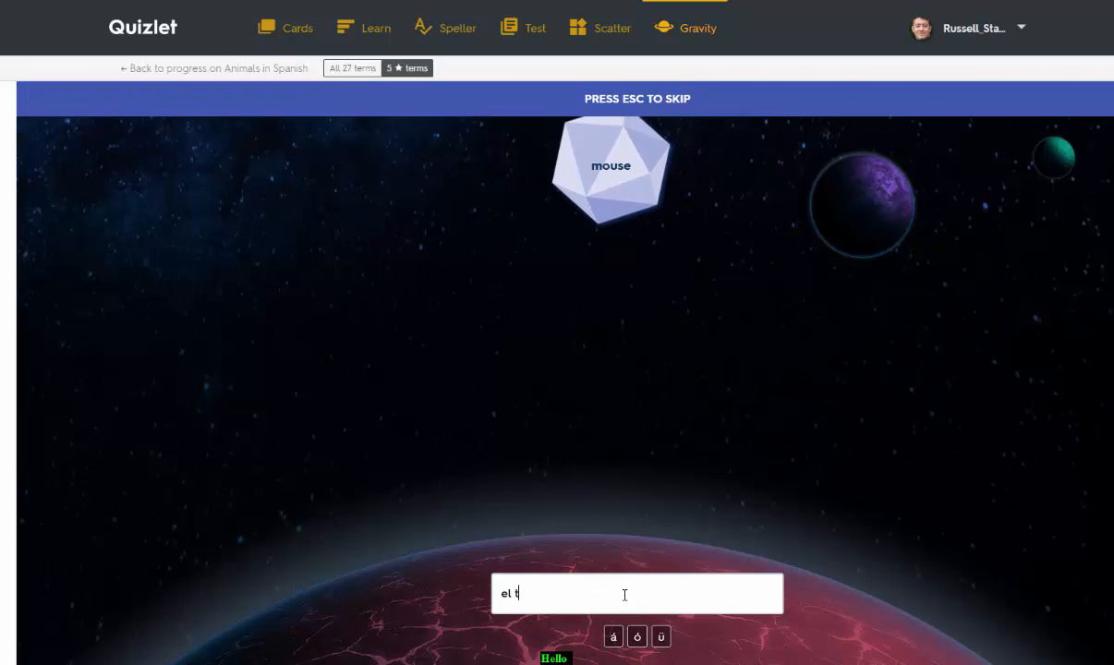
key(BackSpace)
text(rato)
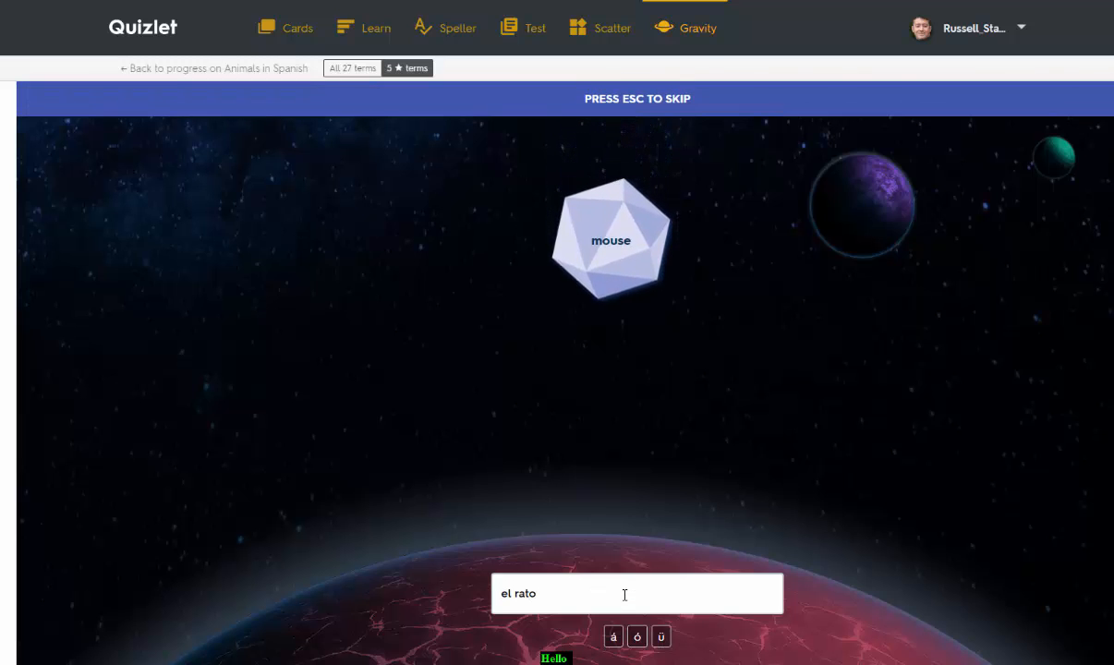
key(BackSpace)
click(638, 637)
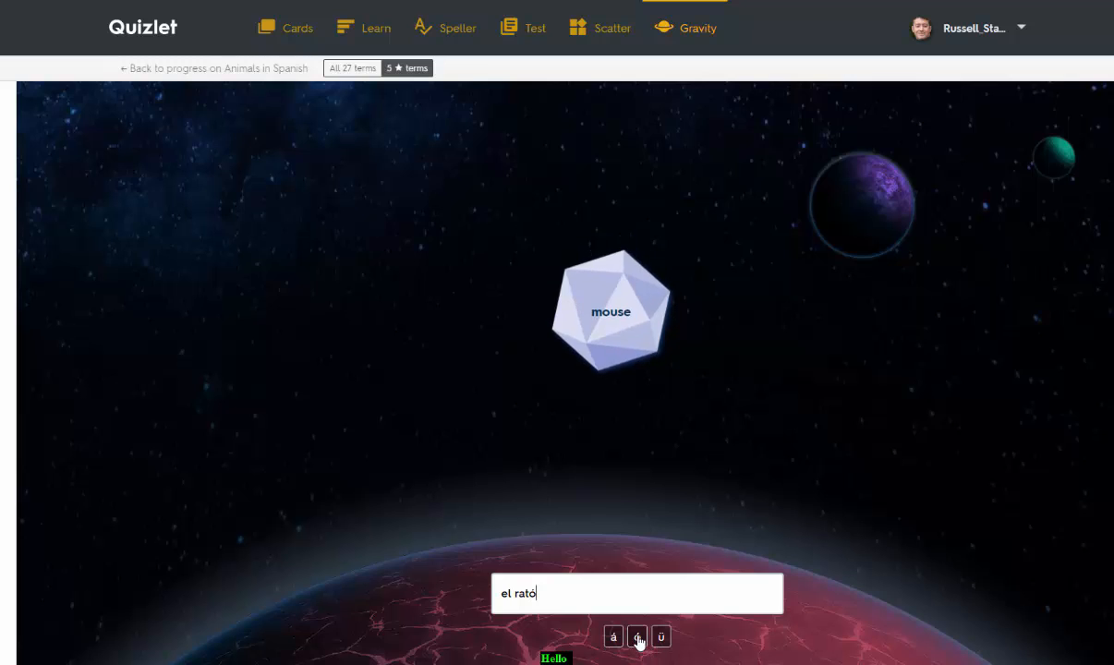
text(n)
key(Return)
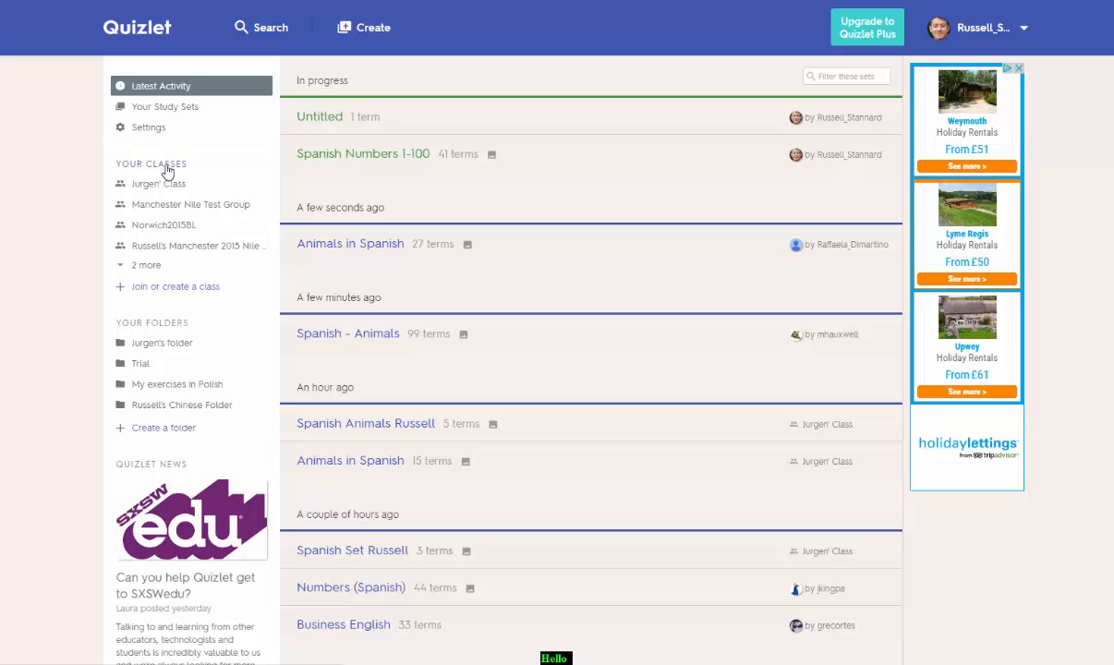
Start joining or creating a class, entering the teacher's first name in the possessive followed by "class" as its name.
click(167, 293)
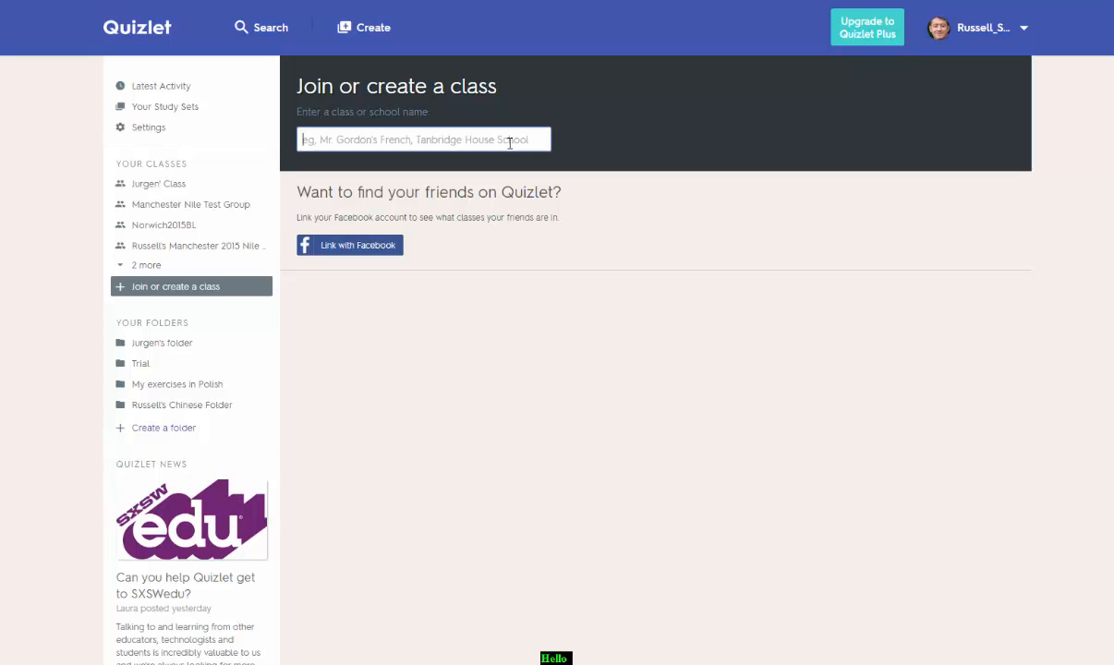
text(Rusell)
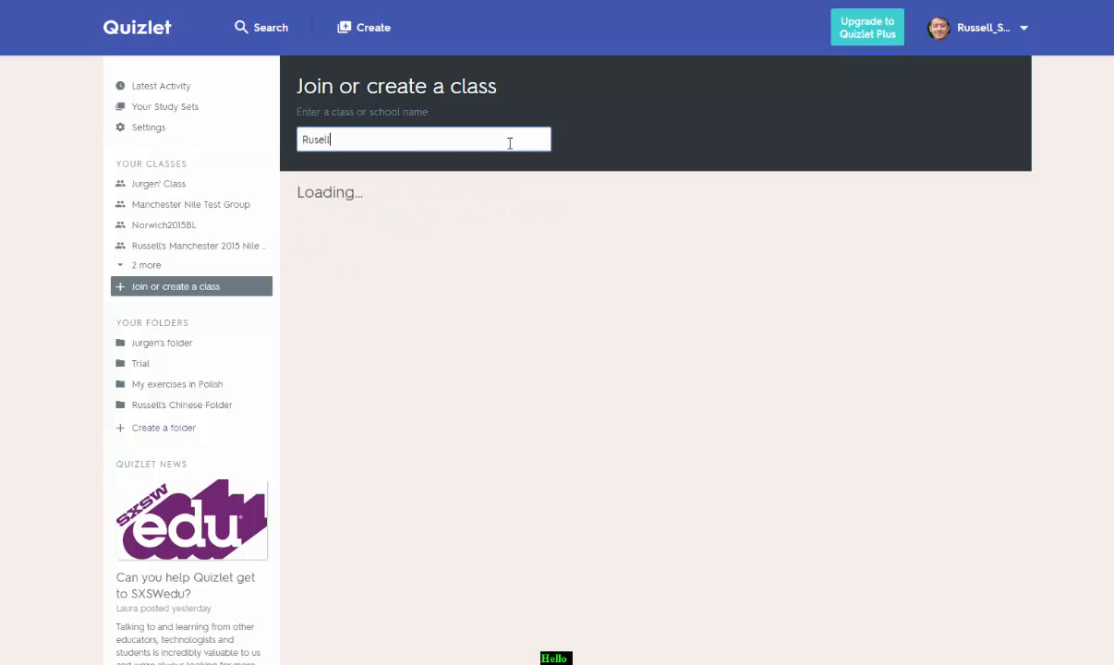
text('s class)
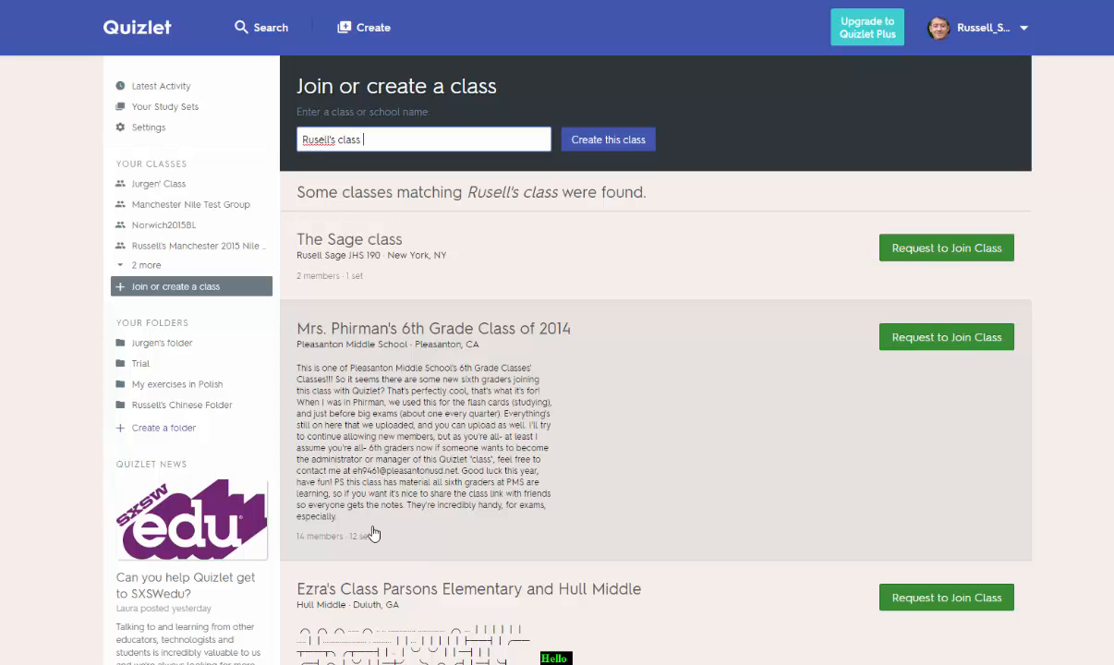
text( with Jur)
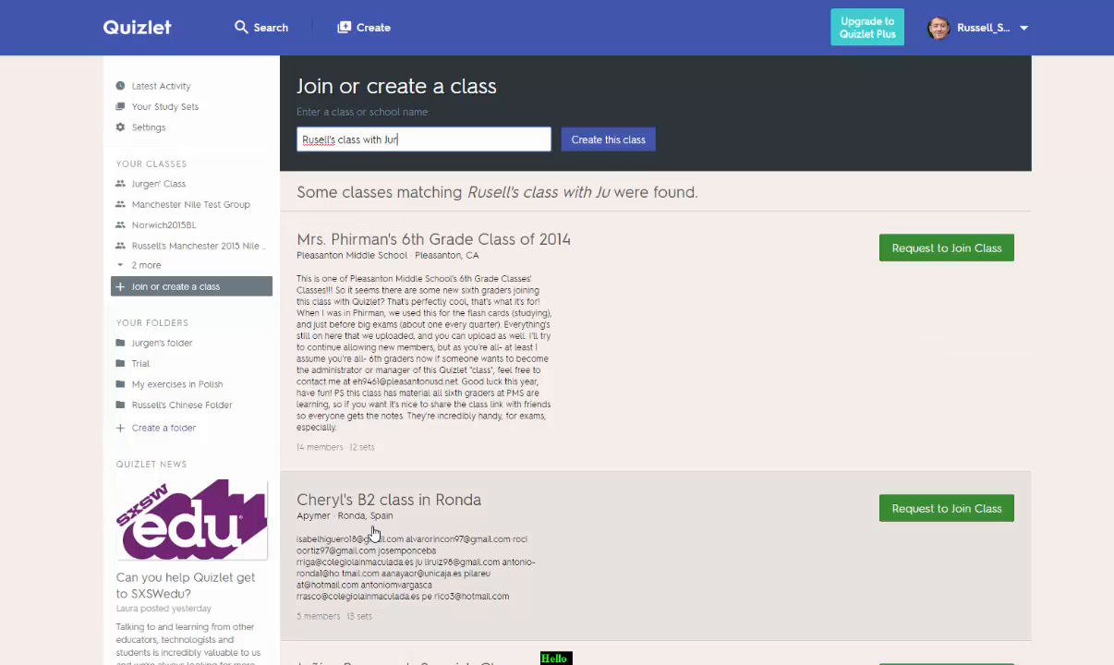
text(gen)
key(BackSpace)
key(BackSpace)
key(BackSpace)
key(BackSpace)
key(BackSpace)
key(BackSpace)
key(BackSpace)
key(BackSpace)
key(BackSpace)
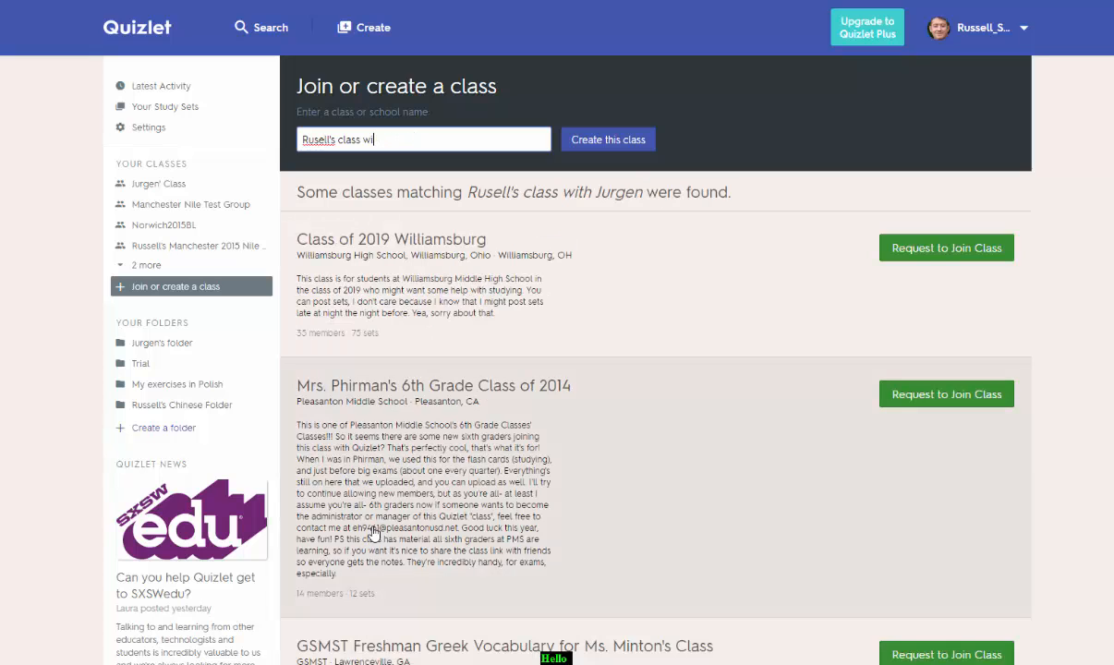
key(BackSpace)
key(BackSpace)
key(BackSpace)
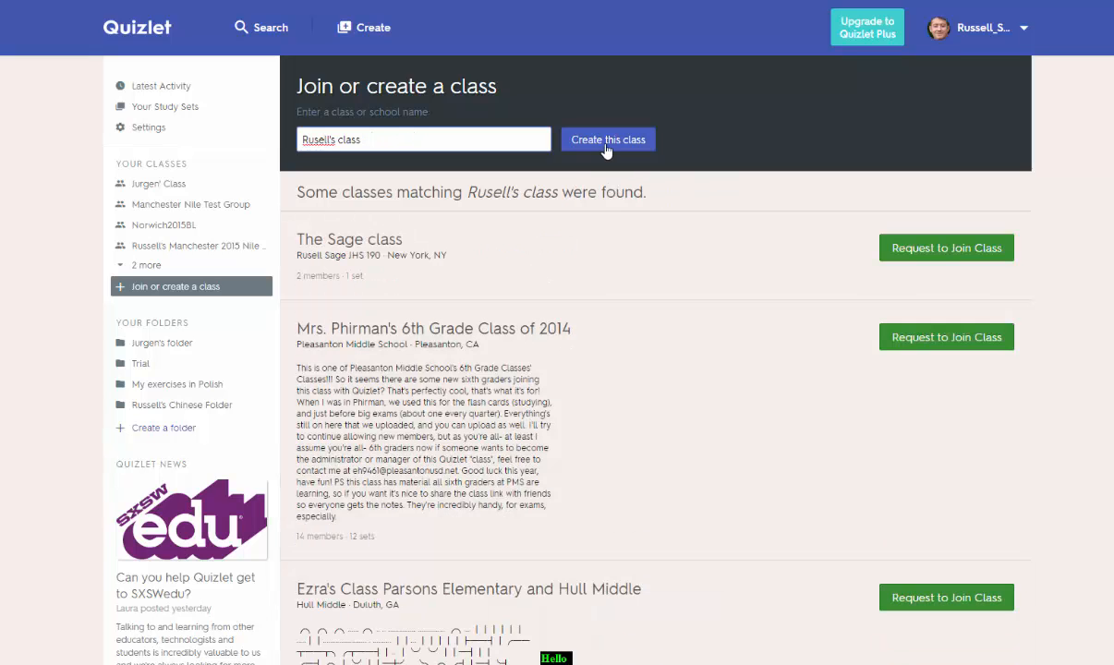
Create the class under the entered name with the description "This is my class with students up at NILE".
click(606, 148)
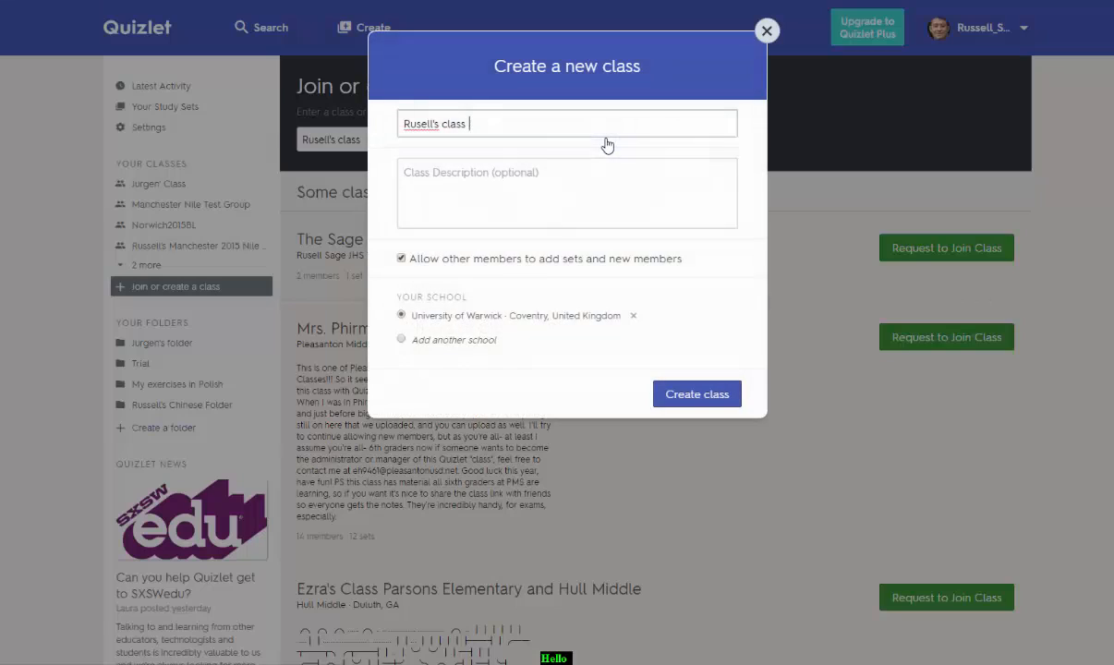
click(568, 177)
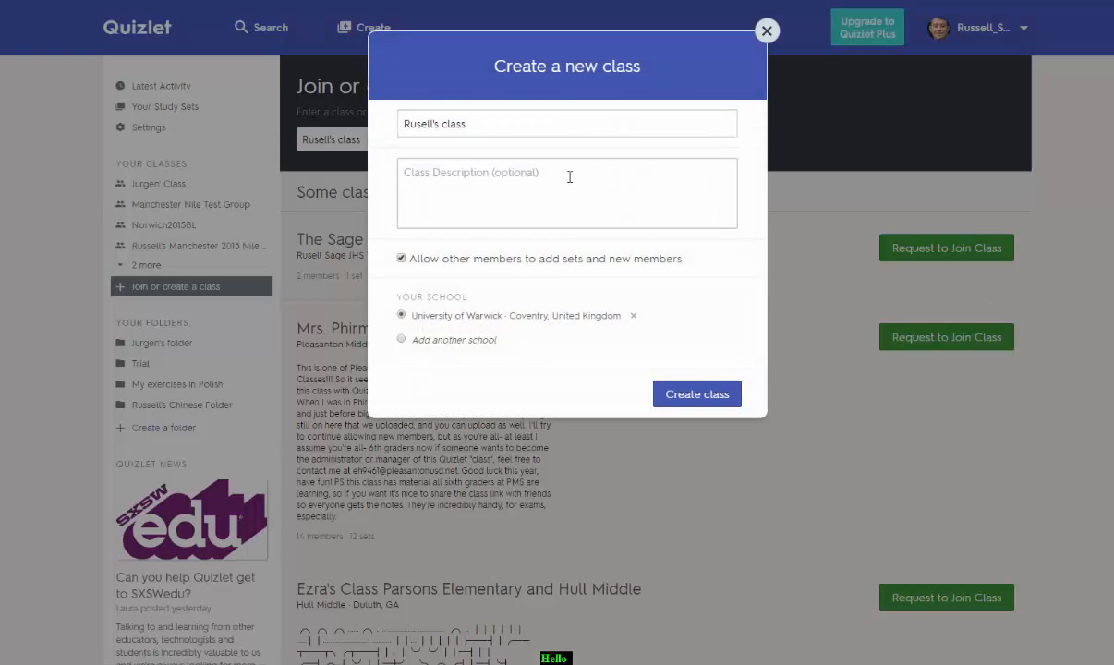
text(This is my c)
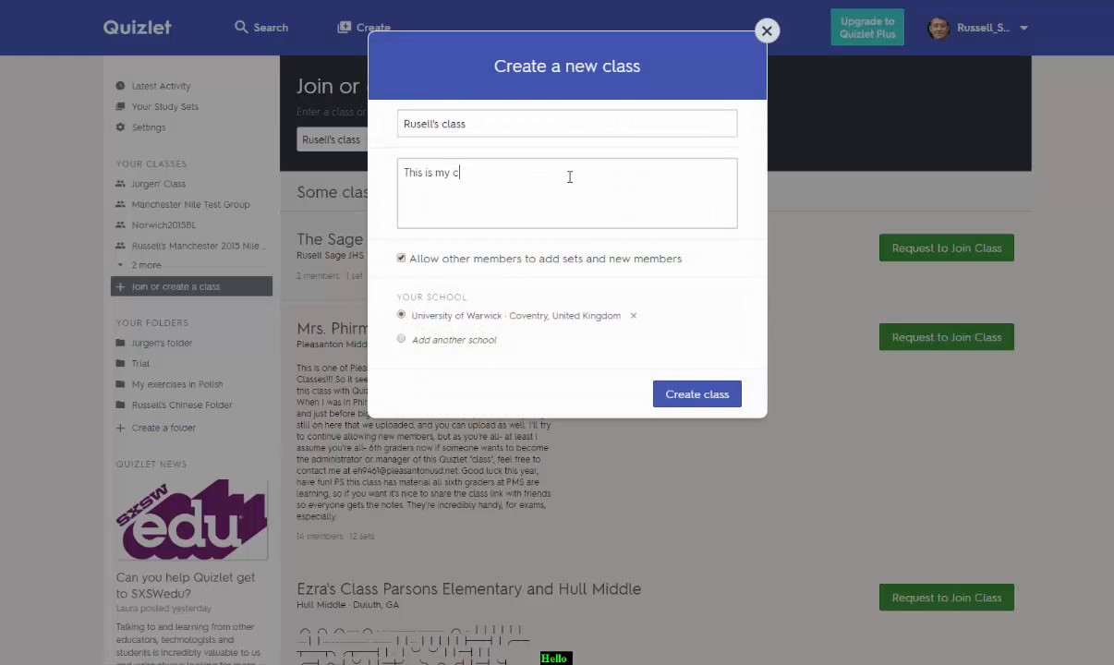
text(lass with my)
key(BackSpace)
key(BackSpace)
text(students up at NILE)
click(700, 395)
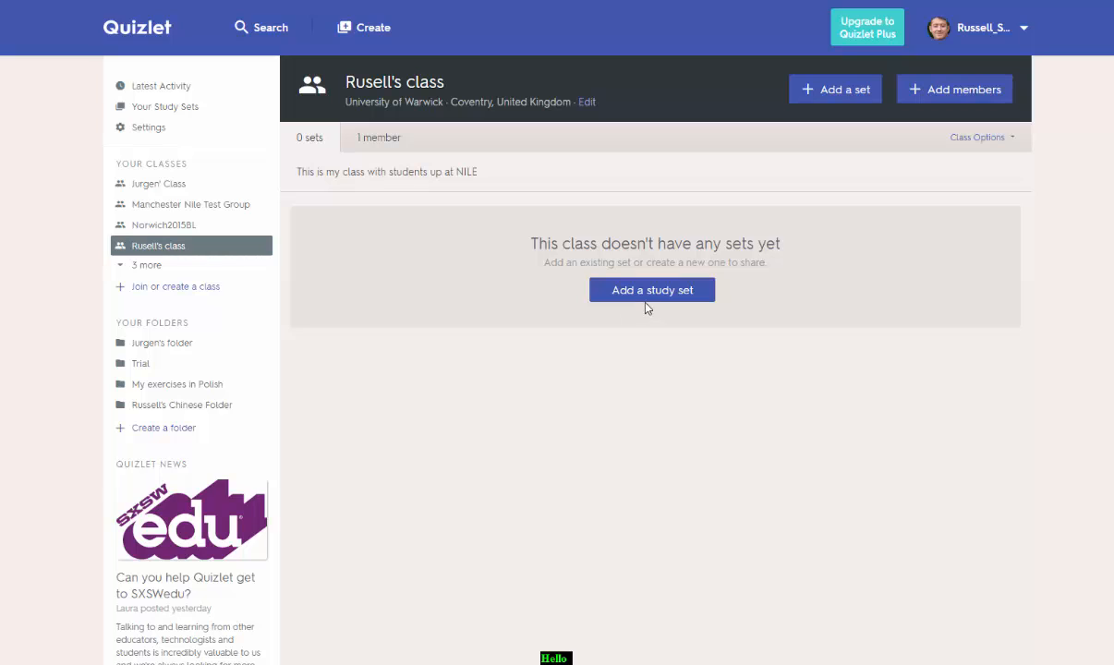
View the new class's automatic join link among the member invitation options, and close it.
click(961, 92)
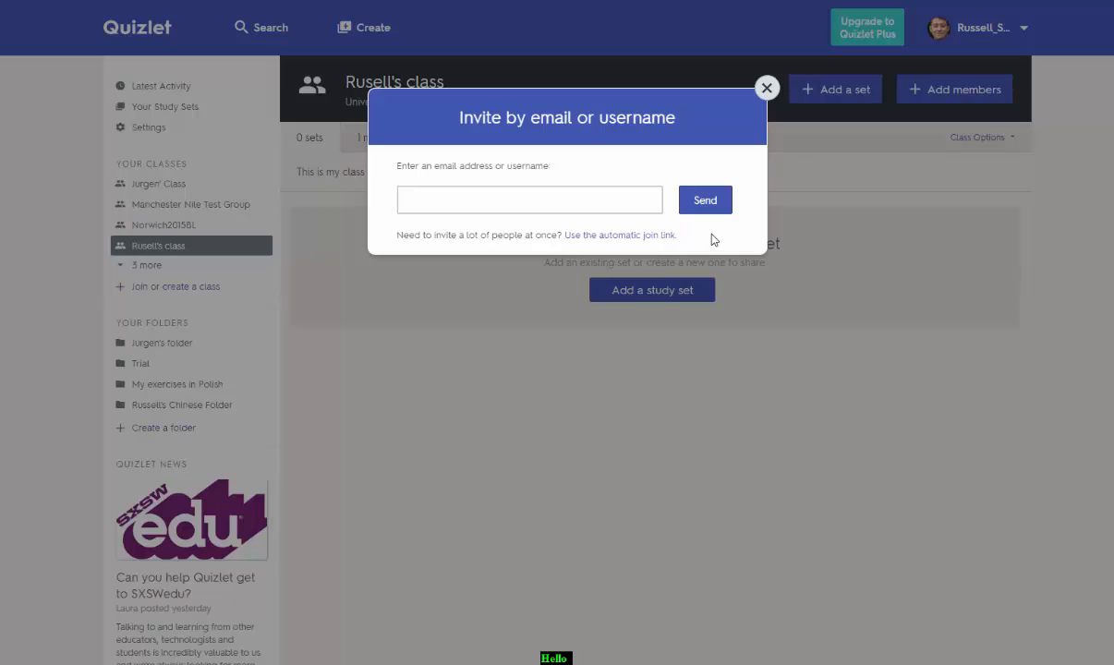
click(621, 236)
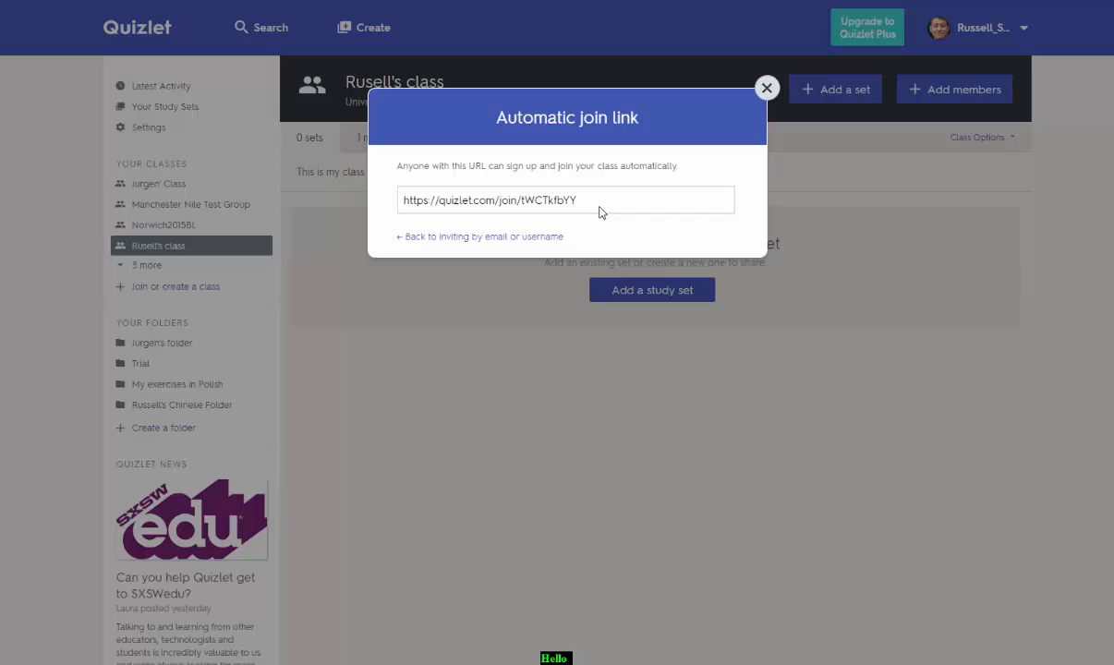
click(765, 88)
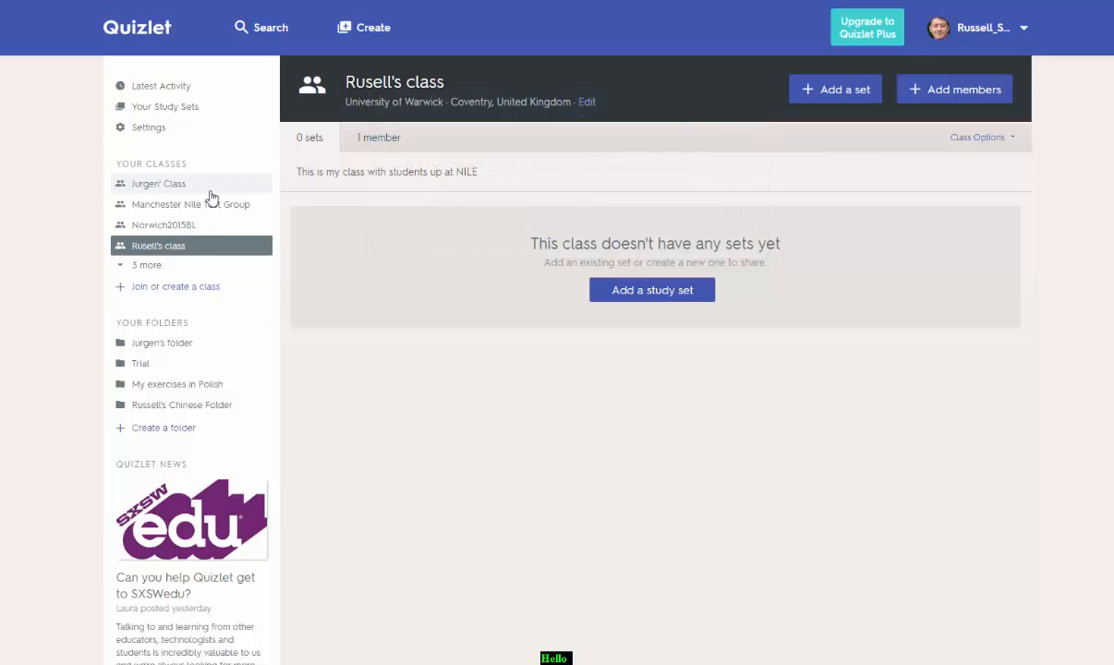
Look through the member list of the Norwich2015BL class, and view the Manchester Nile Test Group class.
click(146, 227)
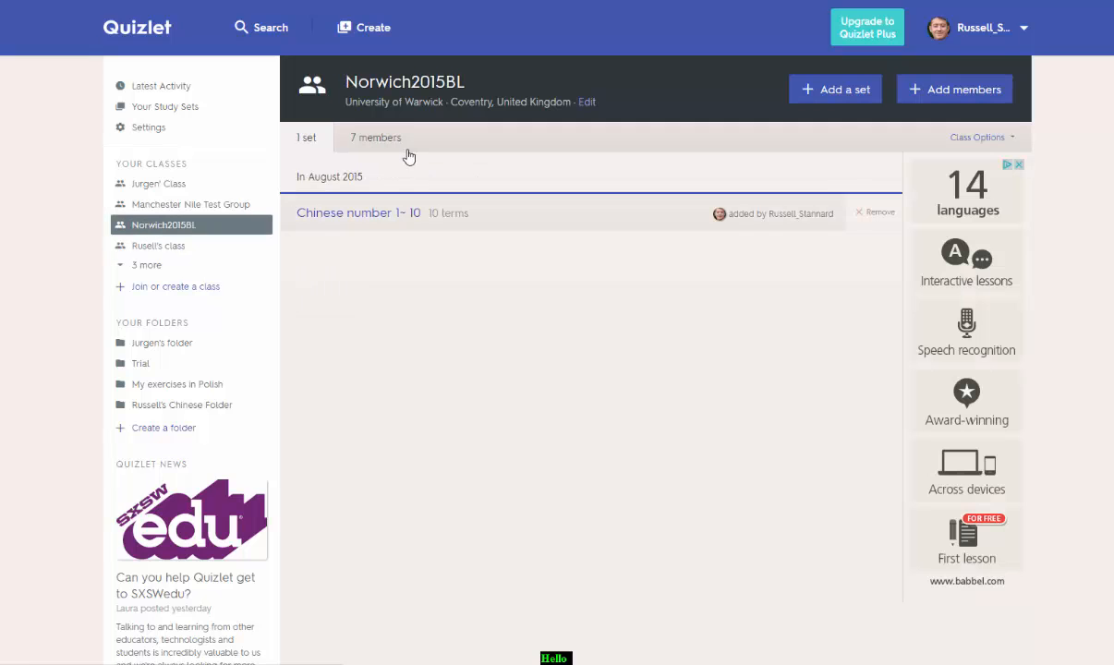
click(377, 140)
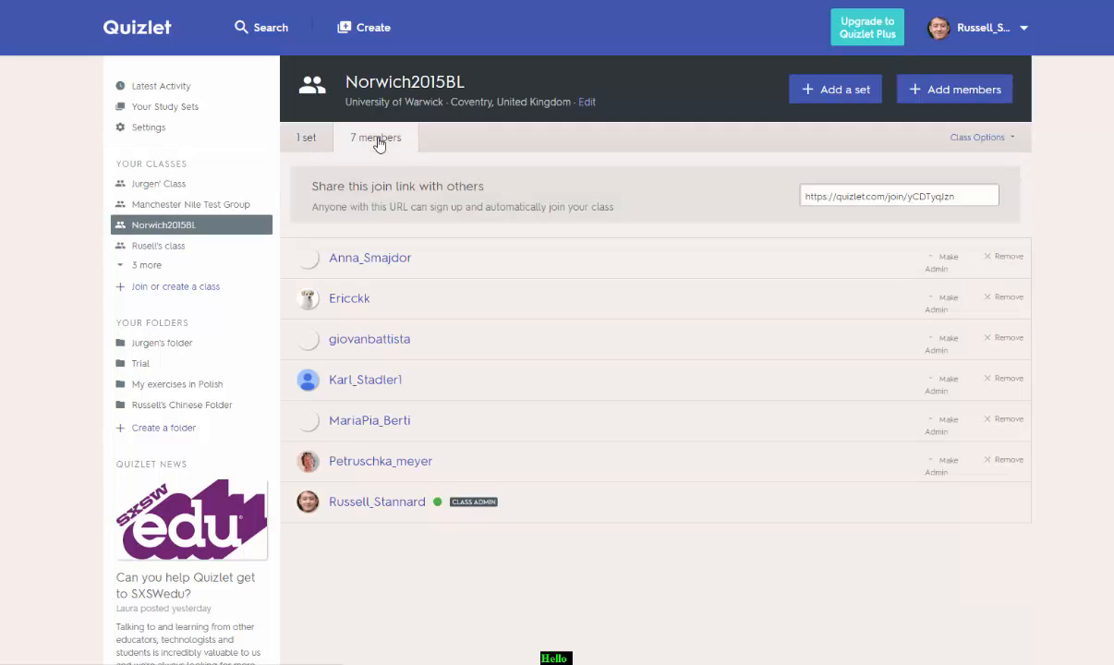
click(153, 201)
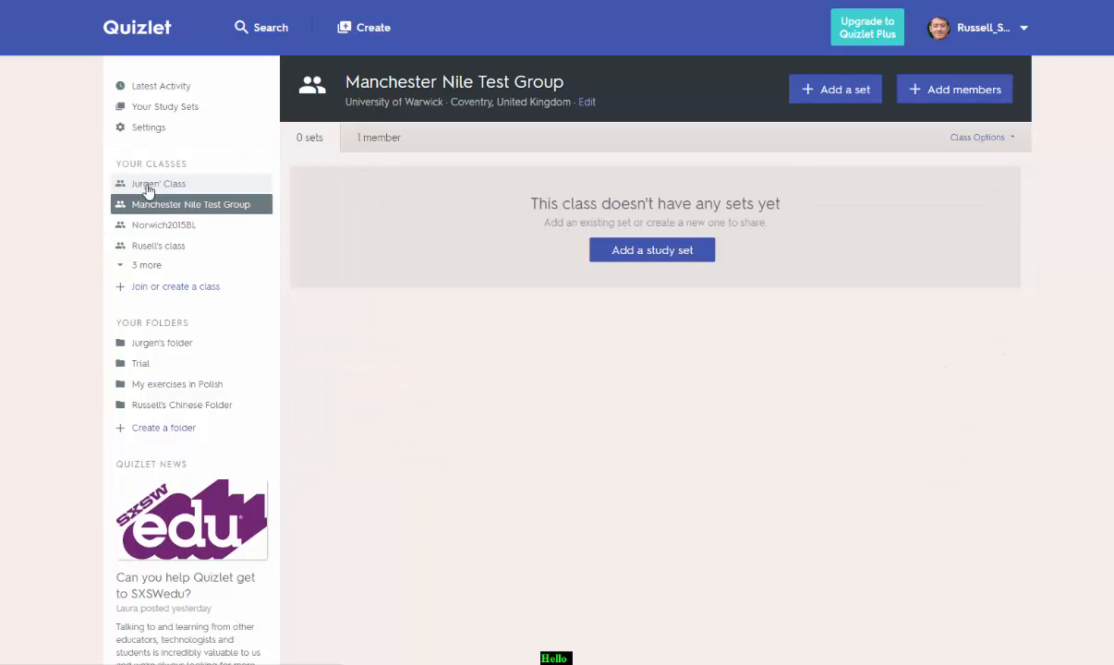
Check the member list and the set list of the newly created class.
click(145, 247)
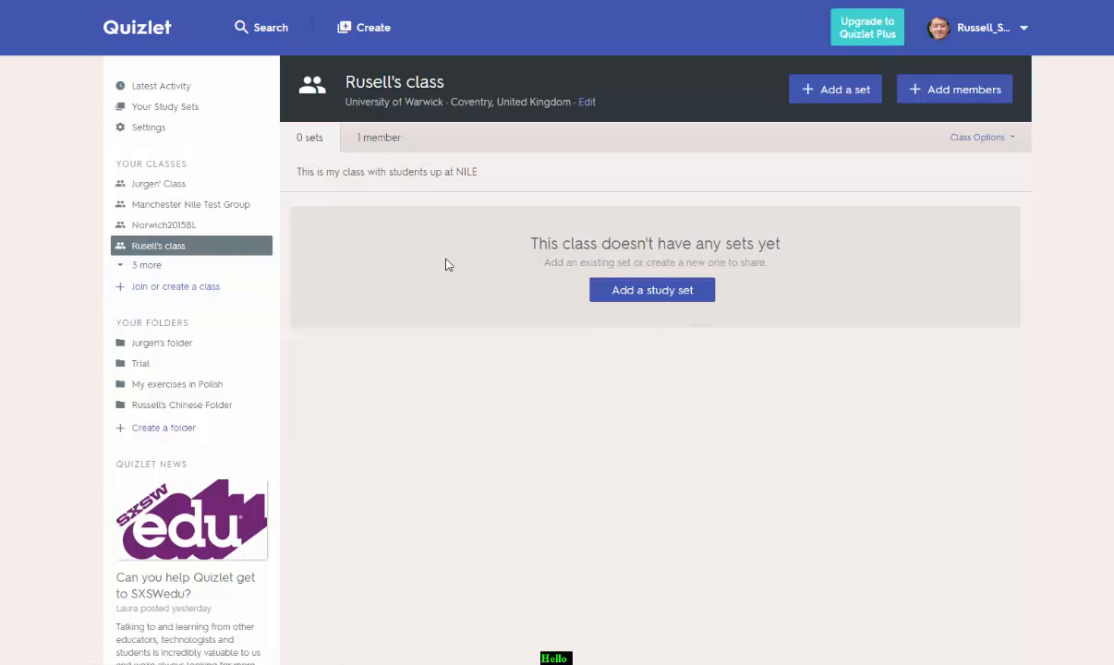
click(370, 138)
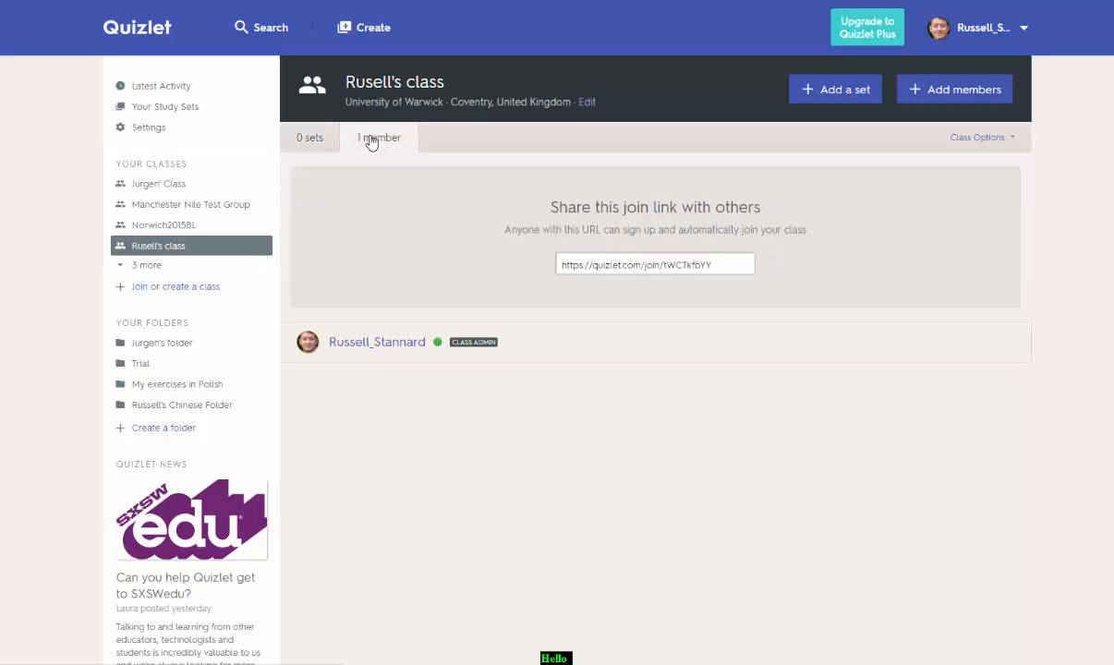
click(310, 139)
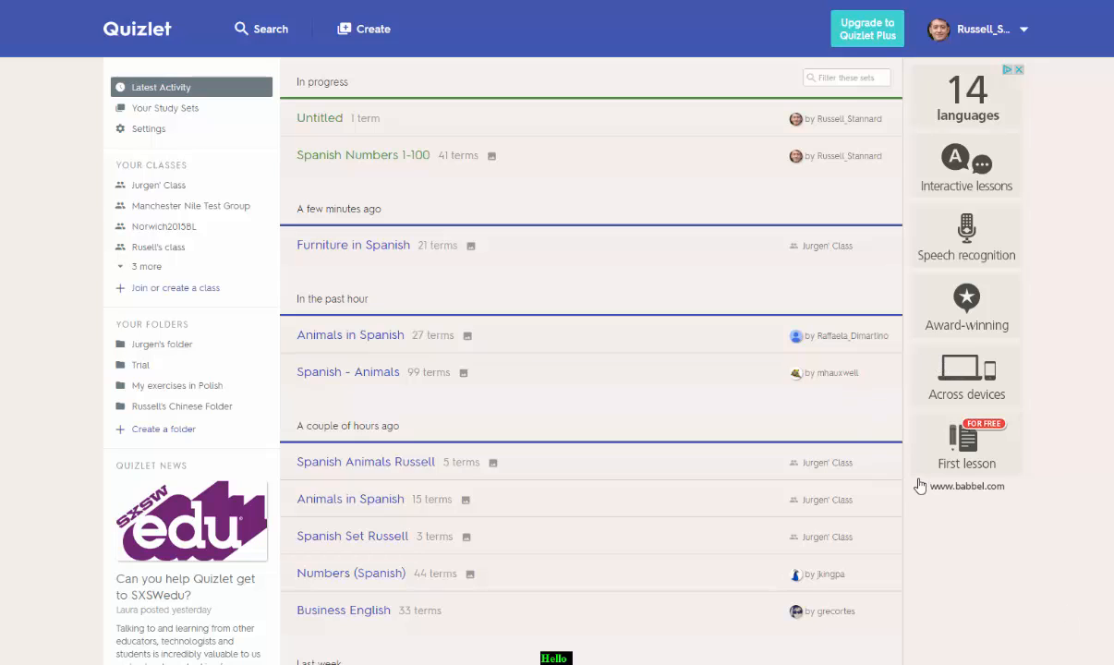
Search for "rooms in Spanish" and open the second set titled SPANISH ROOMS AND ROOM ITEAMS from the results.
click(270, 35)
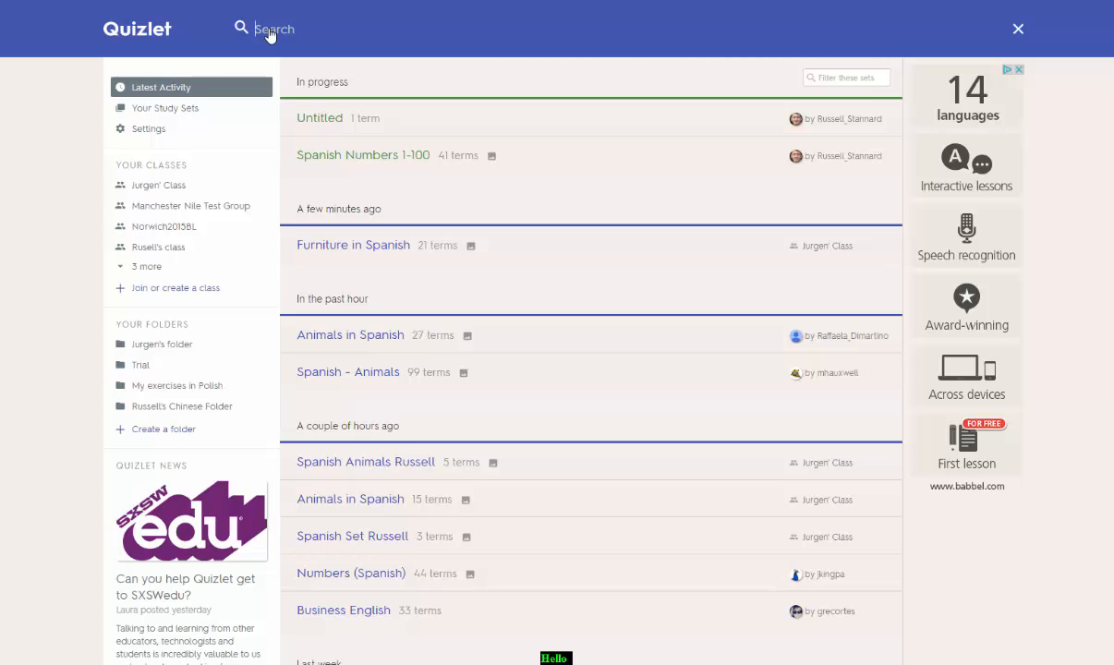
text(rooms in Spanish)
key(Return)
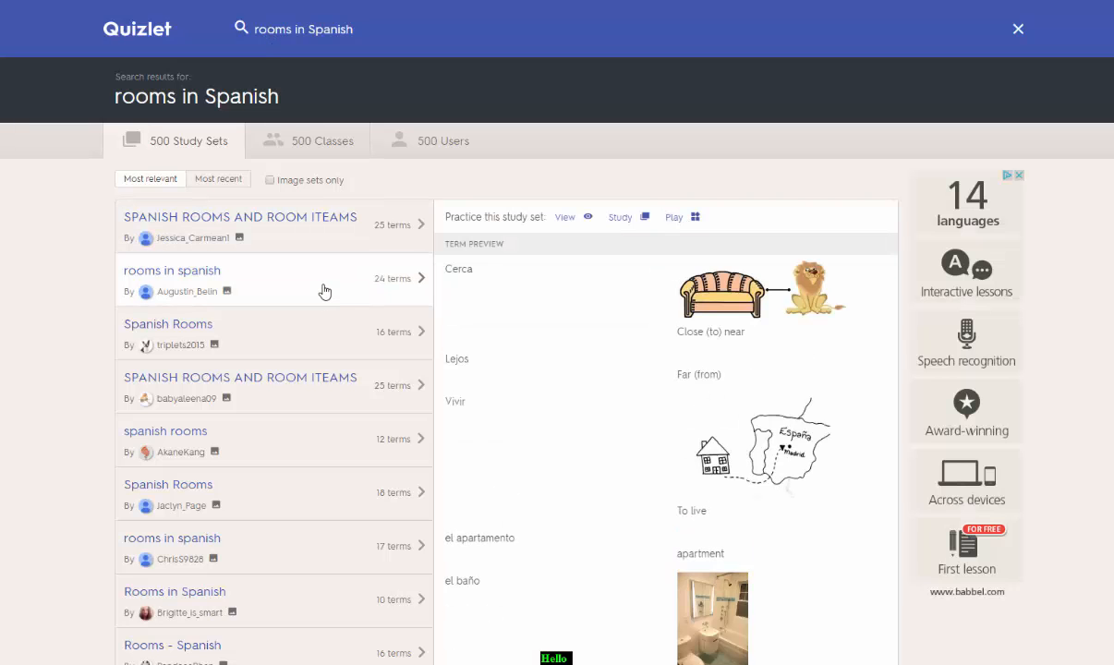
mouse_move(331, 233)
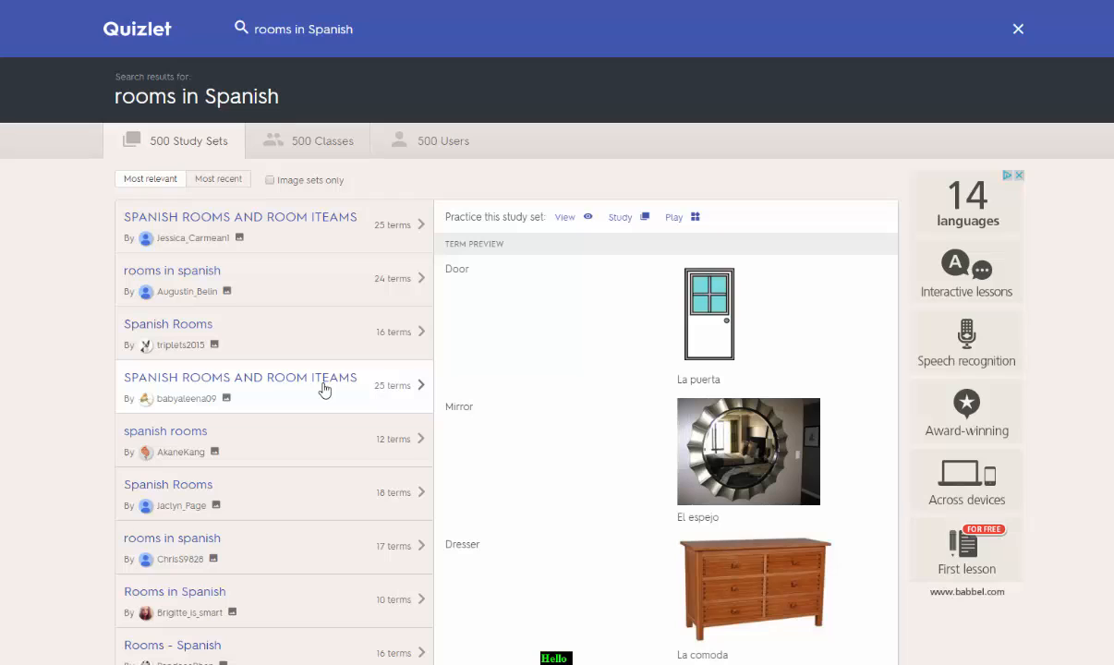
click(406, 391)
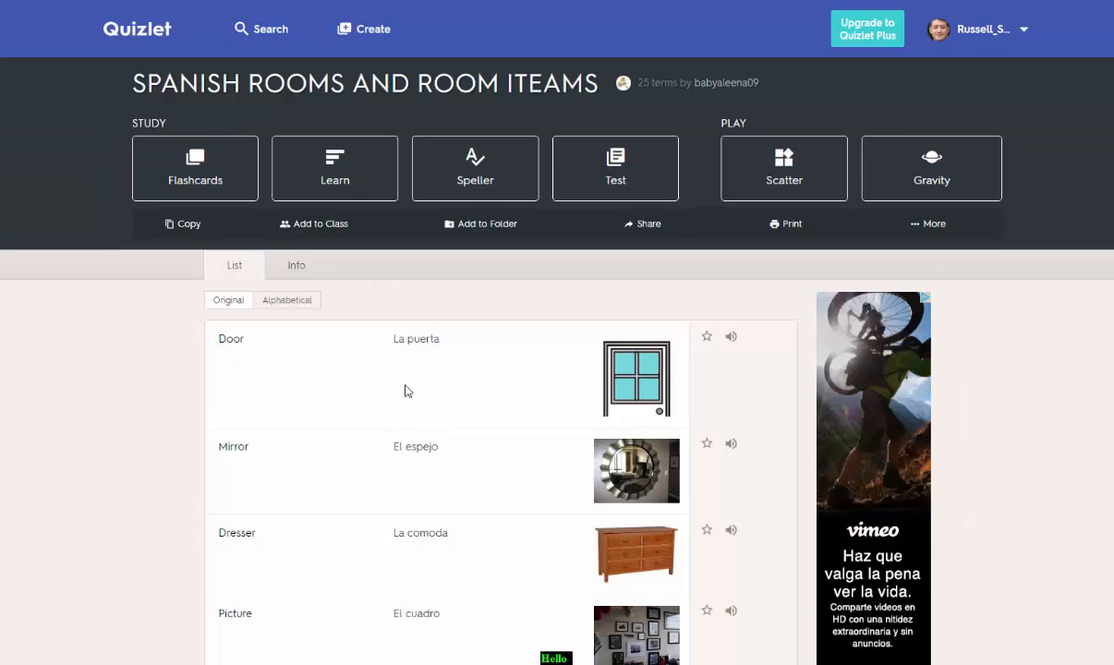
Add the SPANISH ROOMS AND ROOM ITEAMS set to the first listed class.
click(317, 228)
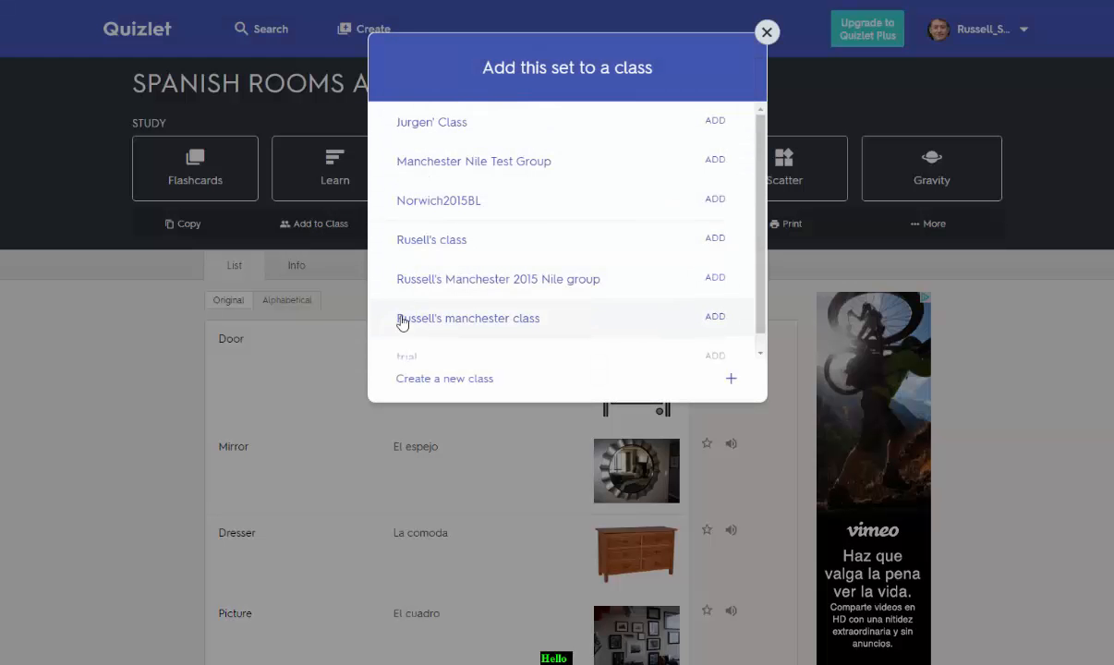
click(440, 125)
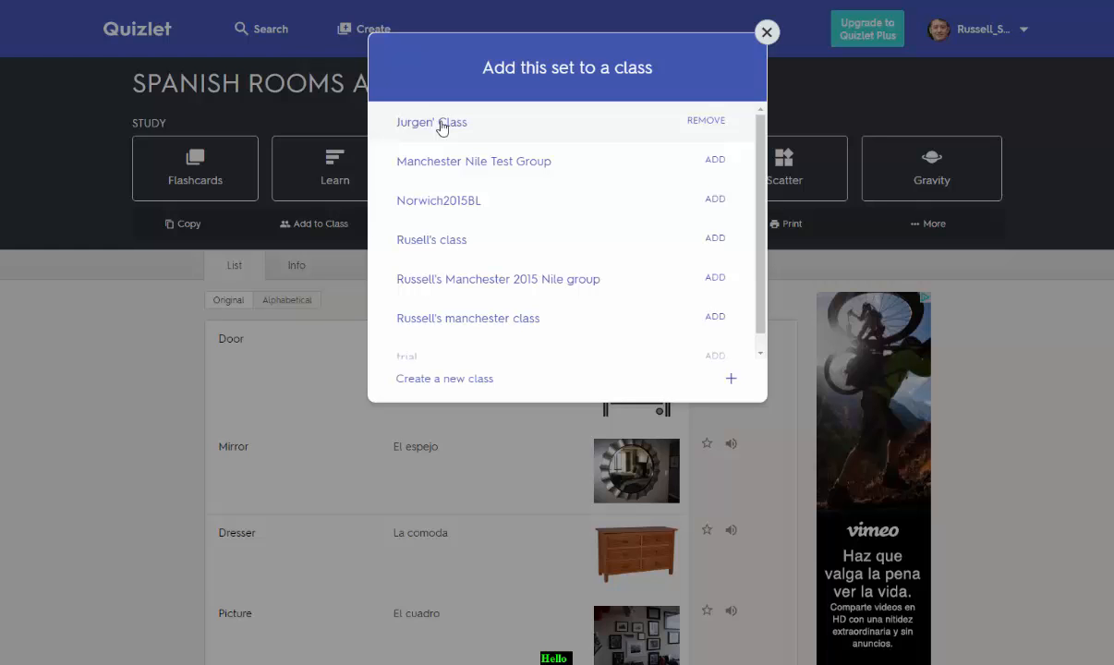
click(767, 32)
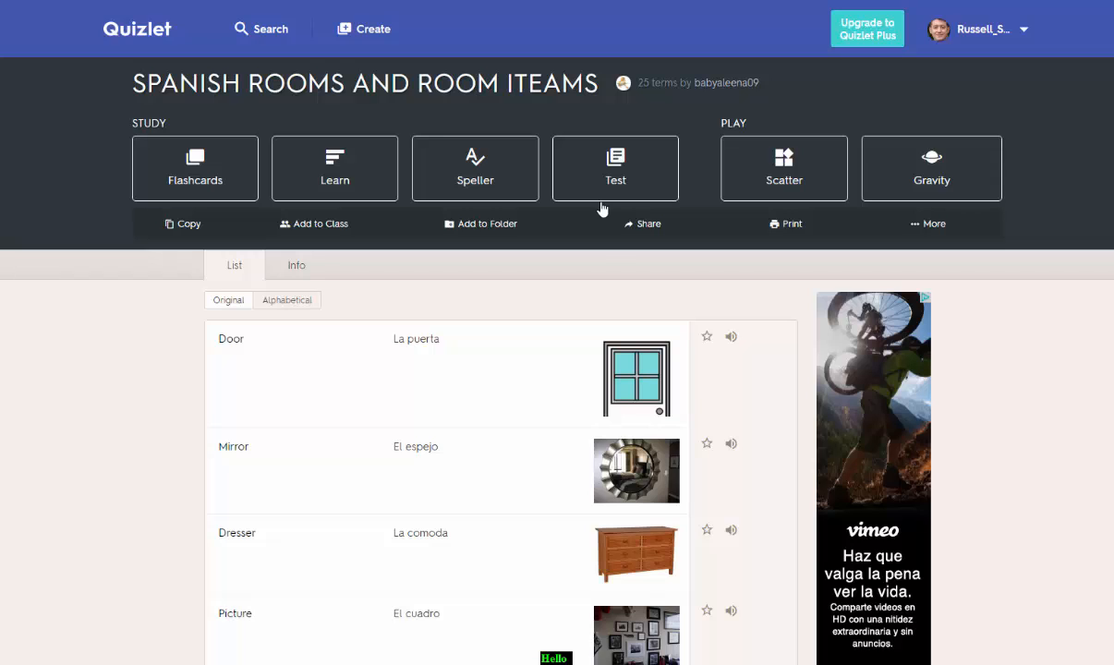
Go to the class that received the set and open SPANISH ROOMS AND ROOM ITEAMS from its set list.
click(139, 30)
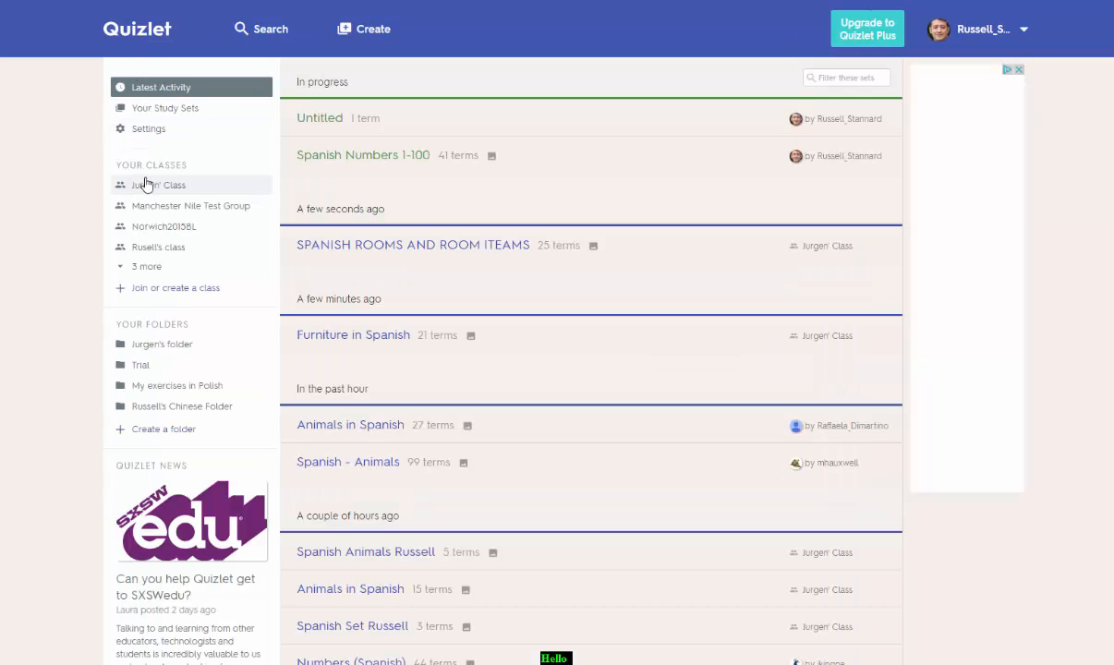
click(147, 186)
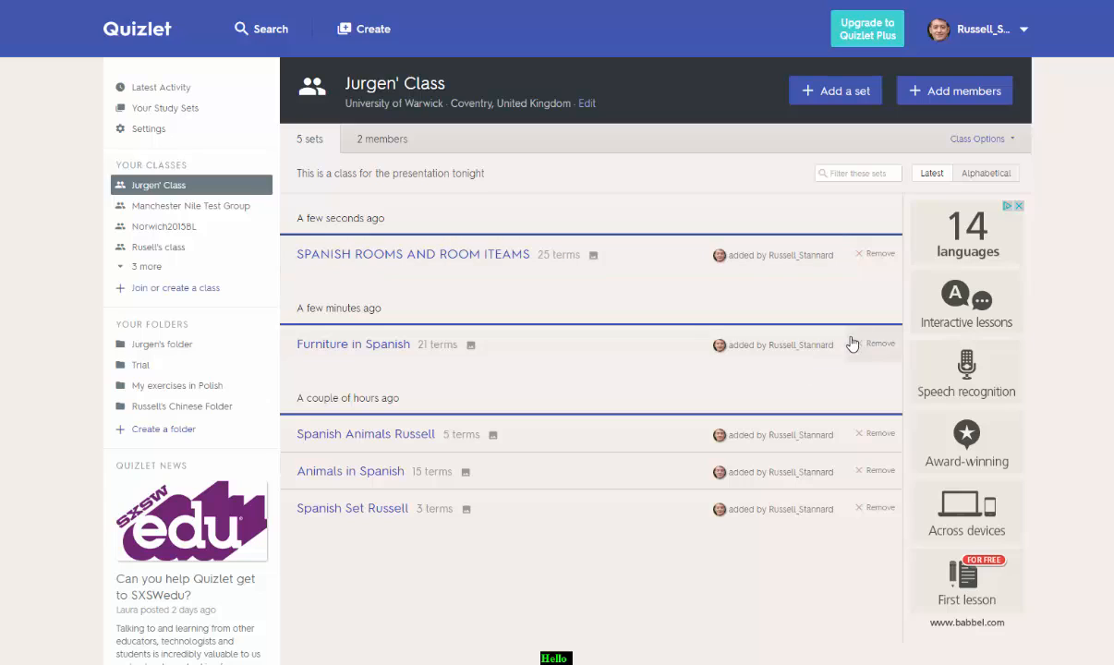
click(421, 257)
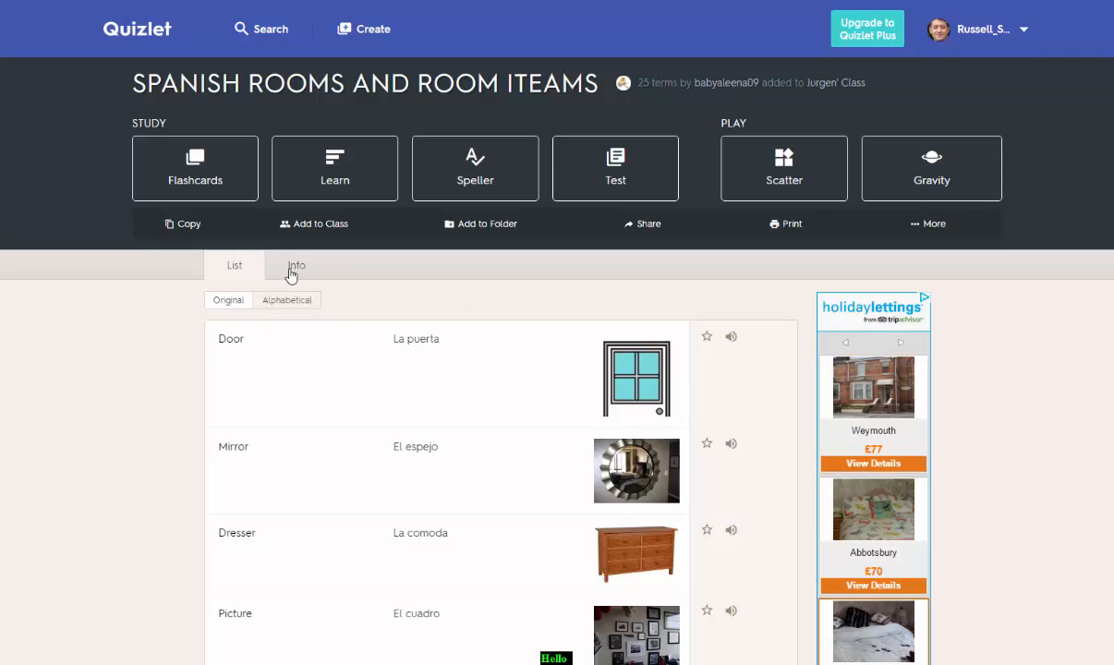
Star the Door, Mirror and Dresser terms in the SPANISH ROOMS AND ROOM ITEAMS set.
click(706, 336)
click(707, 443)
click(707, 531)
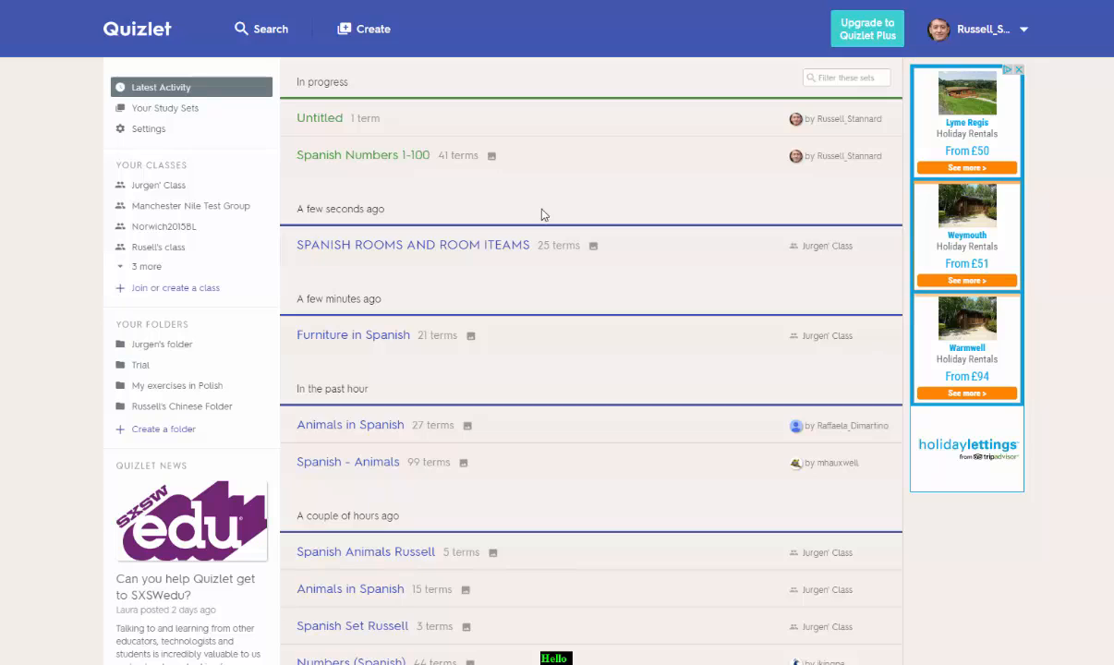
Search for "countries in Spanish", view the 22-term Spanish Speaking Countries: Countries set, and return to the search results.
click(272, 30)
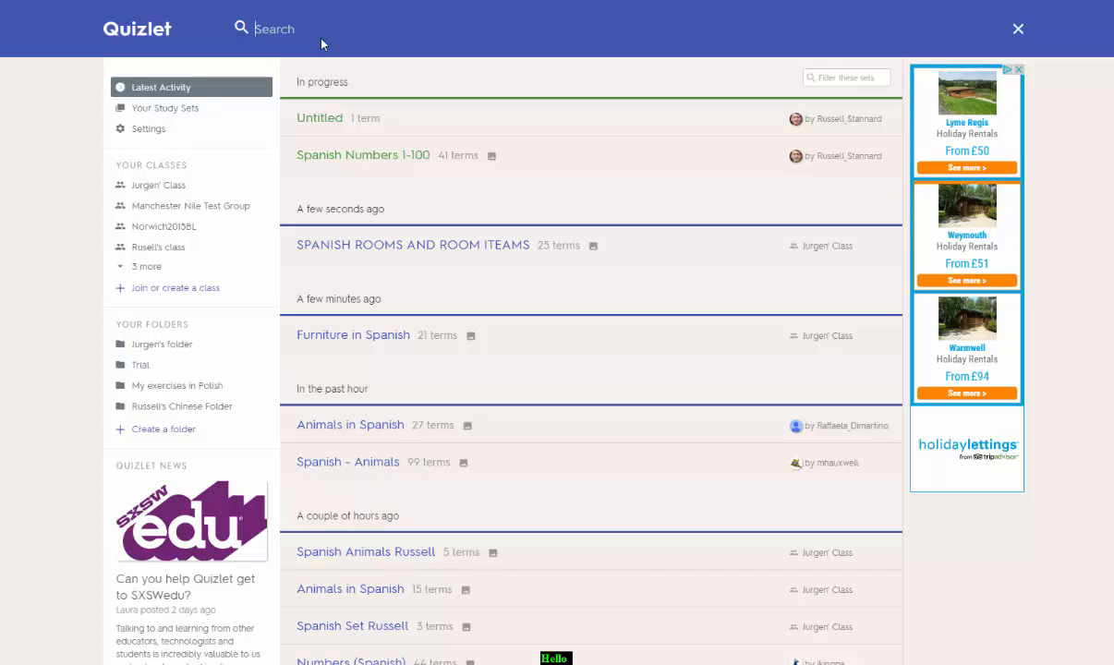
text(countries in Spanish)
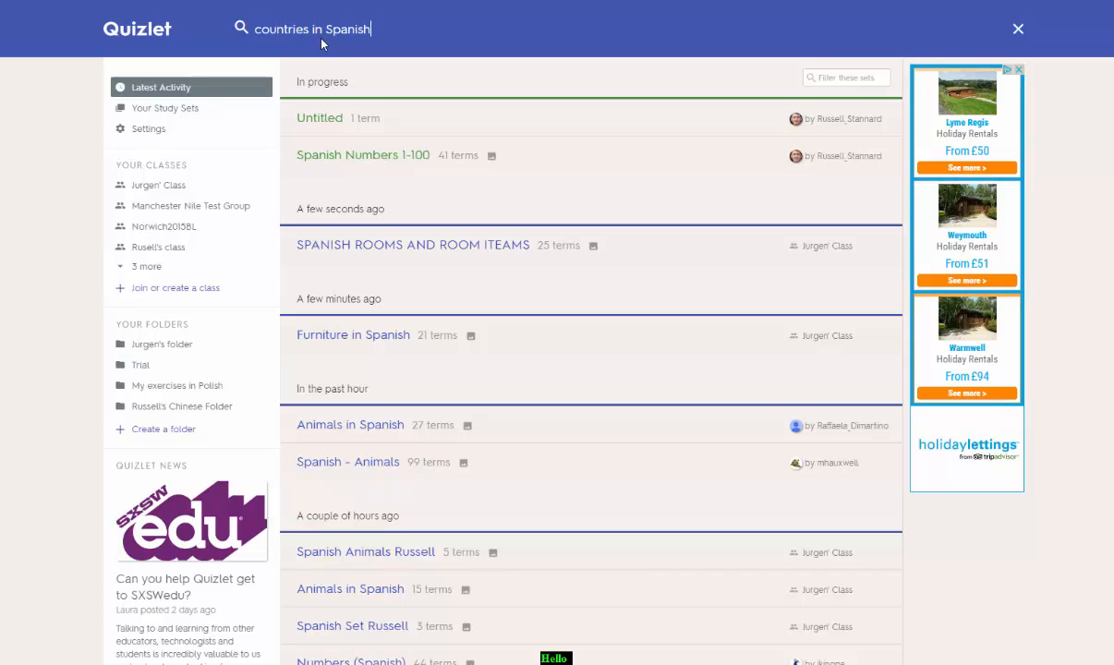
key(Return)
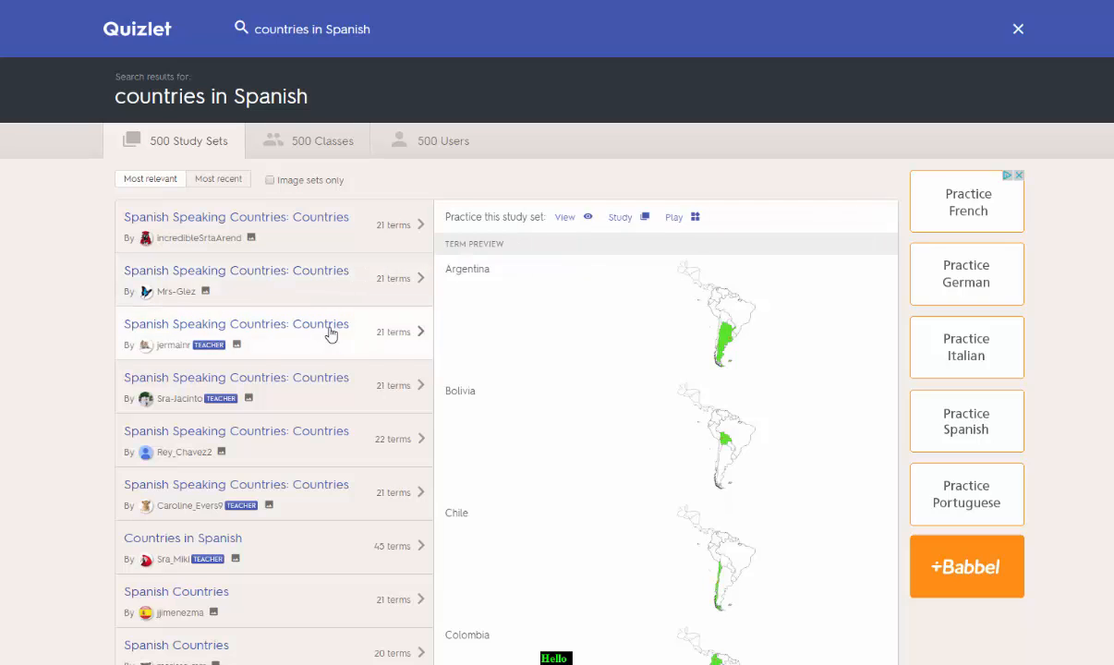
click(282, 443)
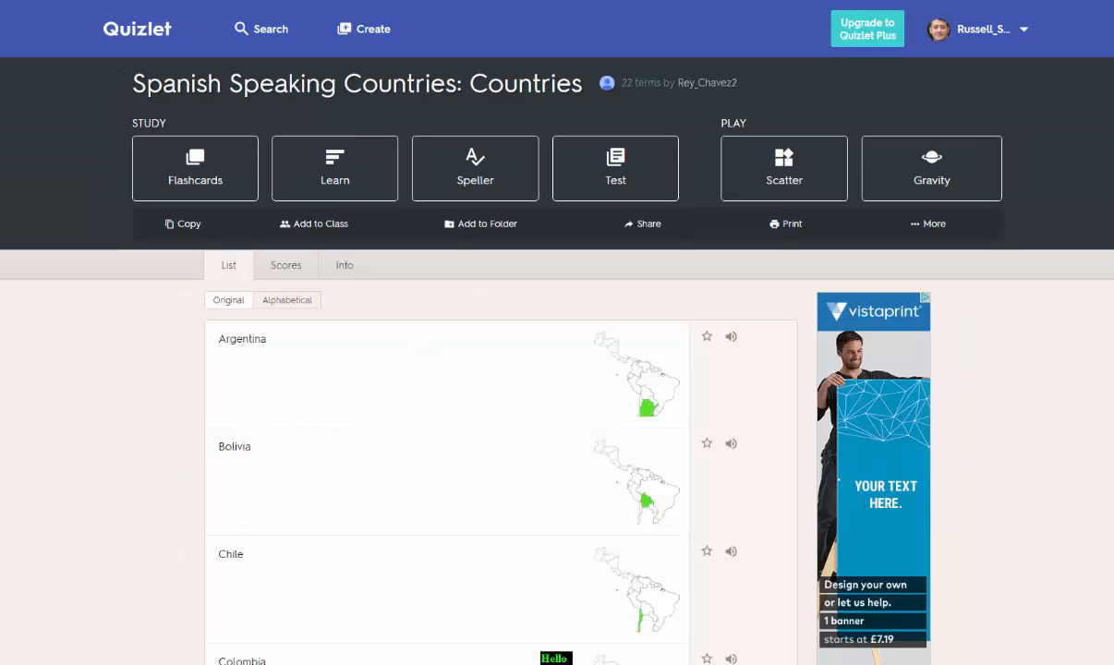
key(alt+Left)
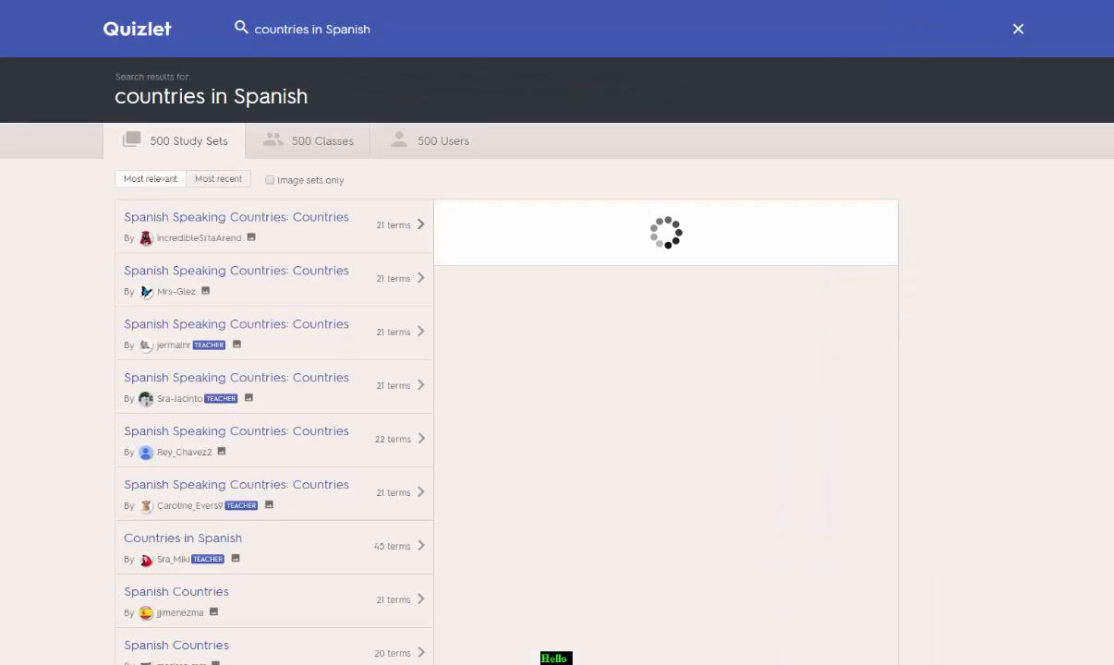
Open the 20-term Spanish Speaking Countries: Countries set from the search results and make a copy of it.
scroll(323, 442, down, 1)
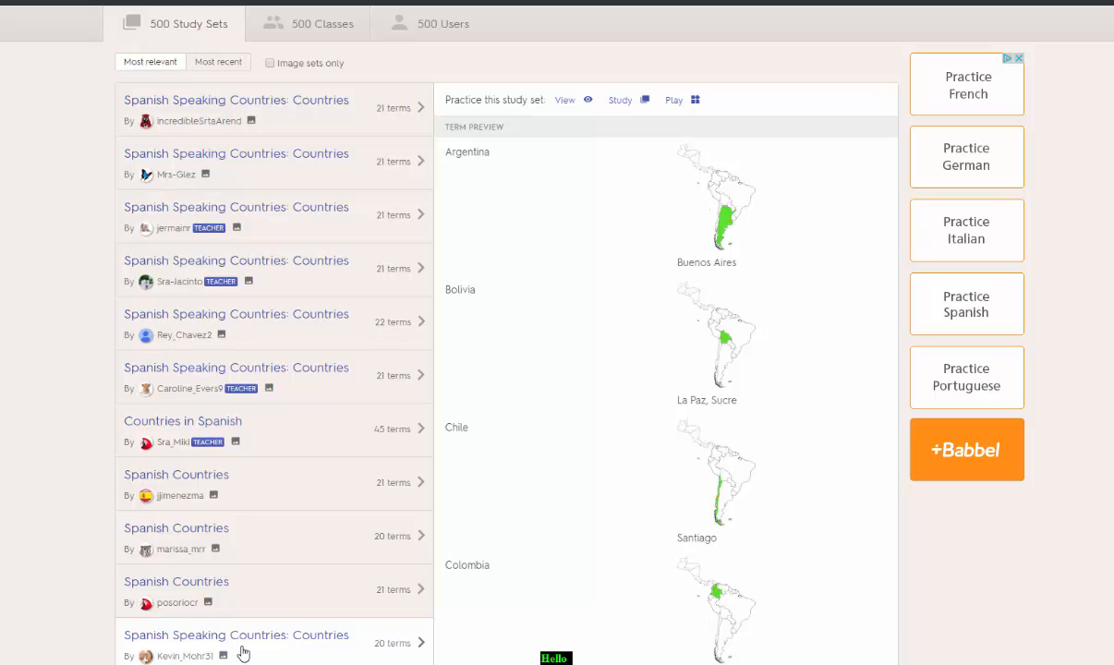
click(361, 646)
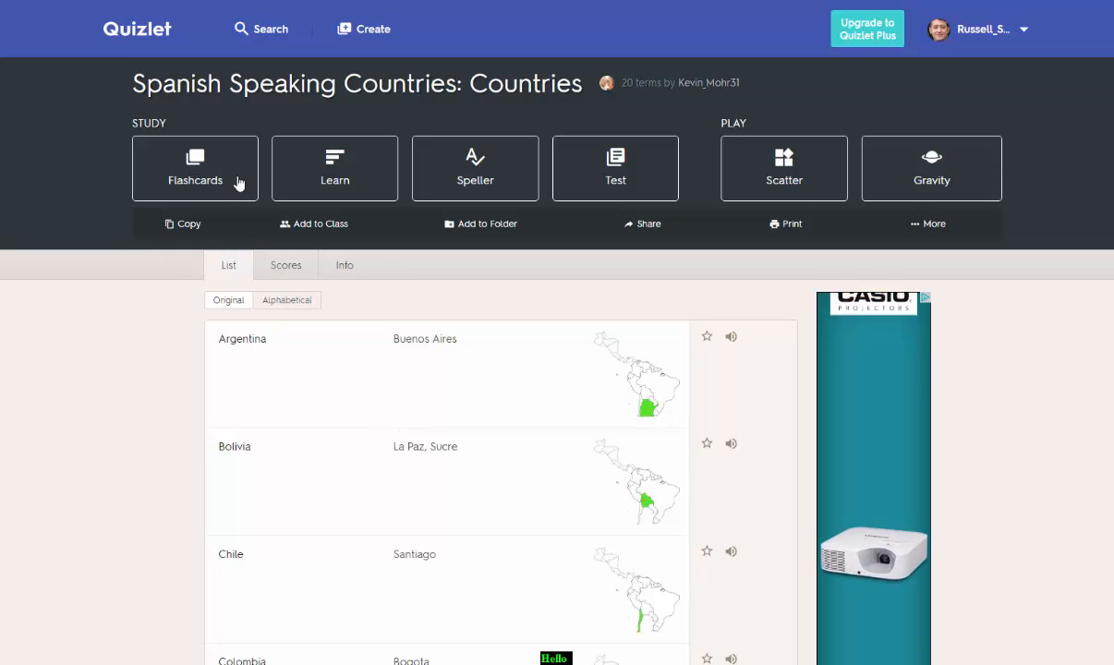
click(184, 226)
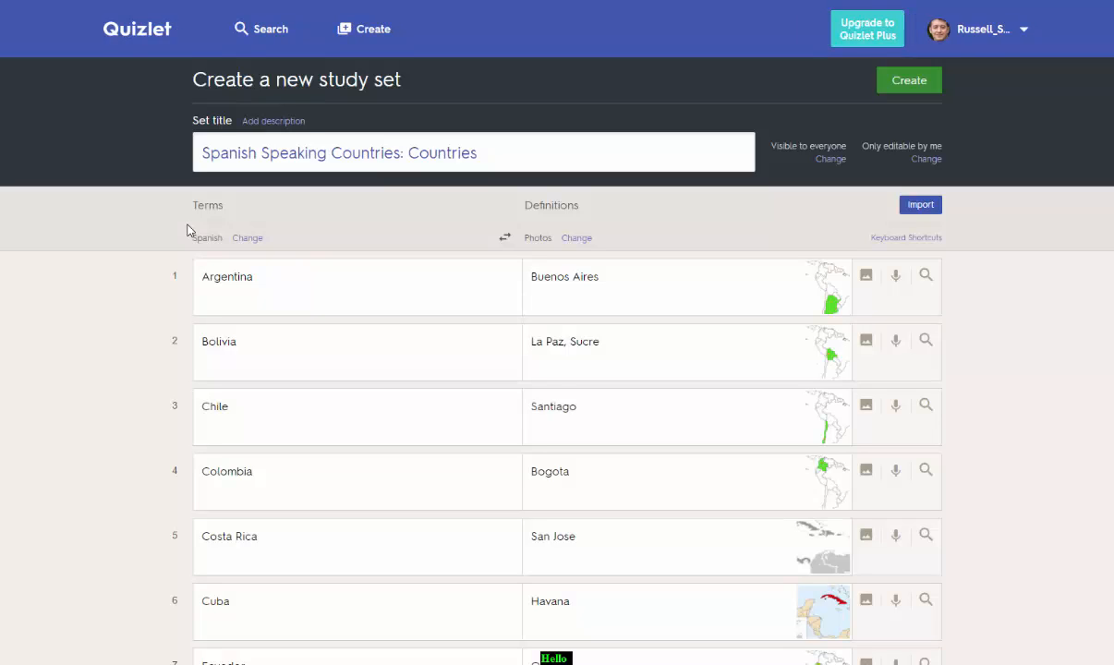
Replace the copied set's title with the account owner's first name in possessive form followed by "Spanish Capital Cities".
click(523, 153)
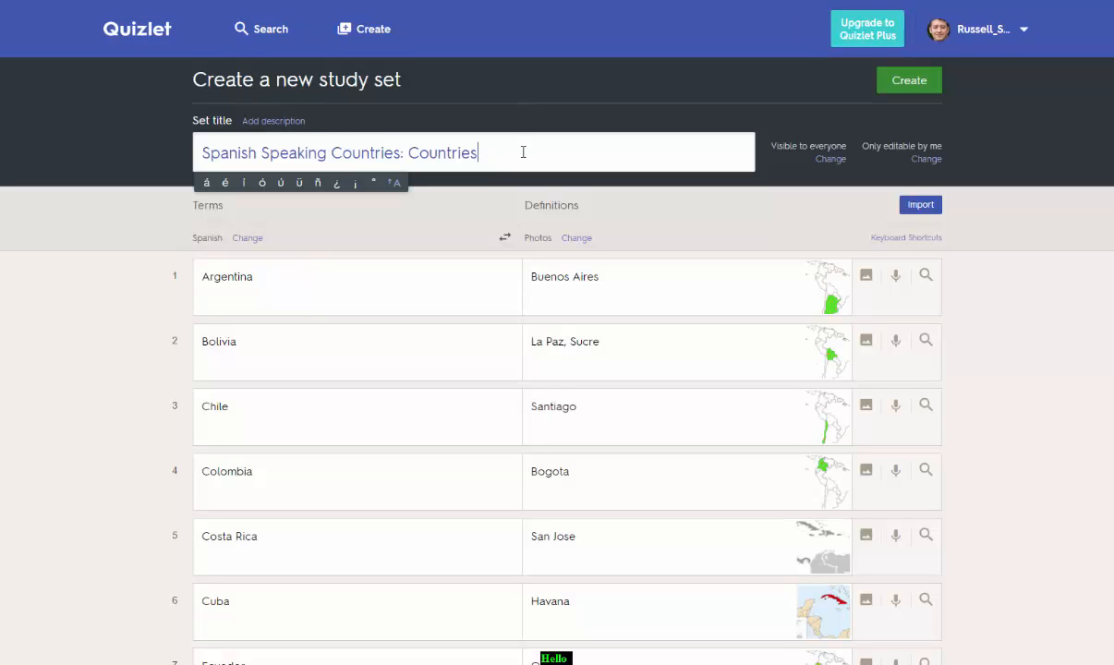
key(BackSpace)
key(BackSpace)
key(BackSpace)
key(BackSpace)
key(BackSpace)
key(BackSpace)
key(BackSpace)
key(BackSpace)
key(BackSpace)
key(BackSpace)
key(BackSpace)
key(BackSpace)
key(BackSpace)
key(BackSpace)
key(BackSpace)
key(BackSpace)
key(BackSpace)
key(BackSpace)
key(BackSpace)
key(BackSpace)
key(BackSpace)
key(BackSpace)
key(BackSpace)
key(BackSpace)
key(BackSpace)
key(BackSpace)
key(BackSpace)
key(BackSpace)
key(BackSpace)
key(BackSpace)
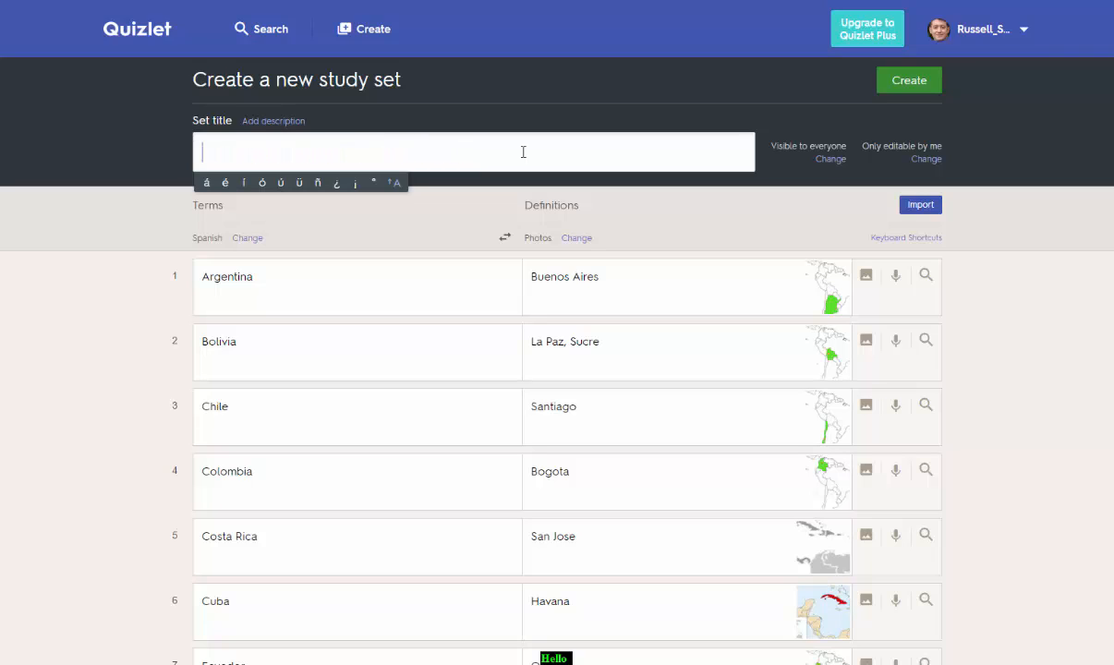
text(Russell's Spanis)
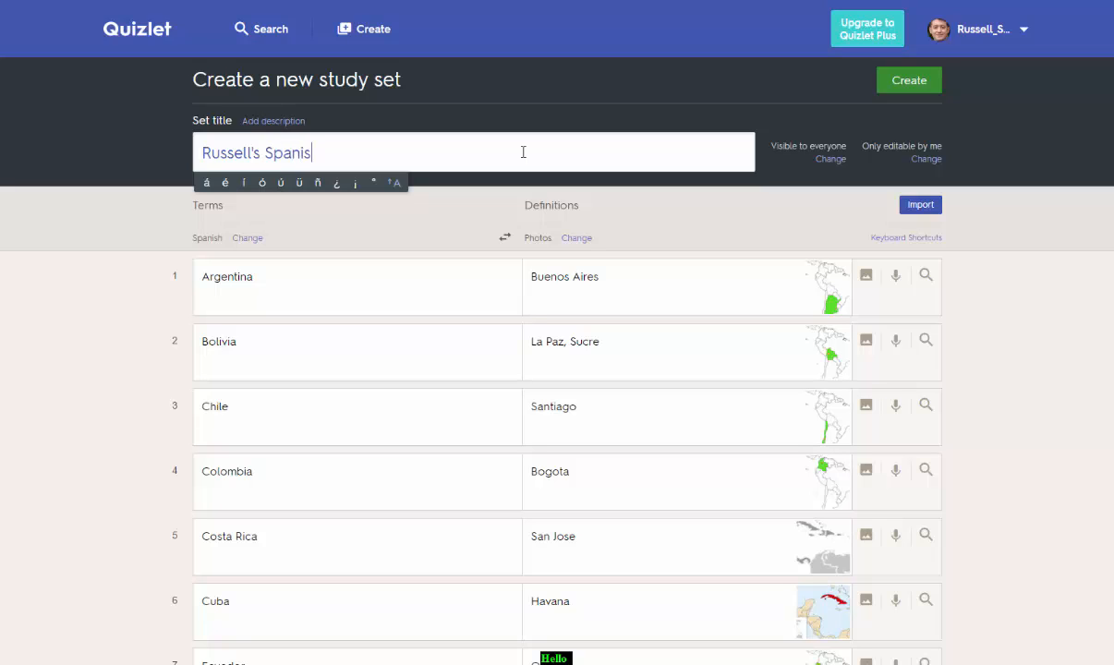
text(h Capital Cities)
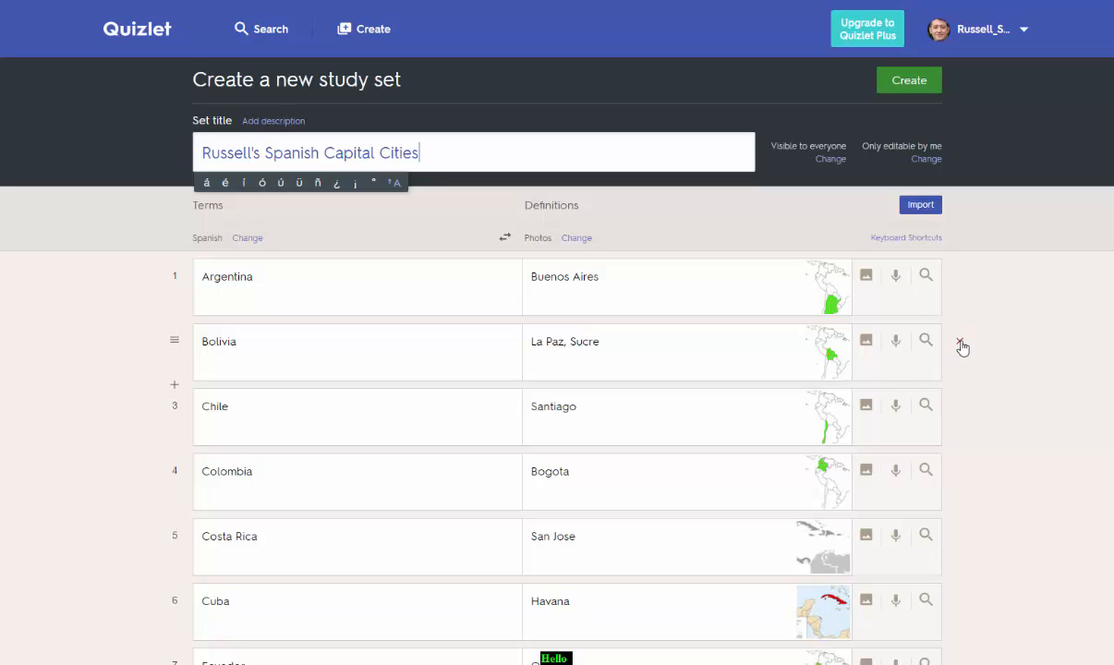
Delete the Bolivia row and all rows from Ecuador through Uruguay, keeping Argentina, Chile, Colombia, Costa Rica, Cuba and Venezuela.
click(960, 346)
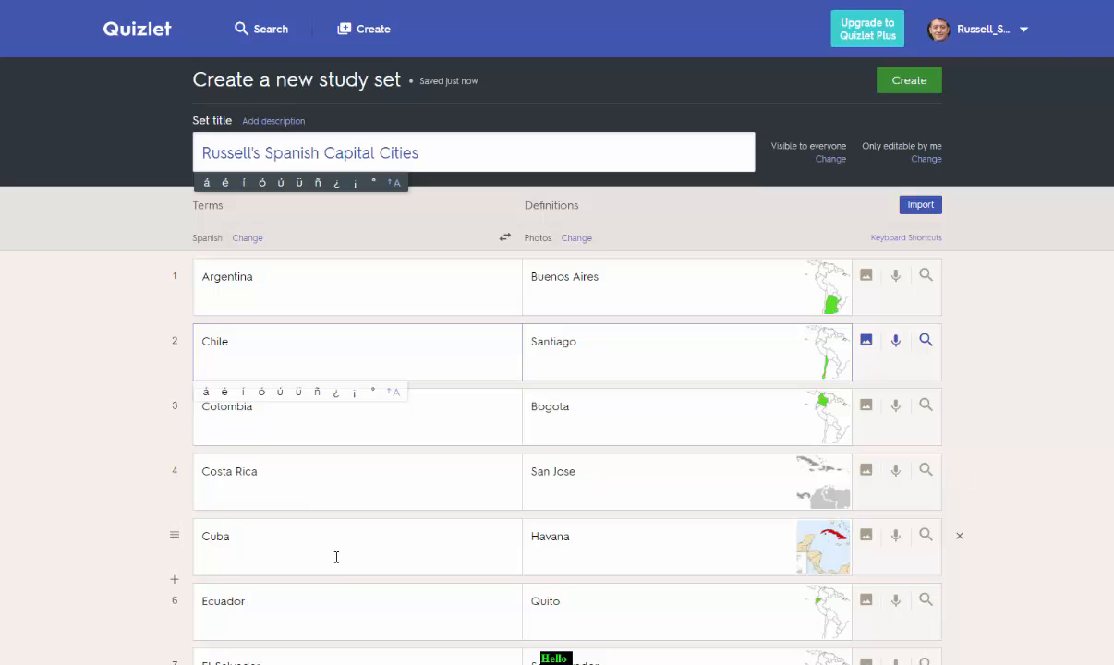
scroll(554, 369, down, 4)
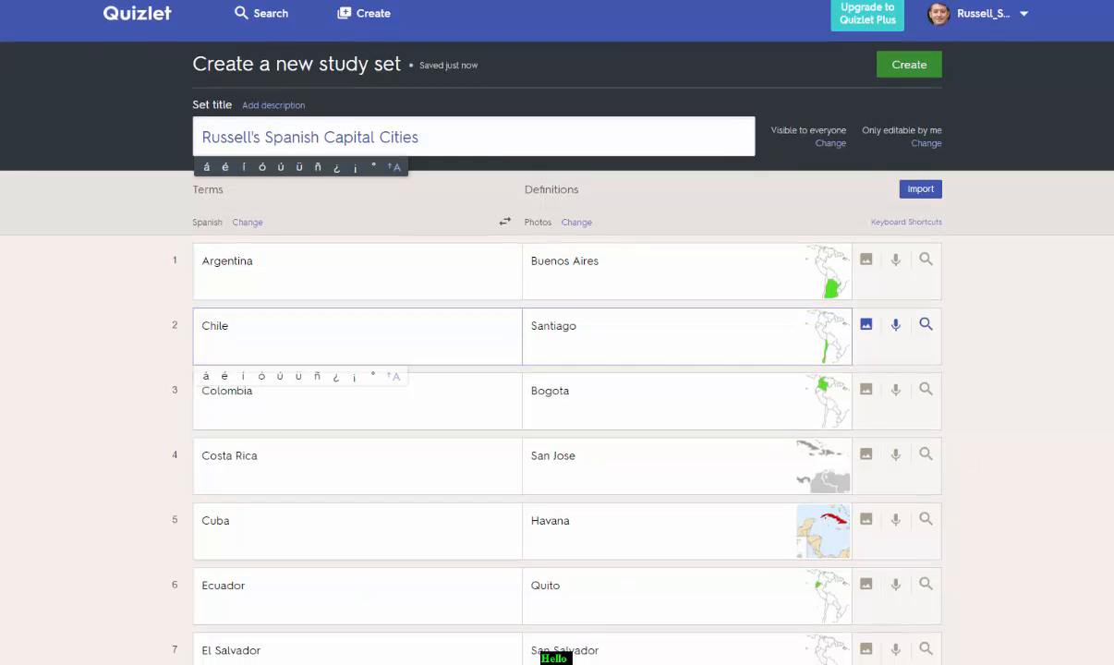
scroll(554, 369, down, 7)
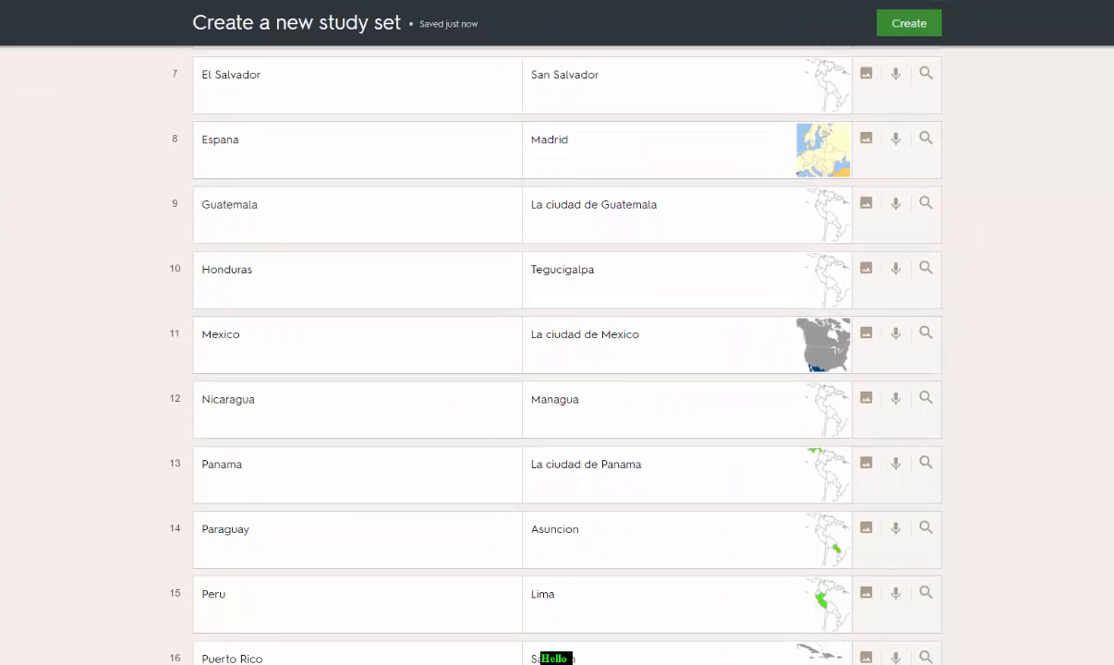
scroll(555, 369, down, 2)
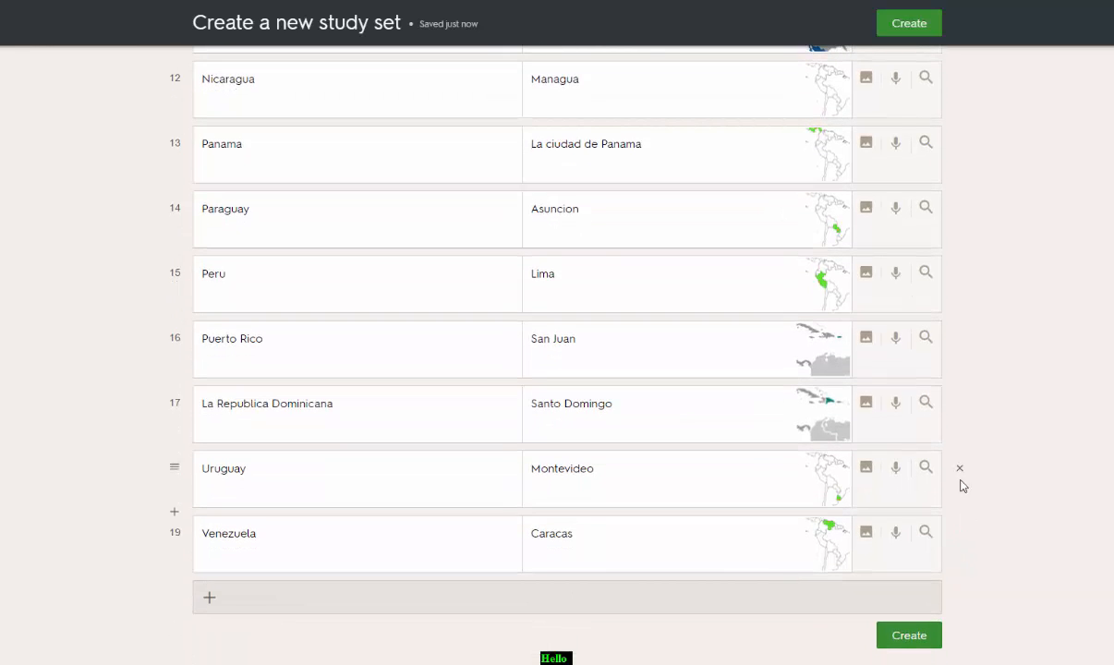
click(959, 471)
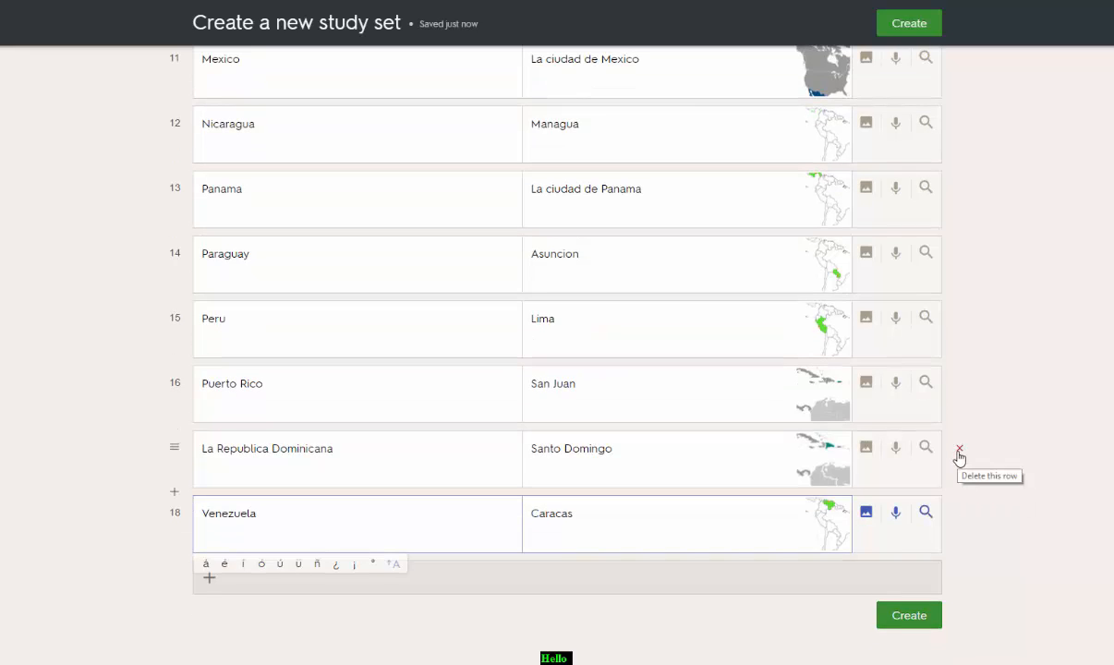
click(960, 455)
click(961, 450)
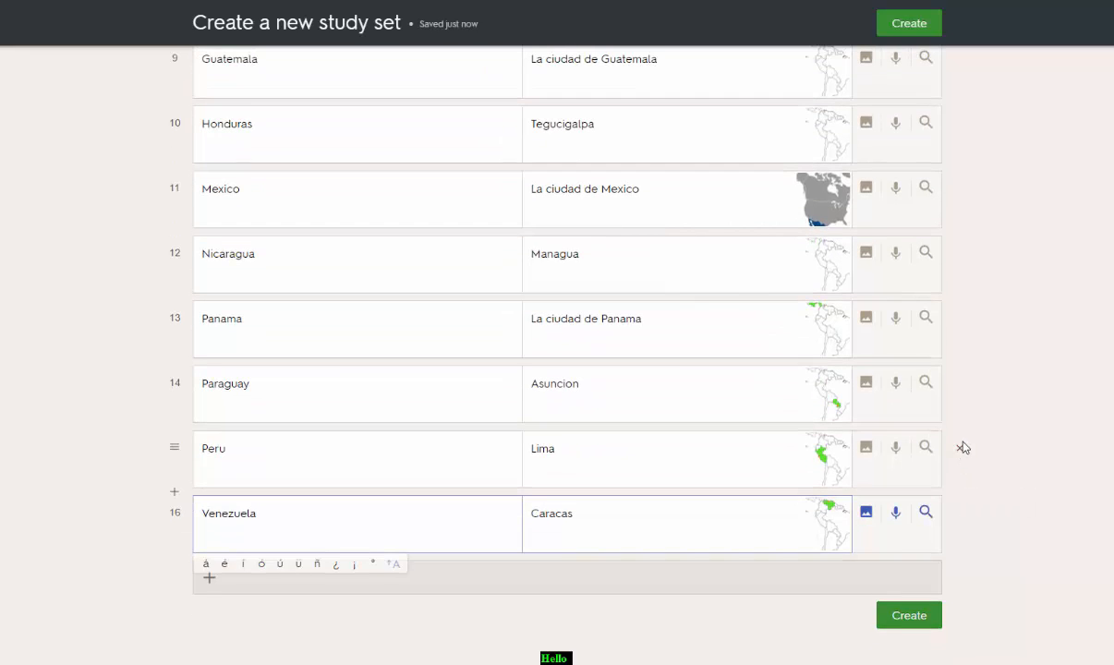
click(960, 451)
click(961, 451)
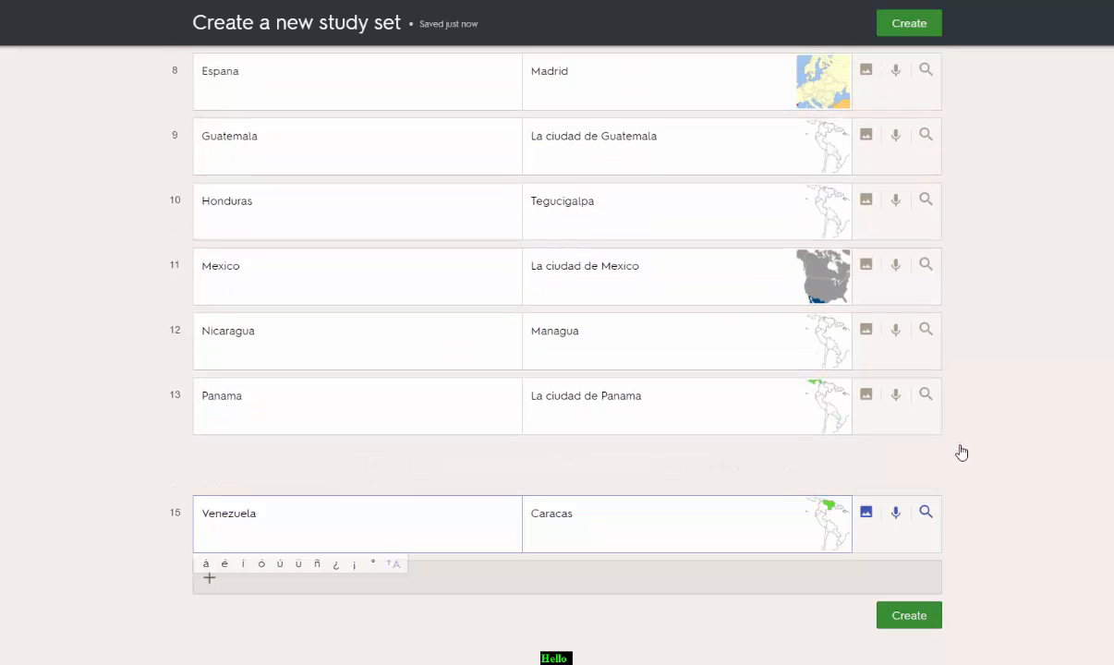
click(960, 452)
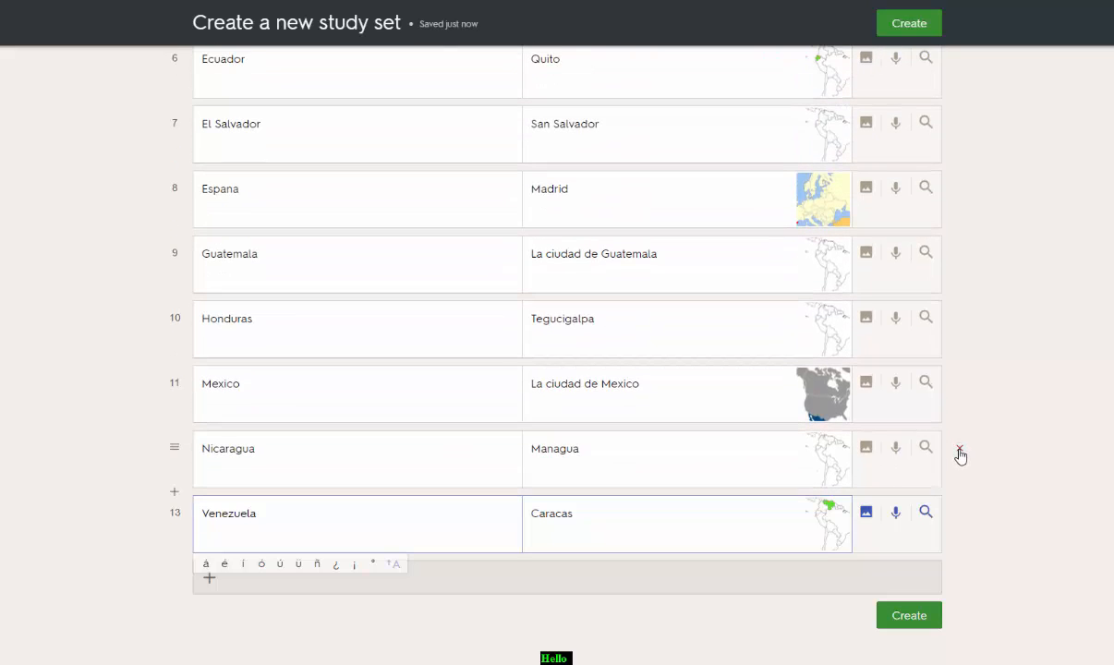
click(961, 452)
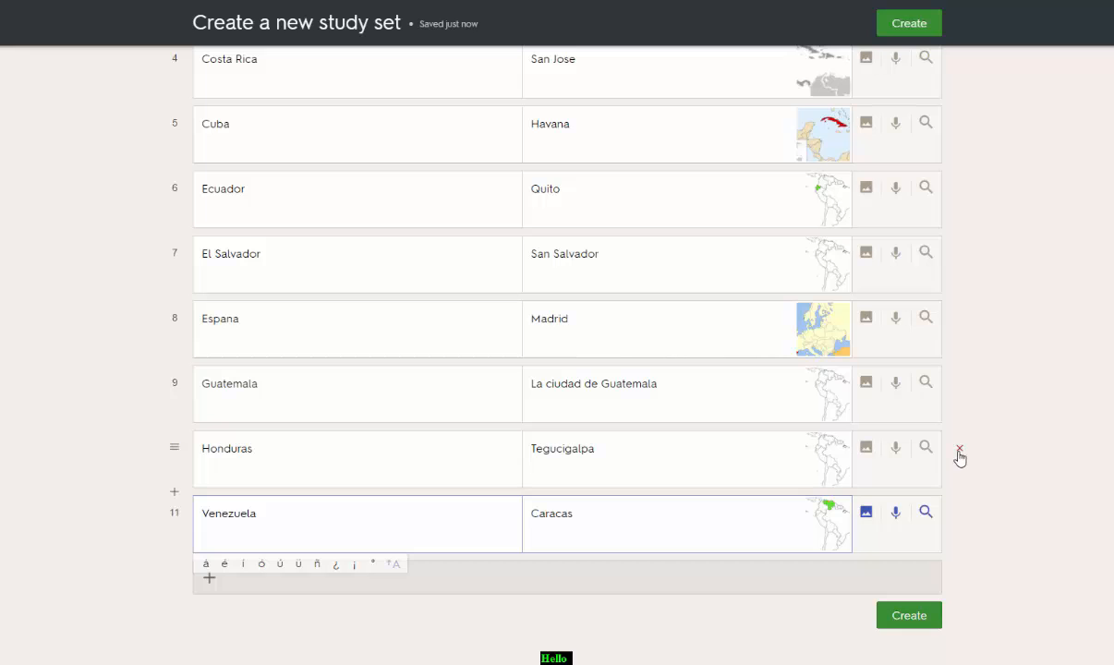
click(961, 459)
click(960, 458)
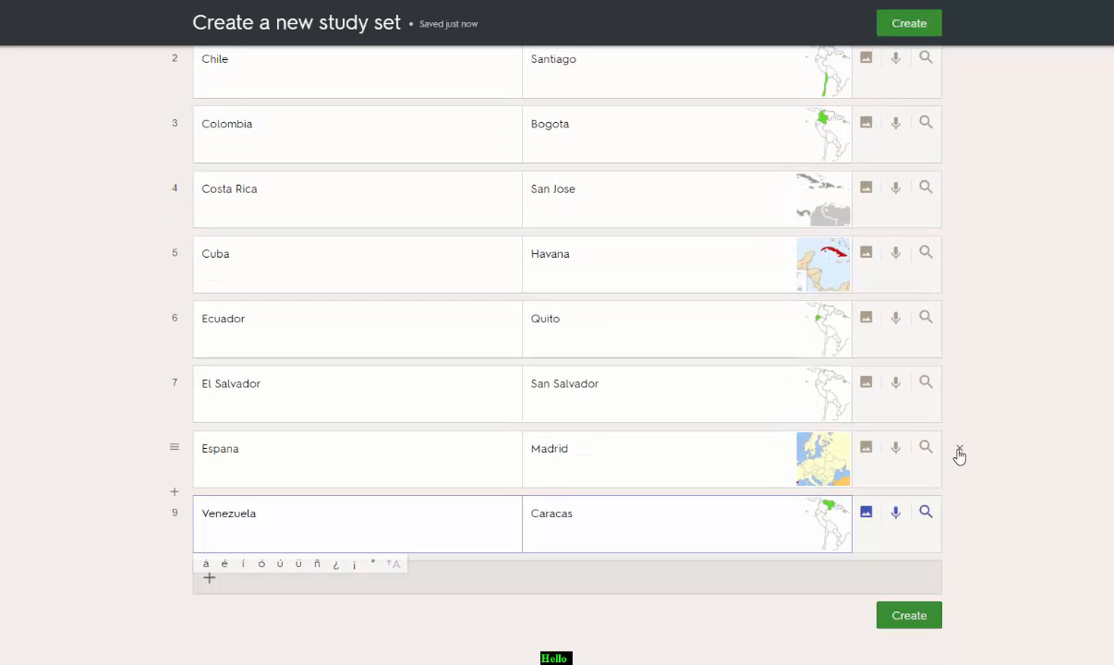
click(958, 452)
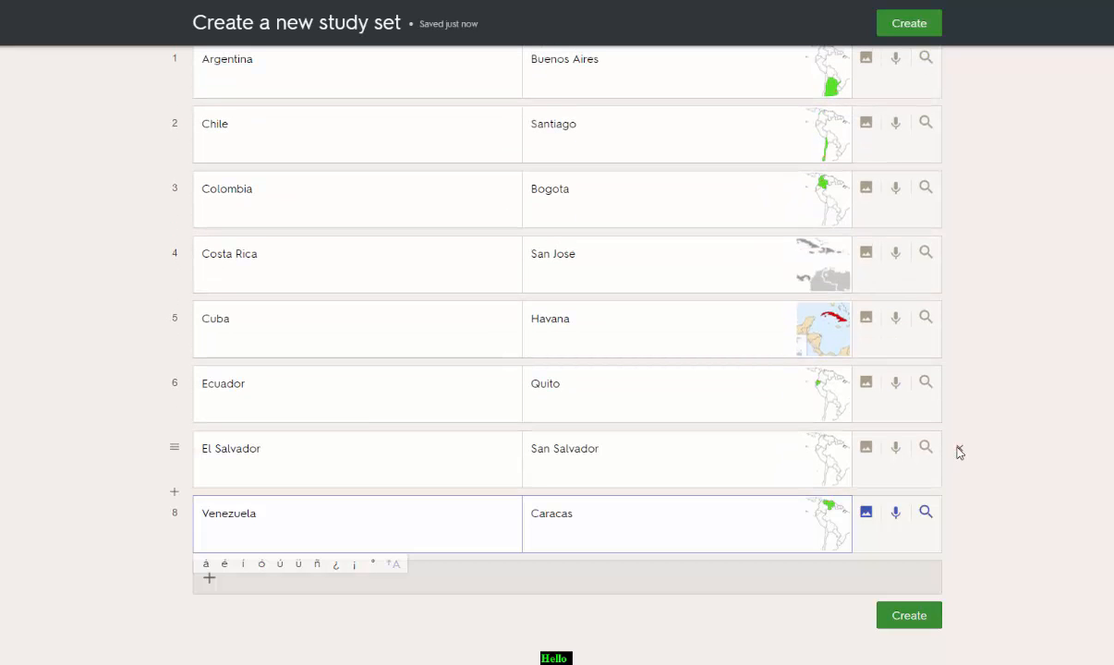
click(959, 452)
click(959, 452)
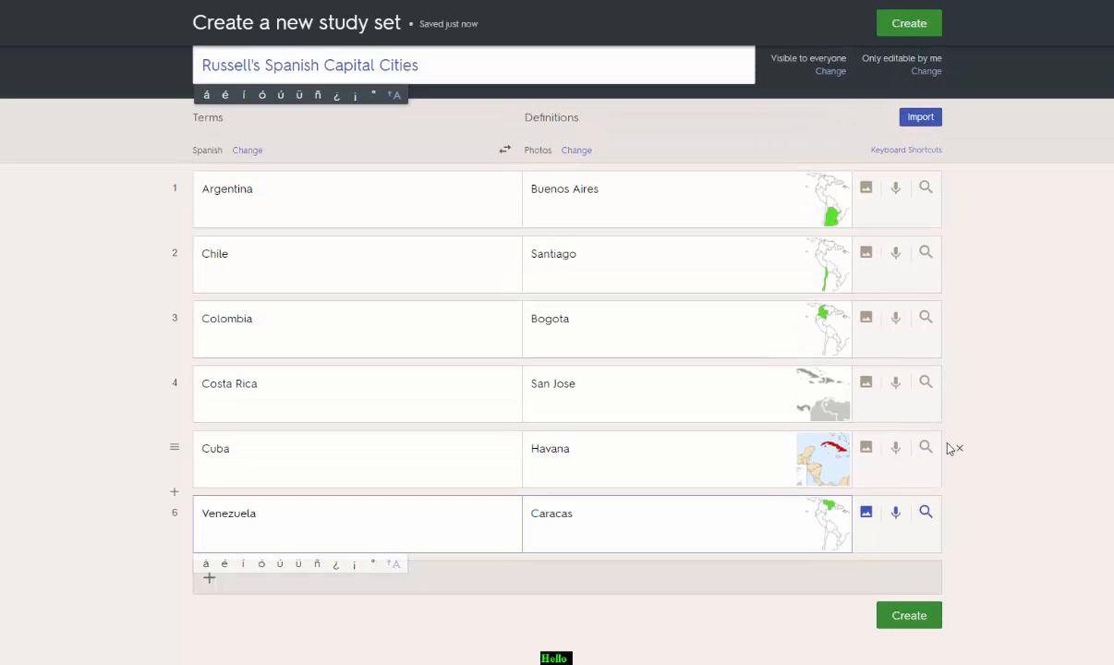
Create the Spanish Capital Cities set, add it to the first listed class and dismiss the sharing dialog.
click(913, 623)
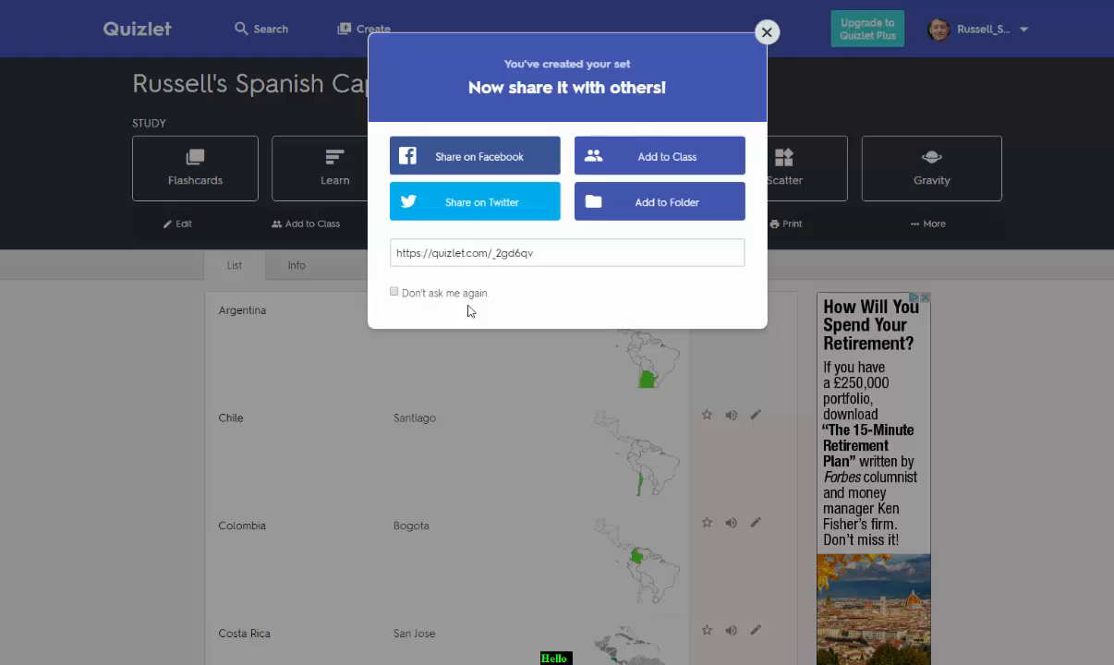
click(613, 153)
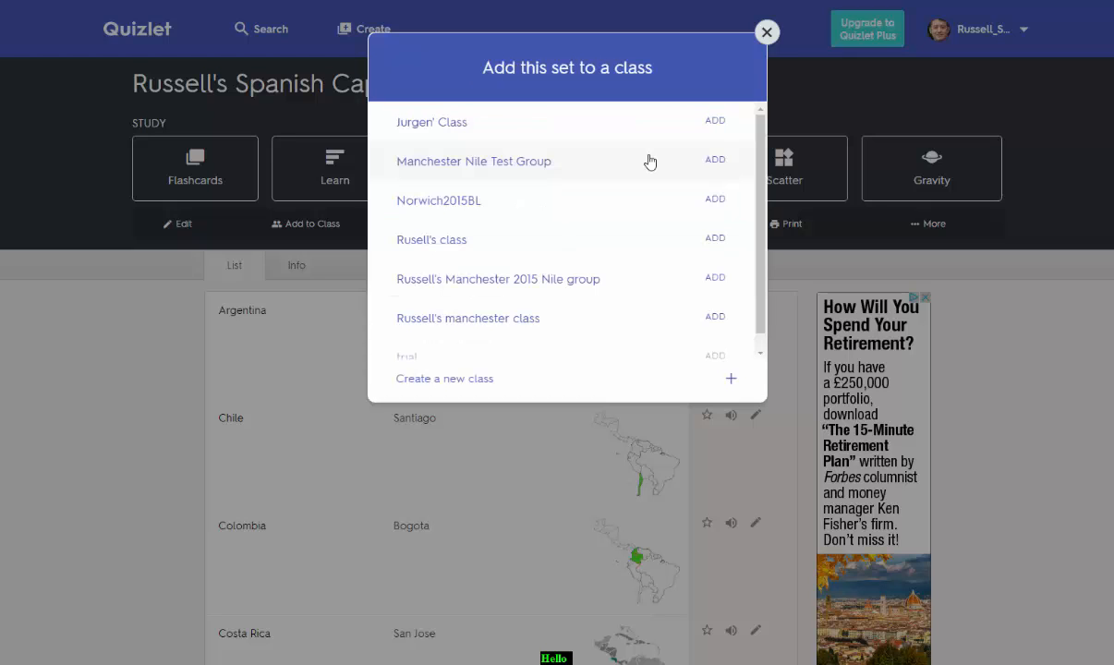
click(446, 127)
click(767, 32)
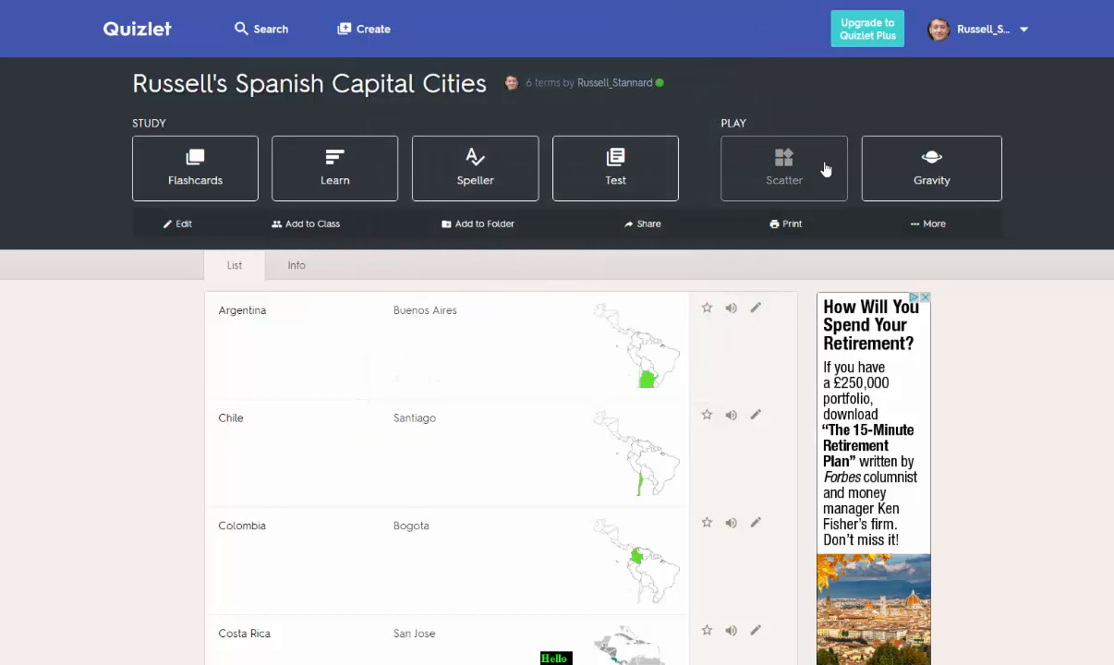
Return to the home page and check the new set among your own study sets and in the first class's set list.
click(132, 33)
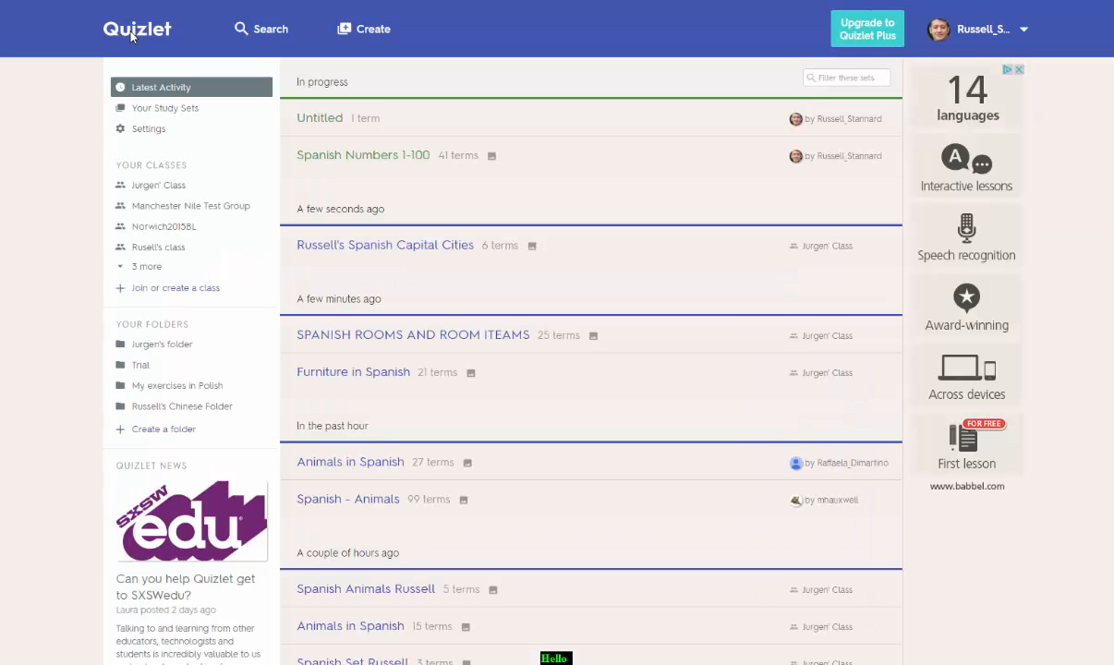
click(150, 108)
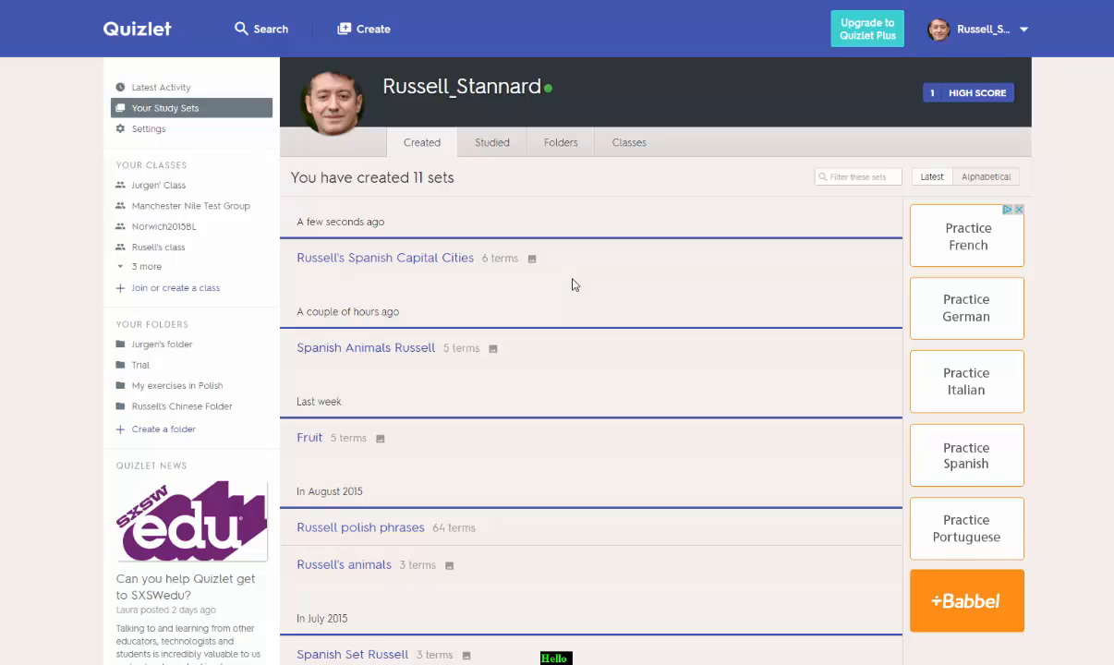
click(162, 186)
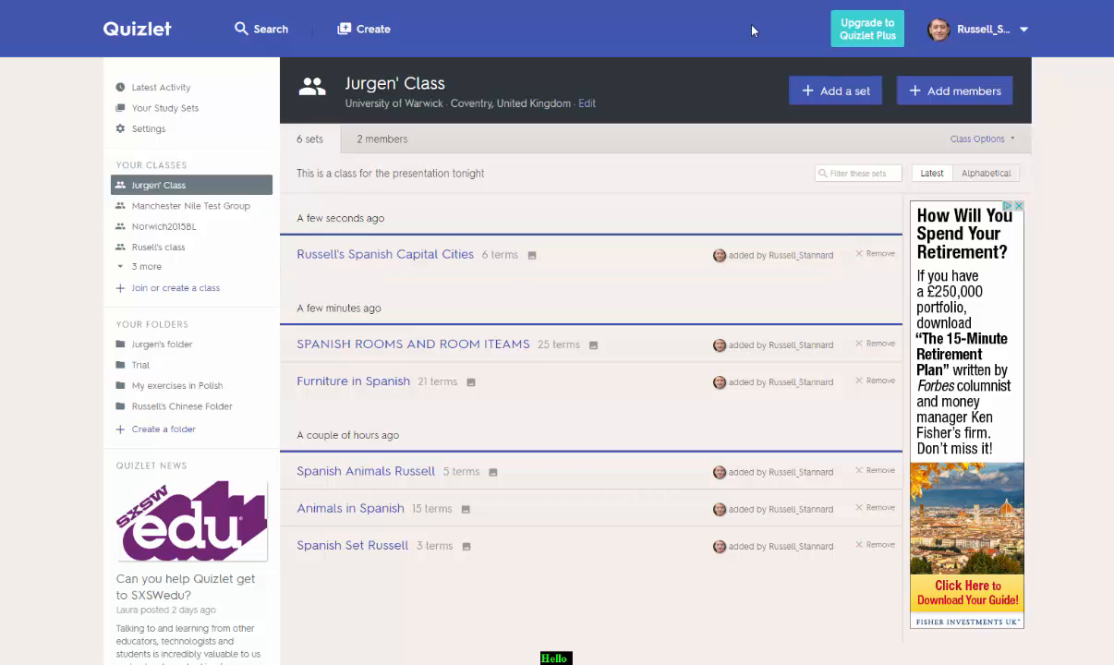
Open the fourth listed class, view its automatic join link for inviting members, and close the invitation dialog.
click(163, 251)
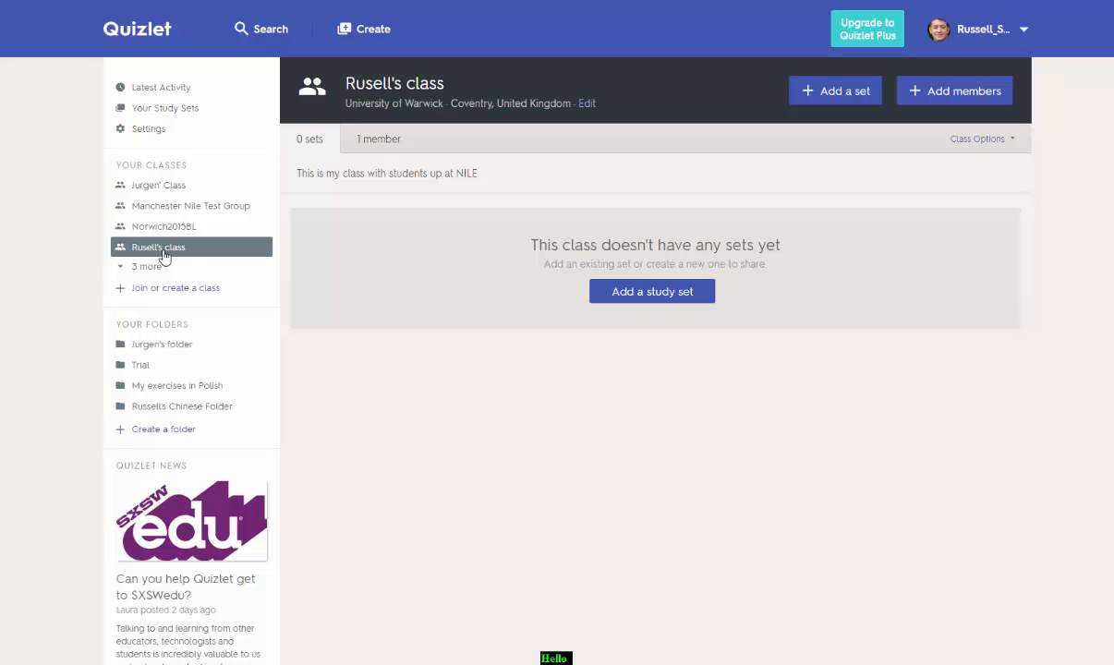
click(932, 89)
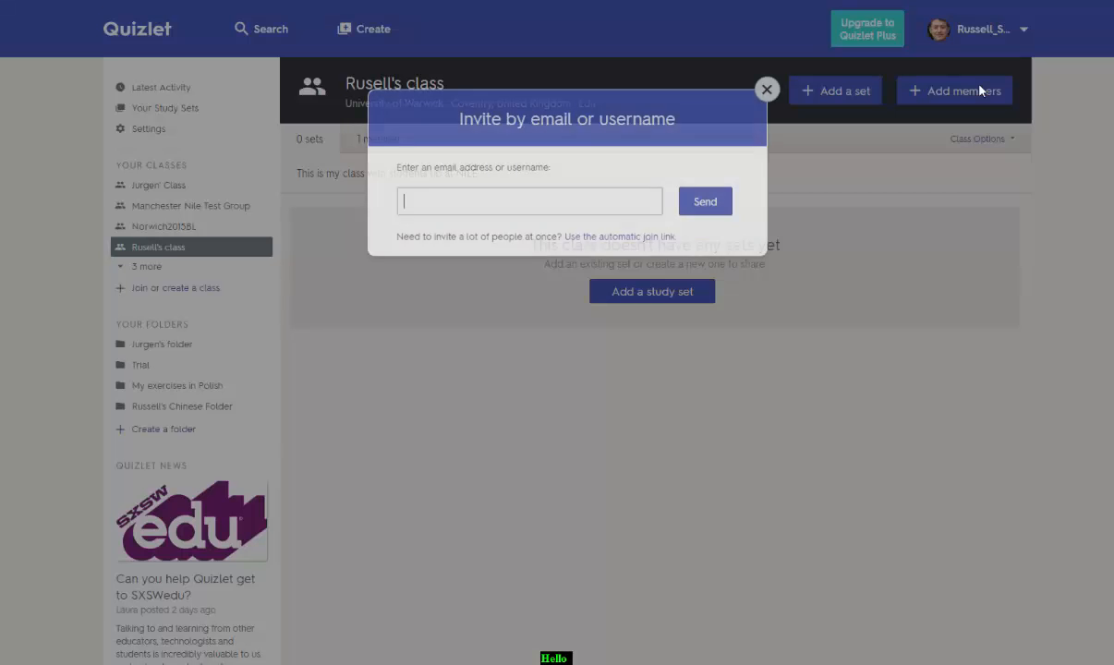
click(615, 238)
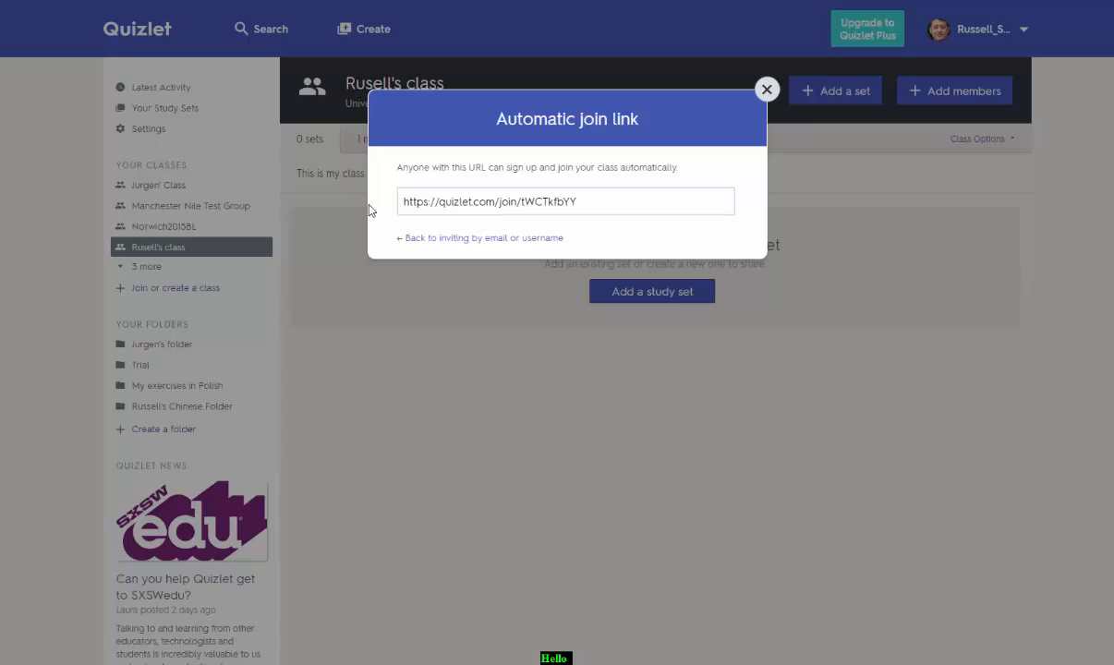
click(767, 90)
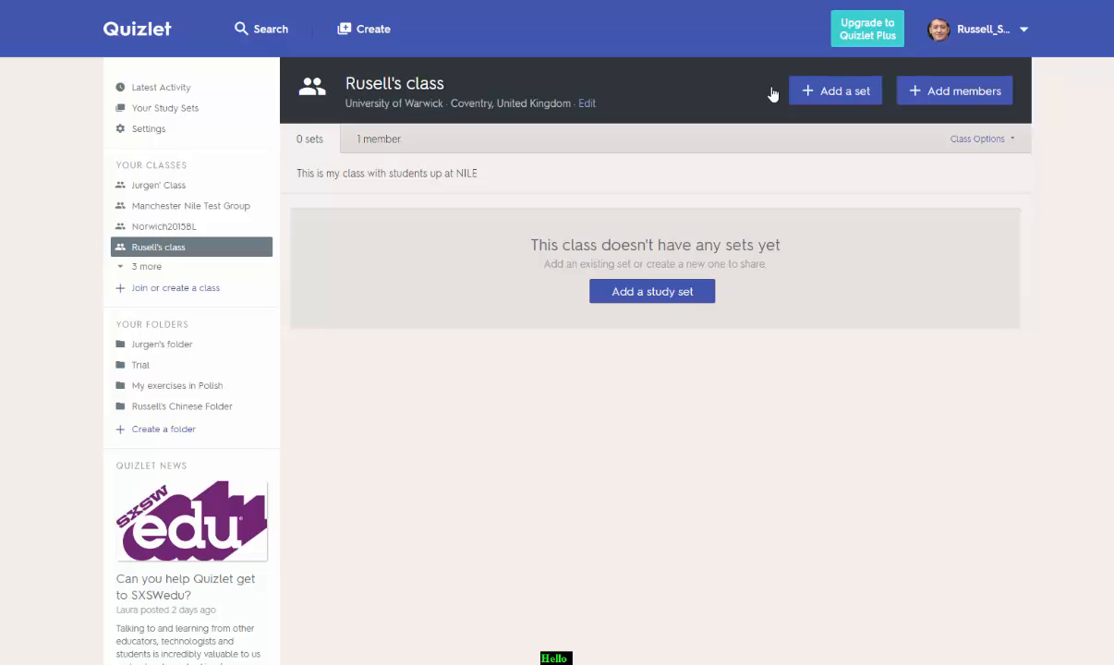
Start a new study set titled with the owner's first name plus "set of cards on transport" and set the definition language to Spanish.
click(373, 30)
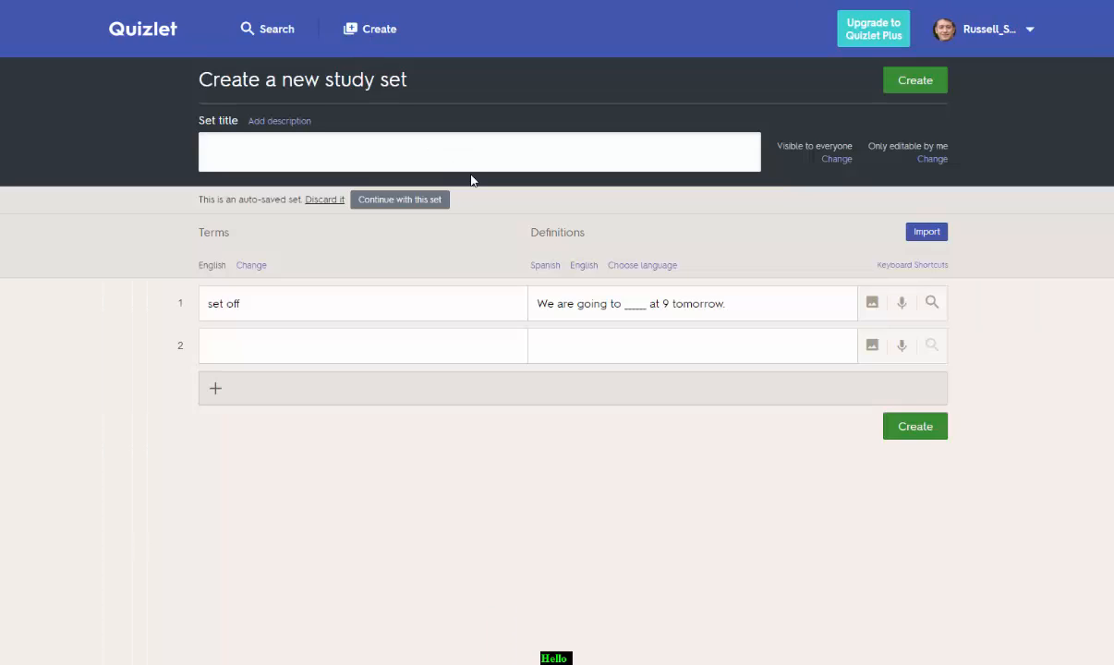
click(417, 156)
text(Russell' s)
text(et)
key(BackSpace)
key(BackSpace)
key(BackSpace)
key(BackSpace)
text(s set of cards on)
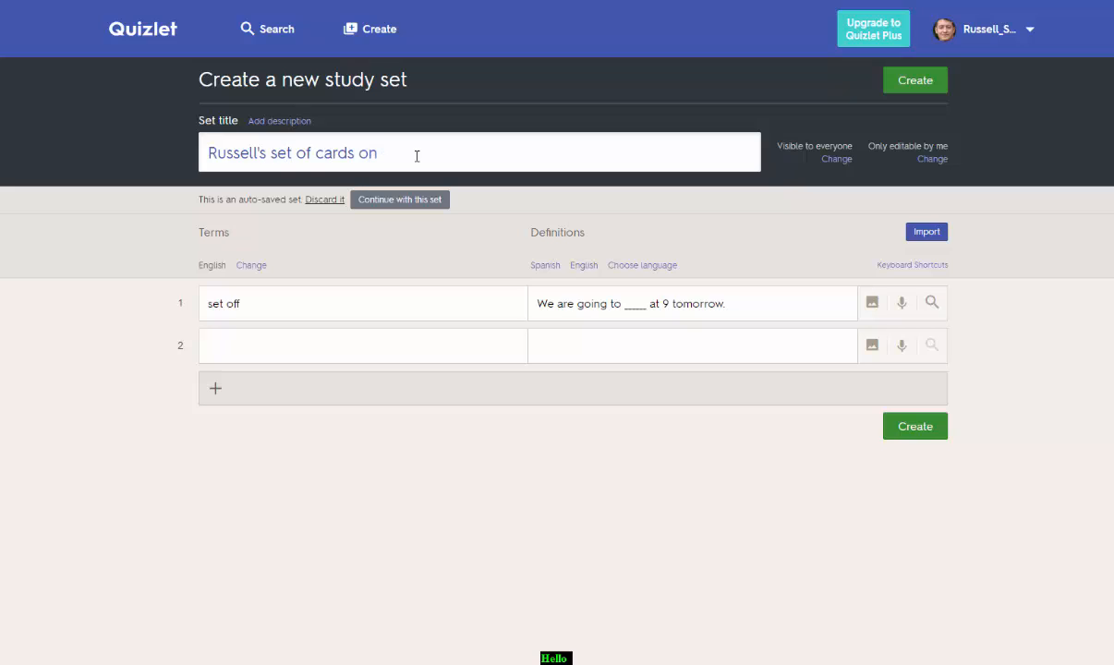
text( transport)
click(545, 266)
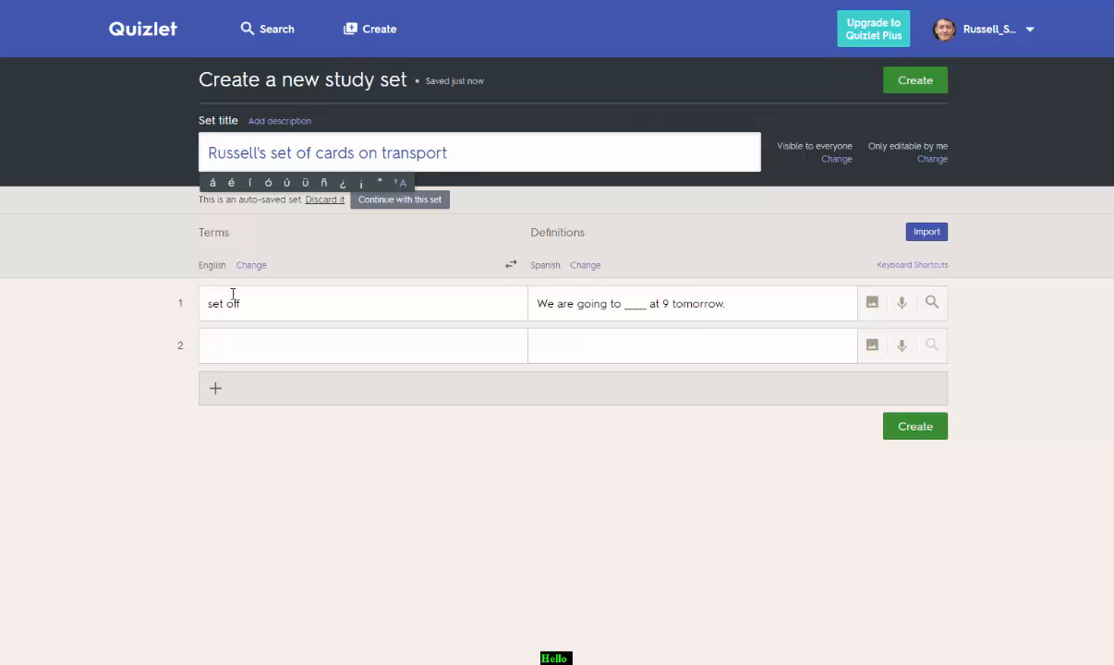
Replace the first card's term with "Car" and fill its definition with the suggested "El coche".
click(270, 303)
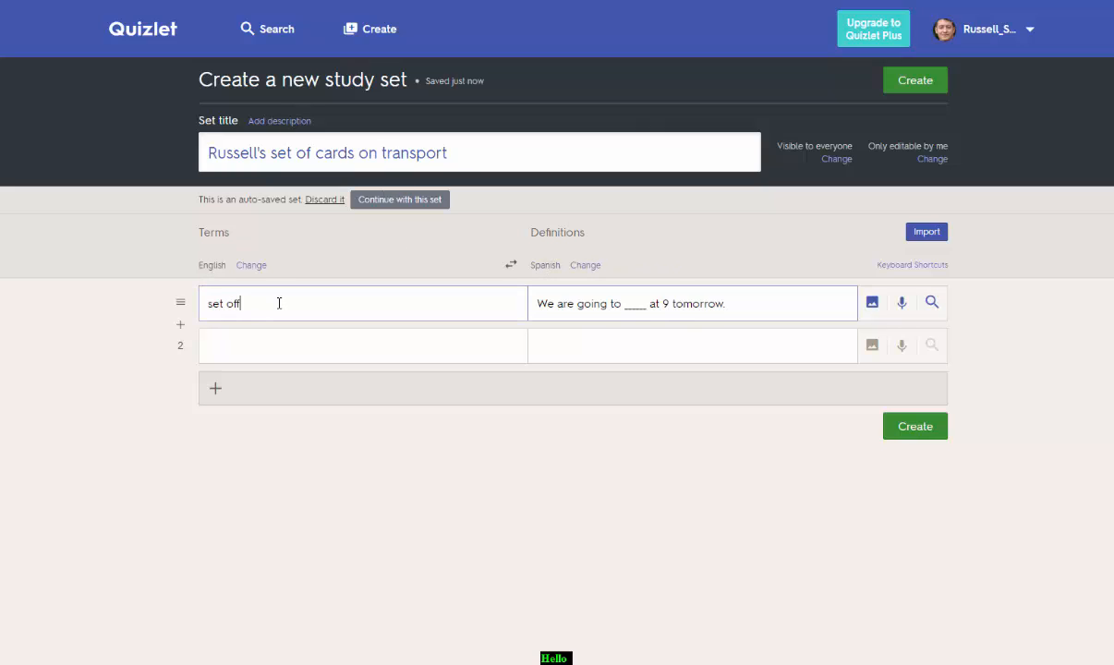
key(BackSpace)
key(BackSpace)
key(BackSpace)
key(BackSpace)
key(BackSpace)
key(BackSpace)
key(BackSpace)
text(Car)
key(Tab)
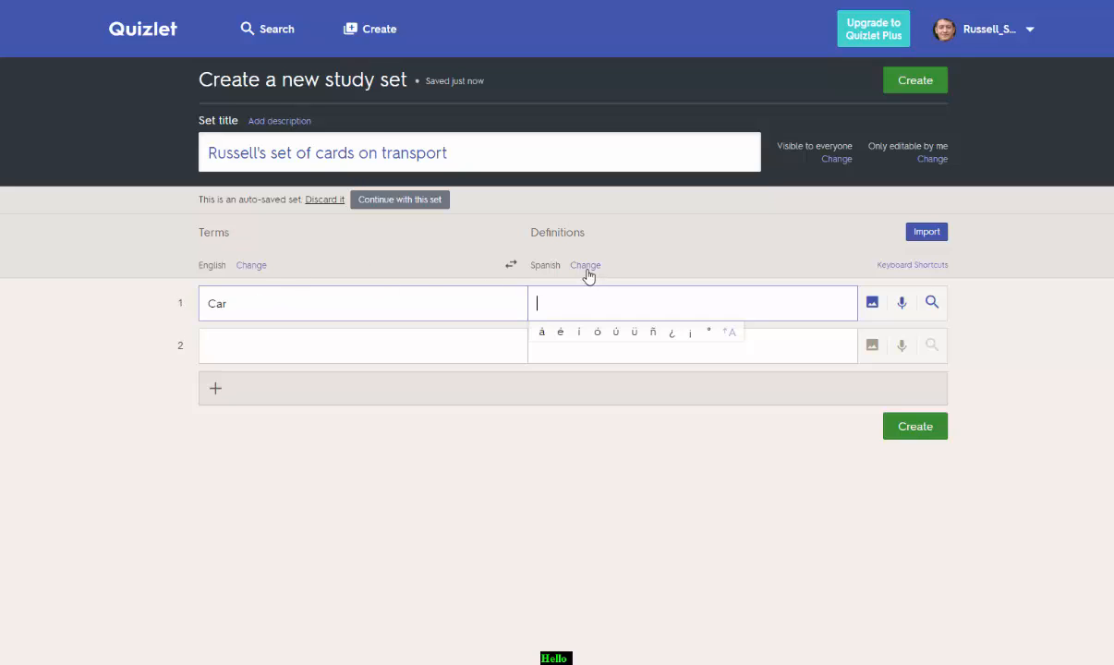
click(932, 303)
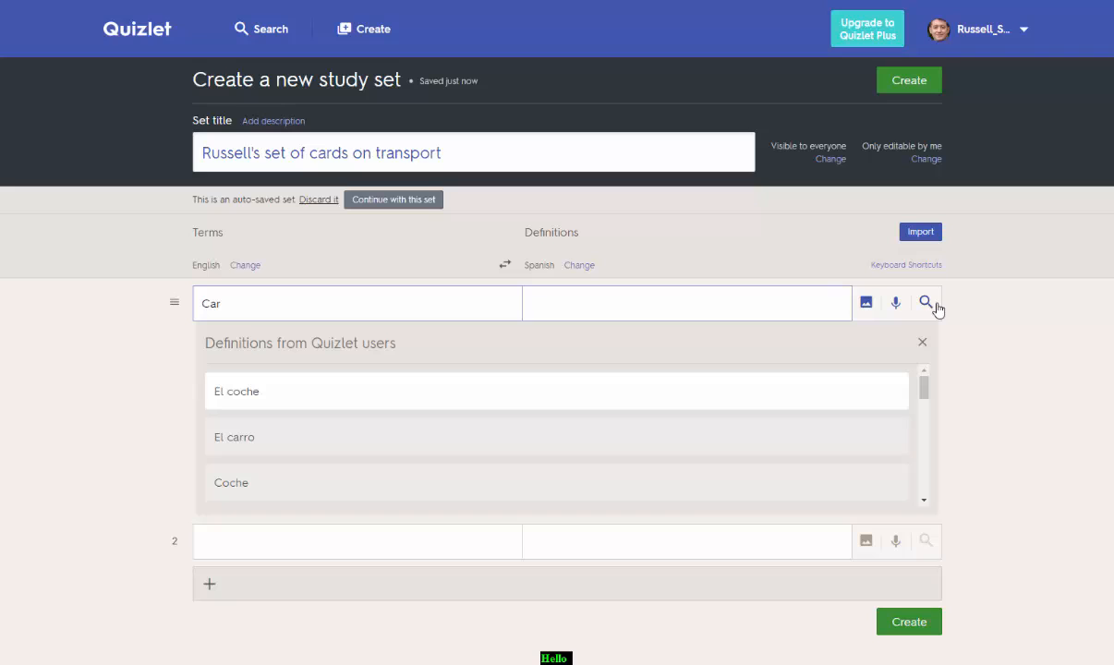
click(310, 395)
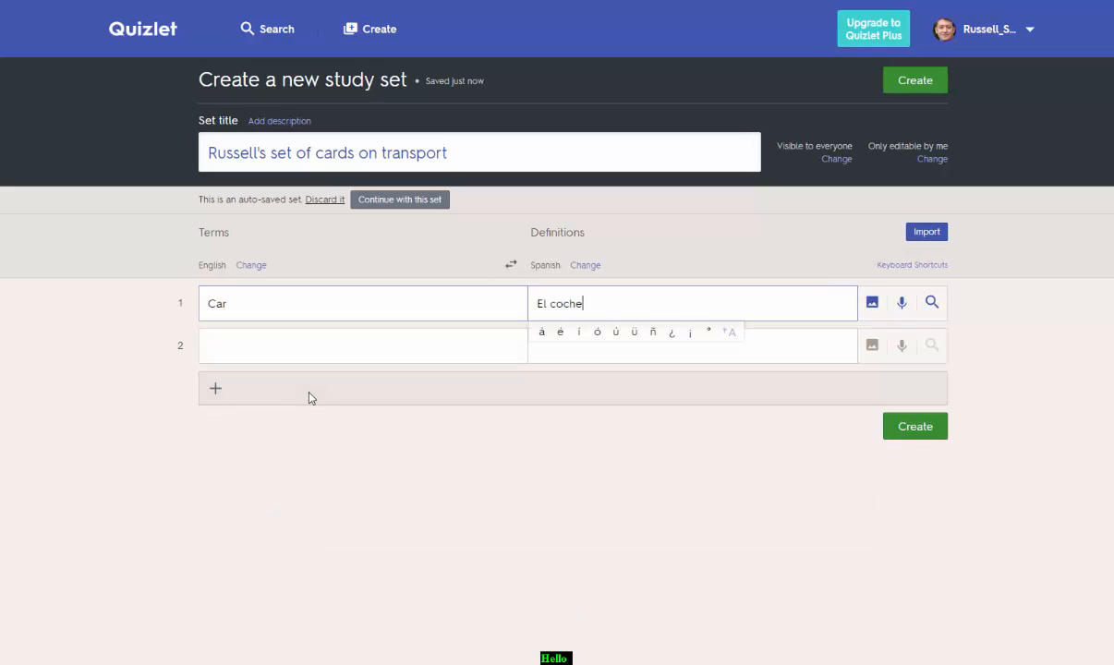
Add cards for "Lorry" and "Bus", using the suggested definitions "el camión" and "El autobús".
click(258, 342)
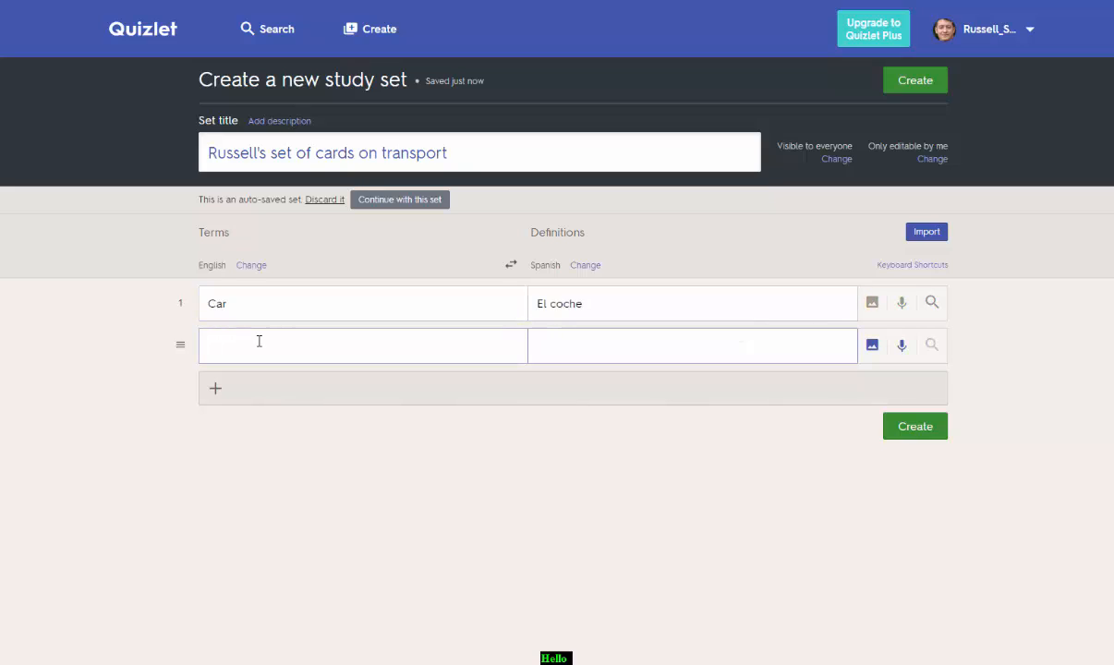
text(Lorry)
click(931, 345)
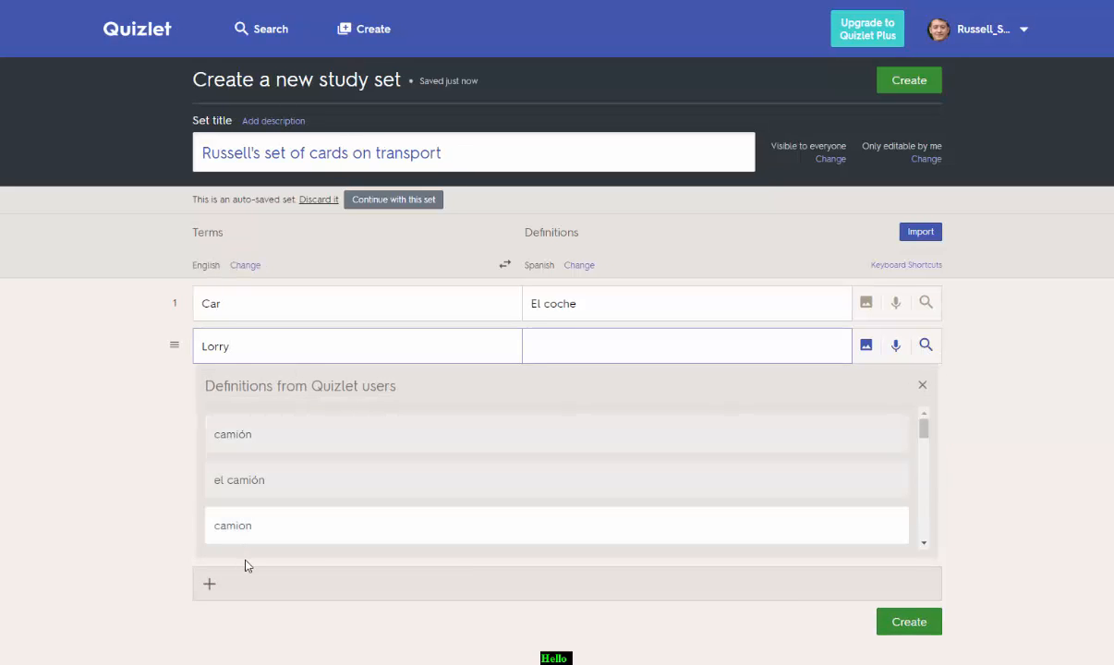
click(310, 480)
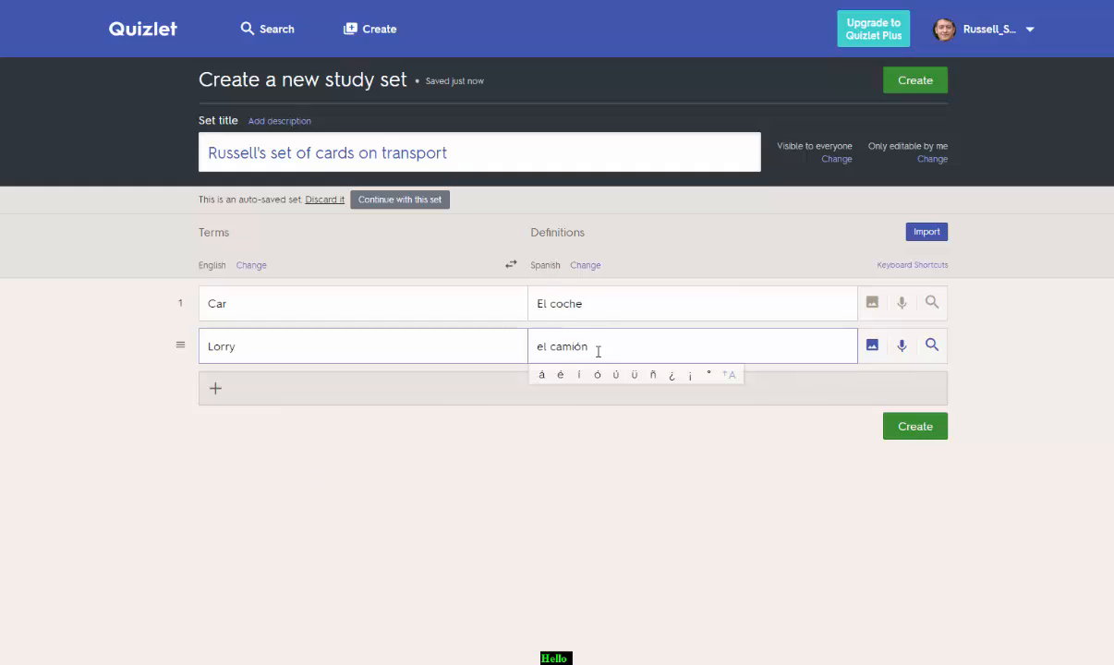
click(215, 395)
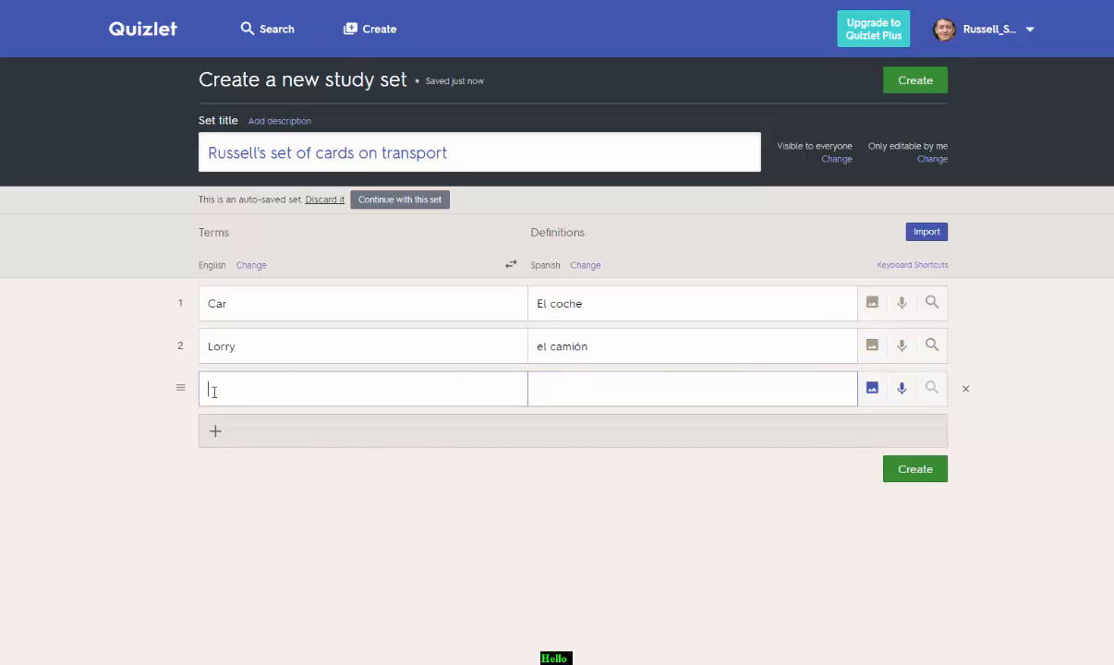
text(Bus)
click(931, 388)
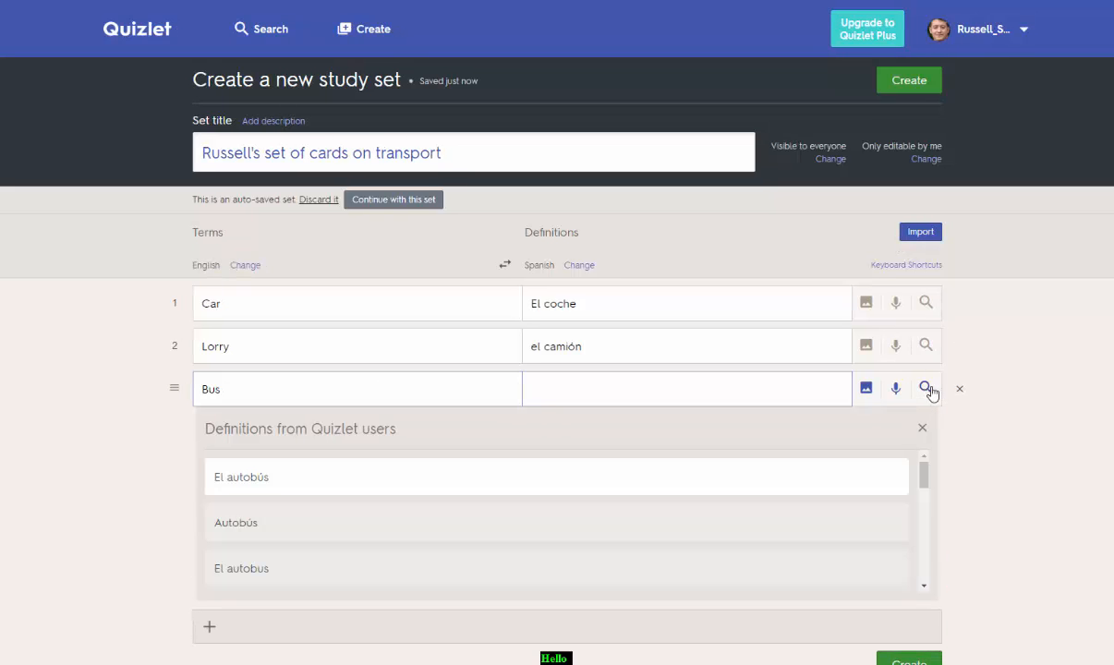
click(320, 478)
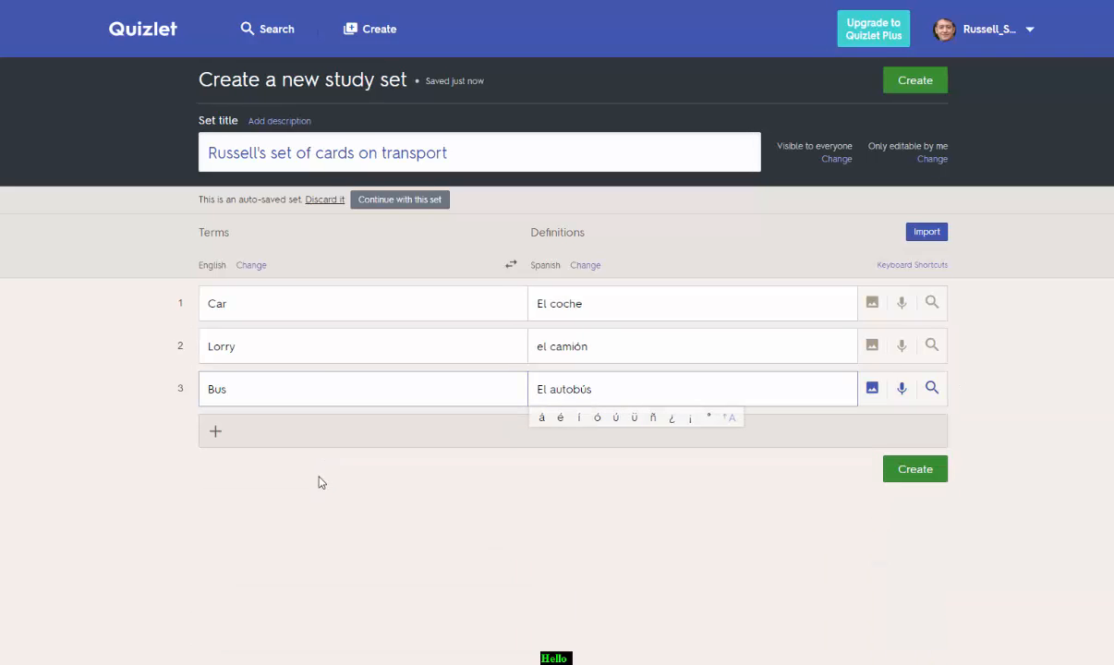
Add a silver car image to the Car card and the blue lorry image to the Lorry card.
click(596, 303)
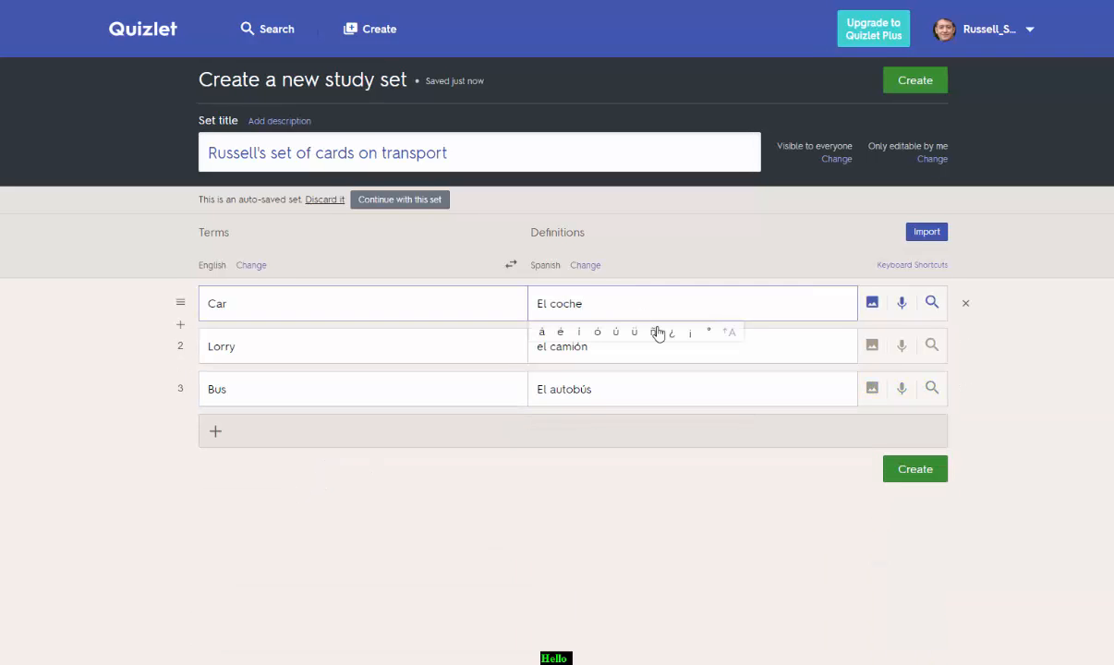
click(873, 305)
click(333, 442)
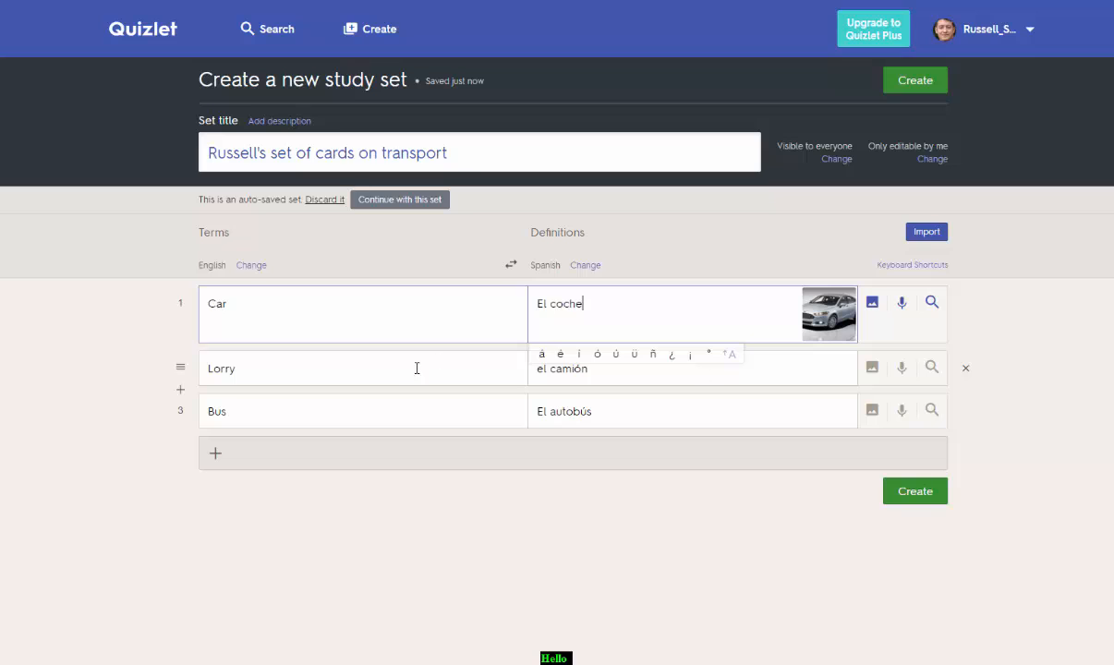
click(455, 373)
click(622, 368)
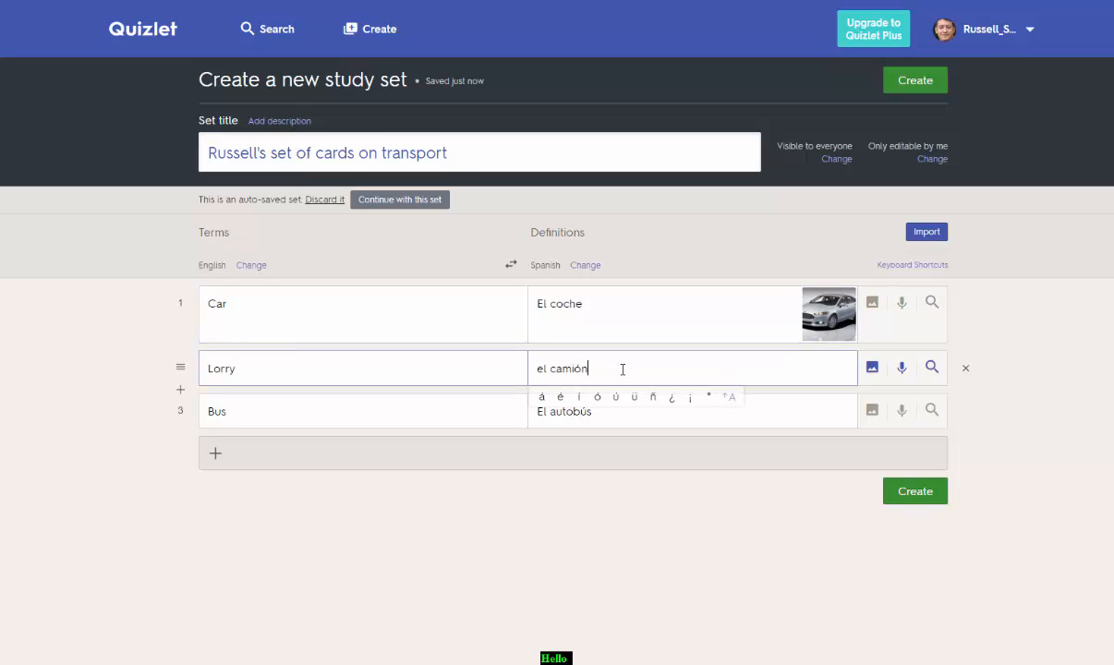
click(870, 367)
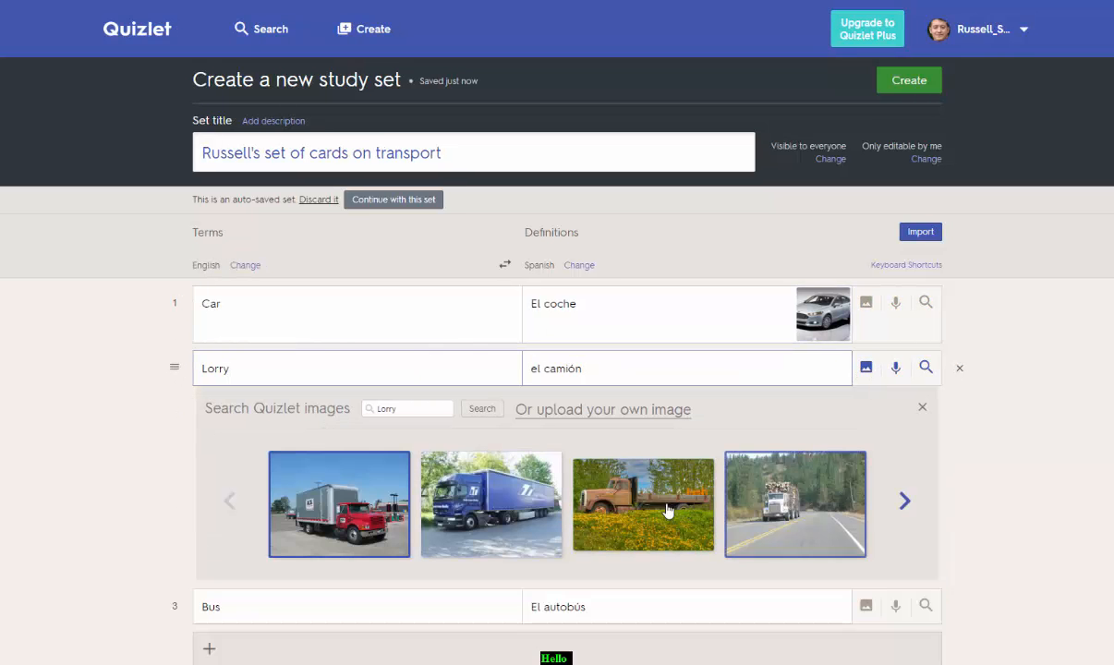
click(491, 508)
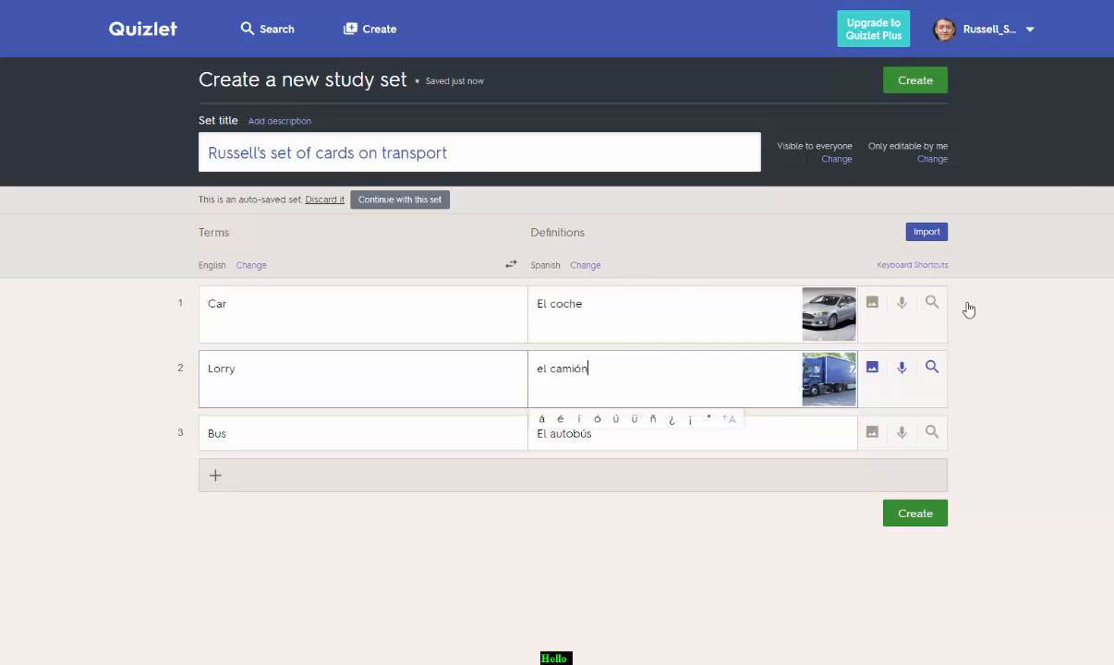
View the voice recording options for the Car card, dismiss the upgrade offer and close the options.
click(901, 305)
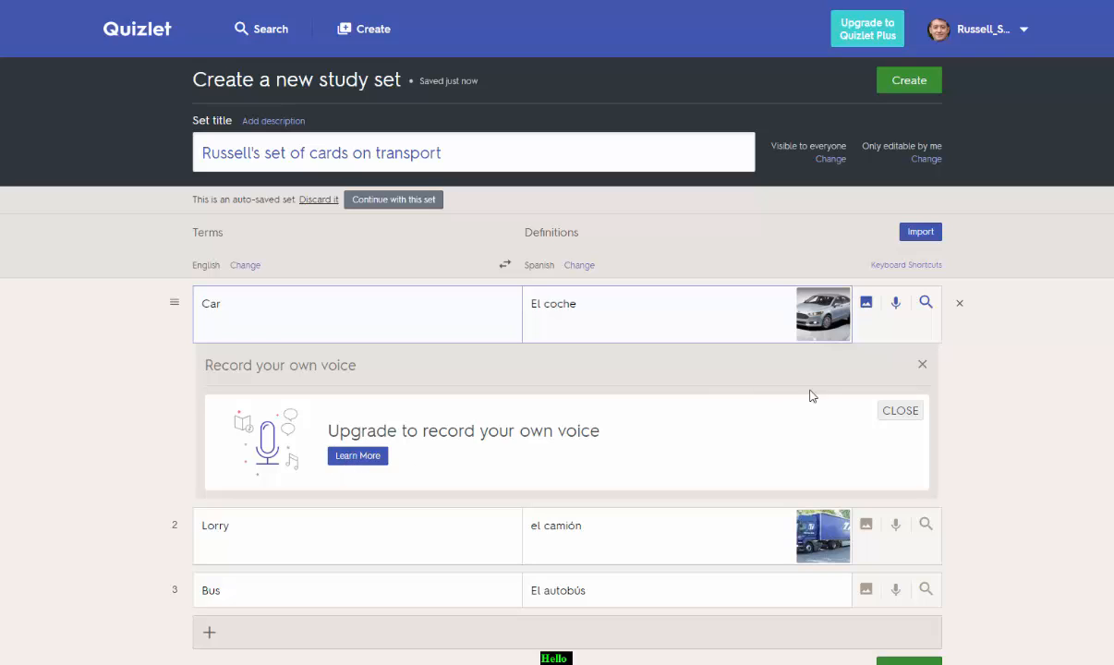
click(900, 410)
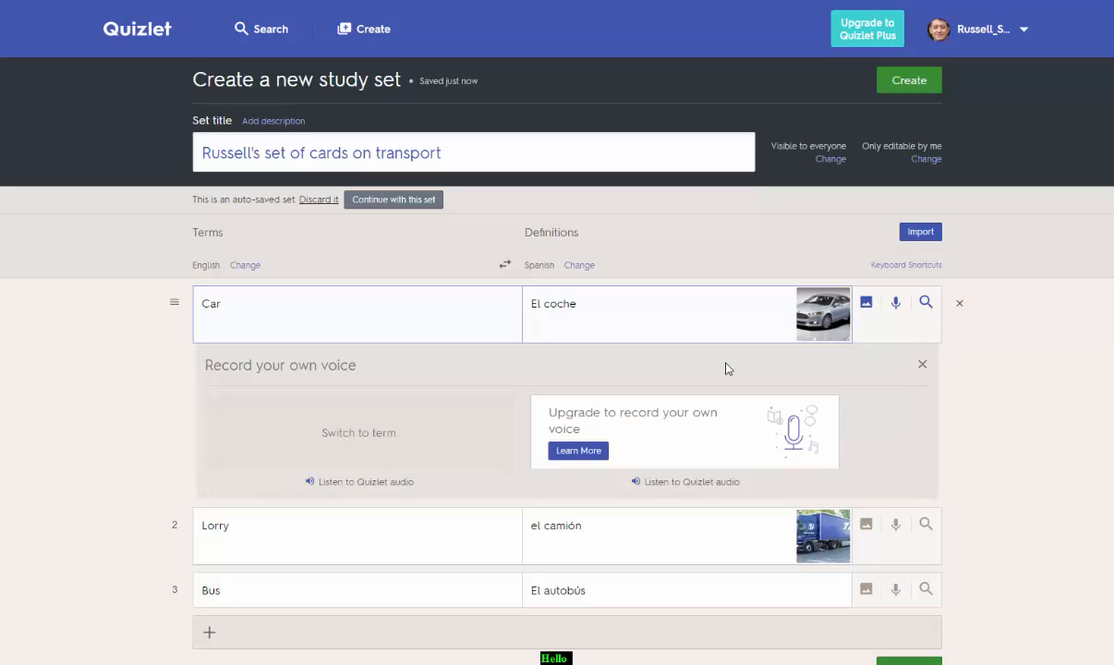
click(922, 365)
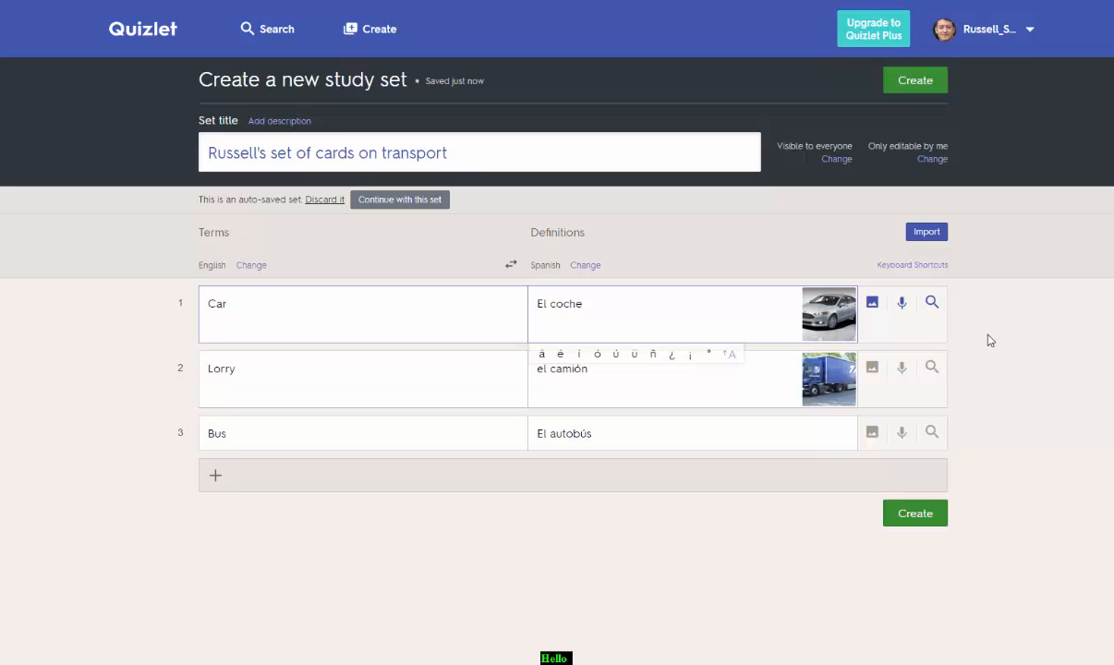
Add the red and green bus image to the Bus card and create the transport study set.
click(872, 433)
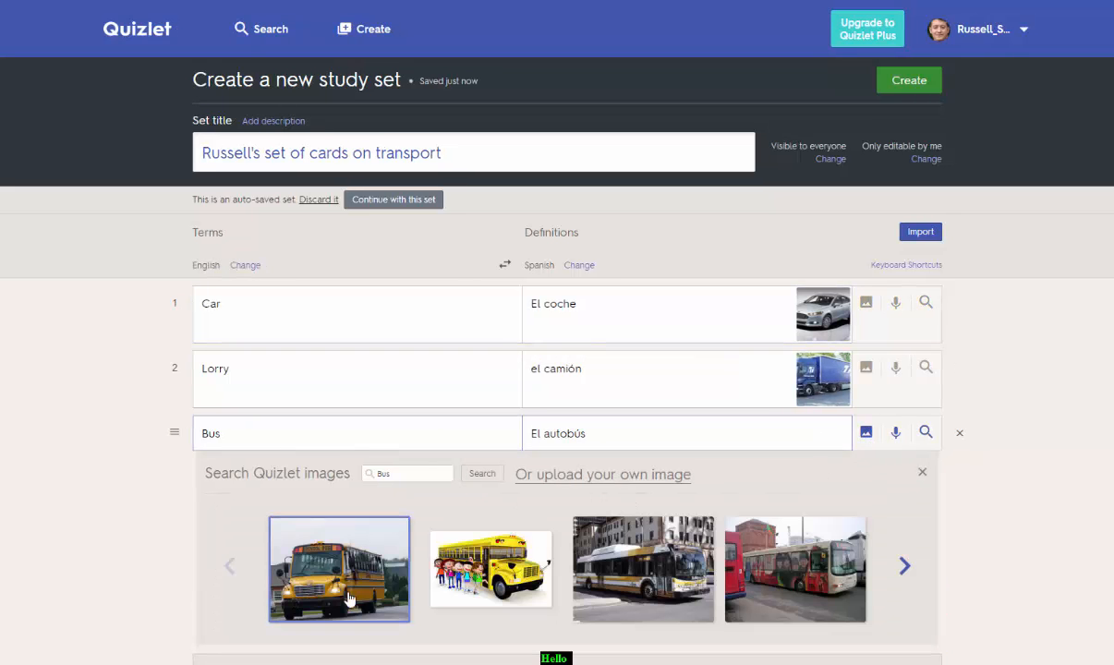
click(797, 571)
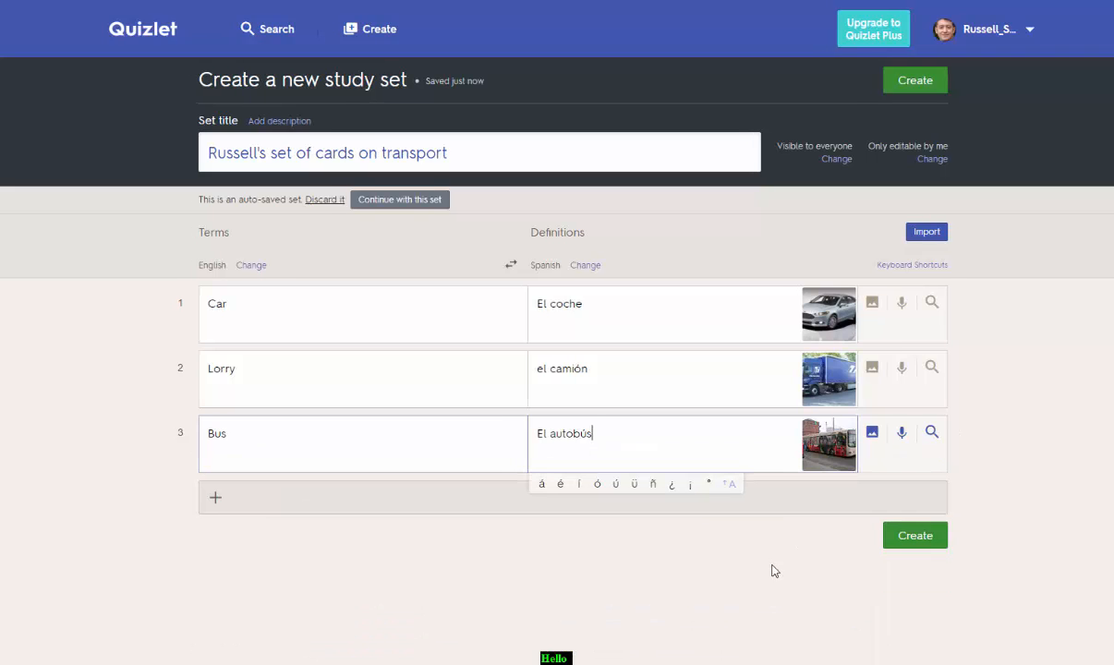
click(919, 539)
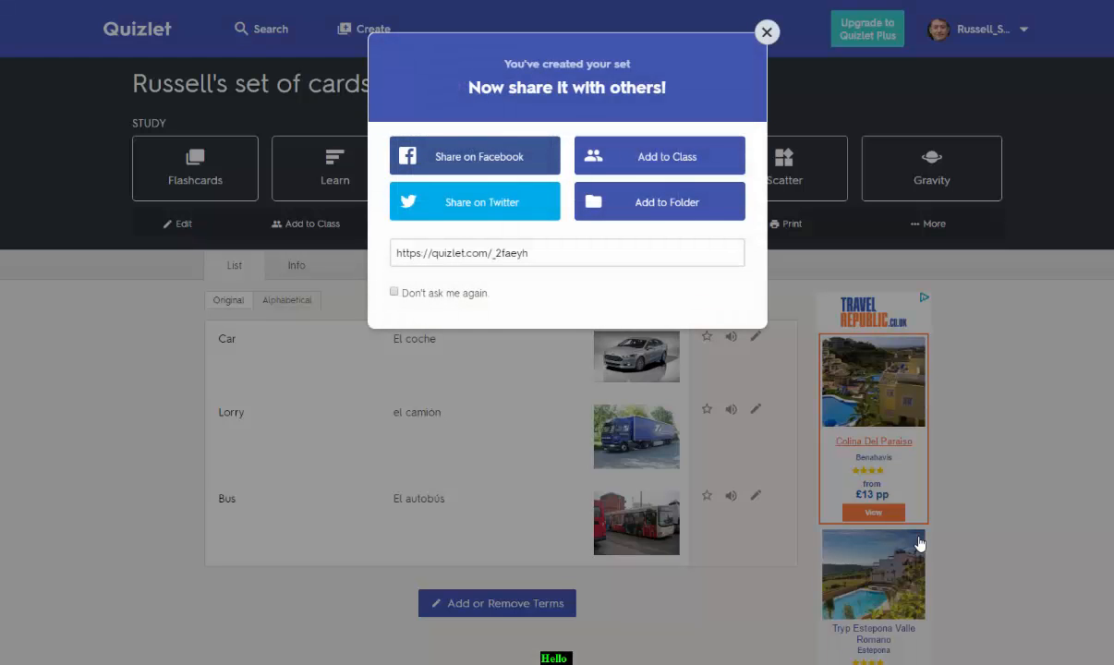
Add the new transport set to the fourth and first listed classes and close the class list.
click(613, 152)
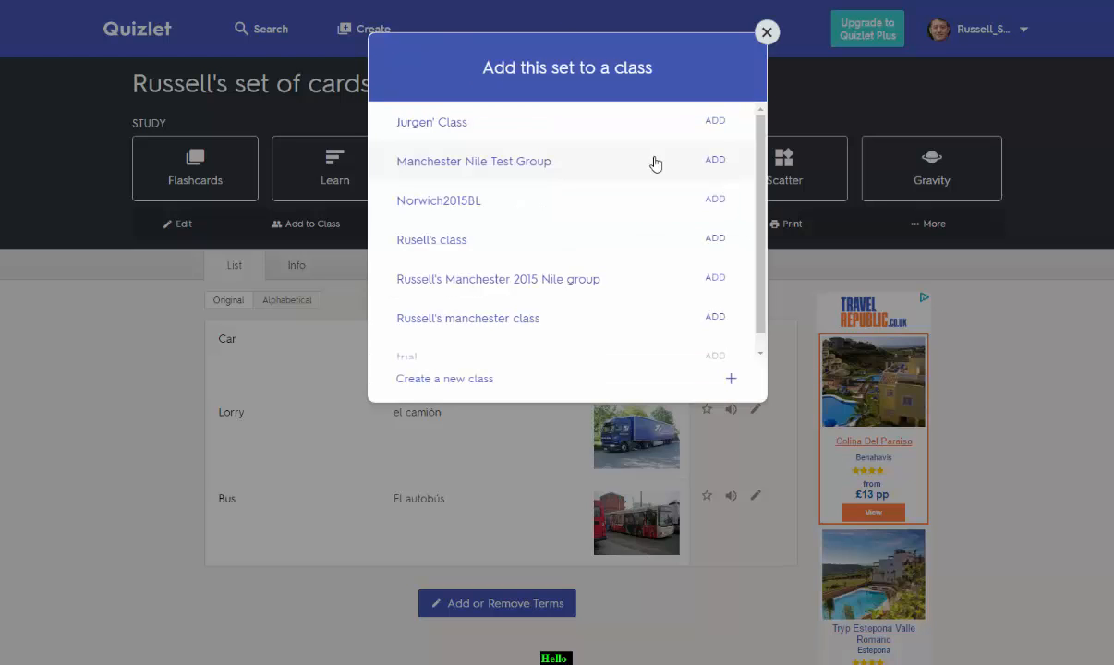
click(440, 242)
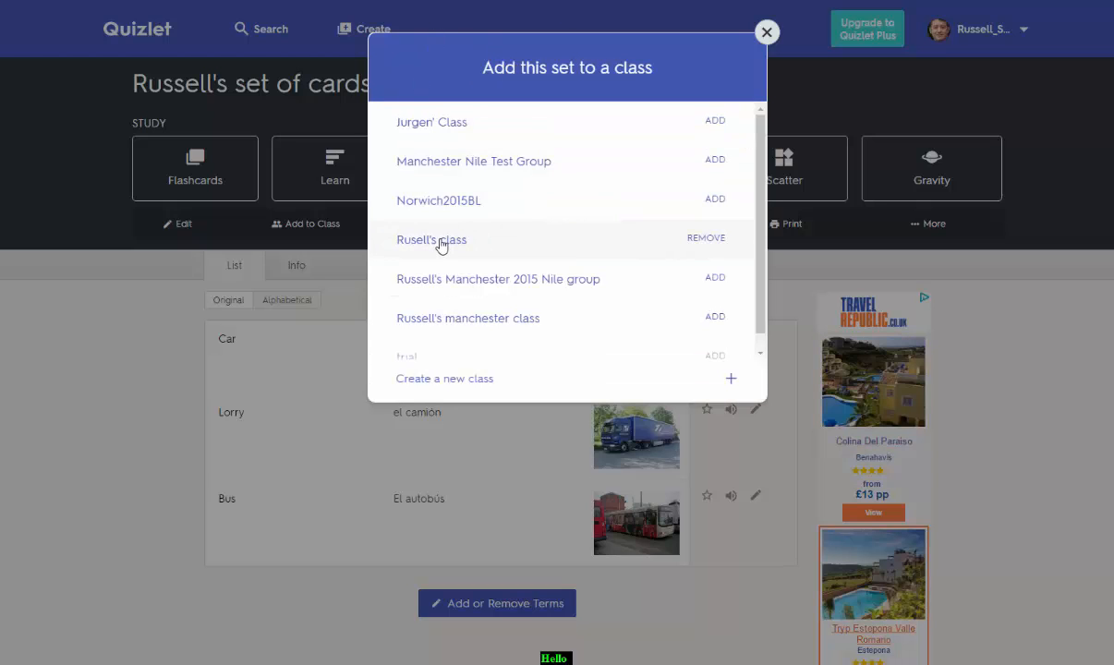
click(421, 123)
click(766, 31)
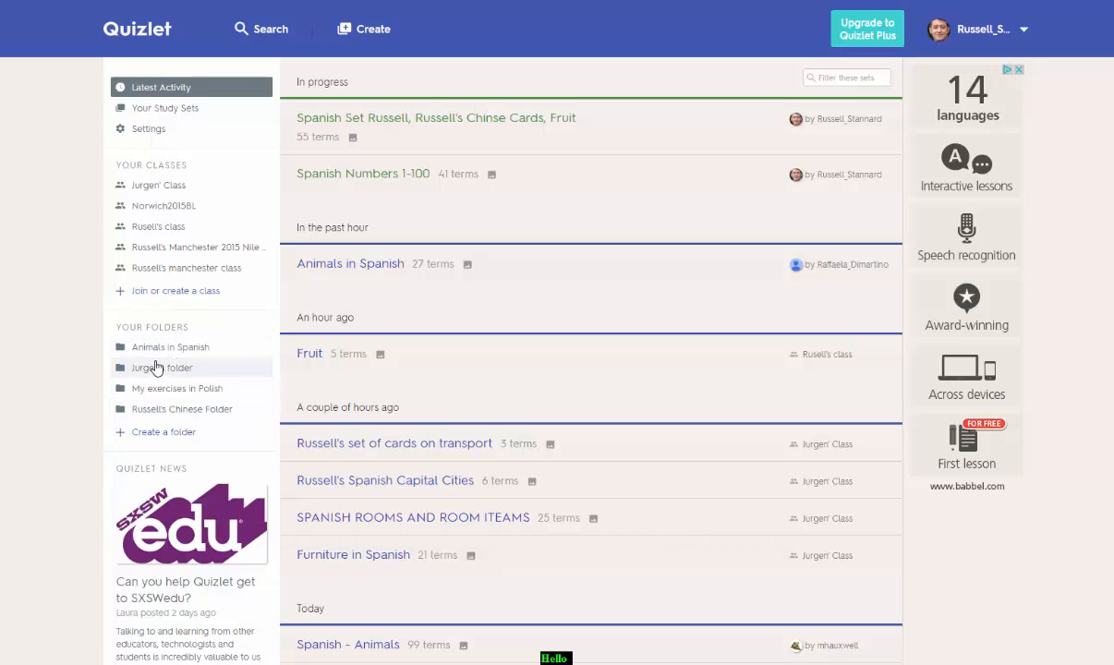
Create a new folder named "Furniture in Spanish" without a description.
click(141, 430)
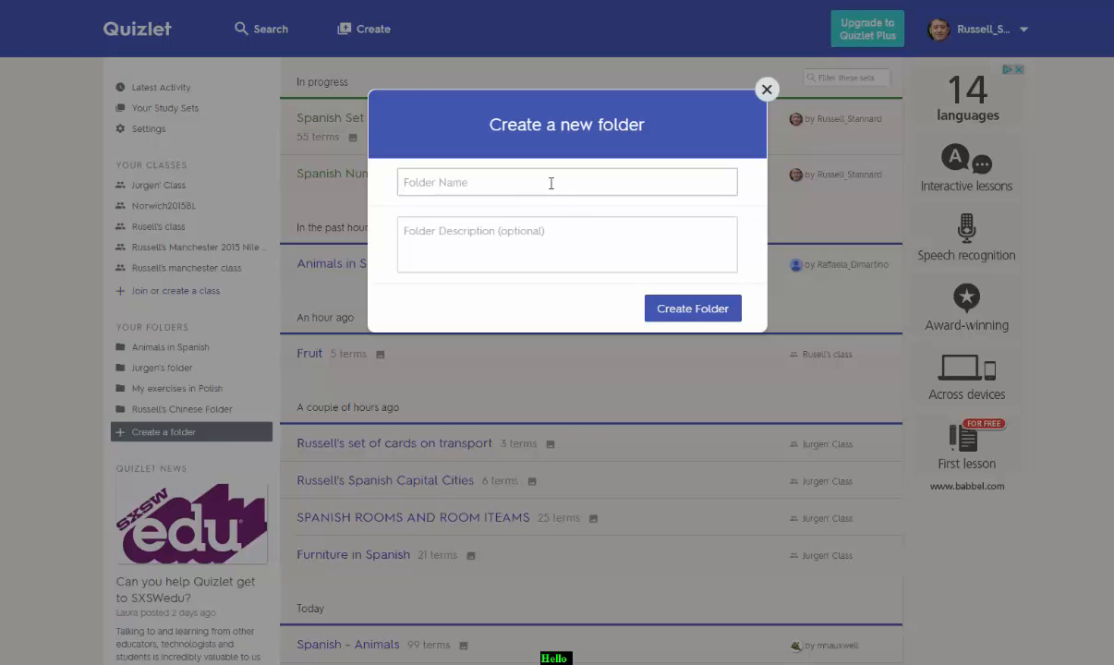
click(550, 183)
text(Furnitue in)
key(BackSpace)
key(BackSpace)
key(BackSpace)
key(BackSpace)
text(re in Spanish)
click(572, 232)
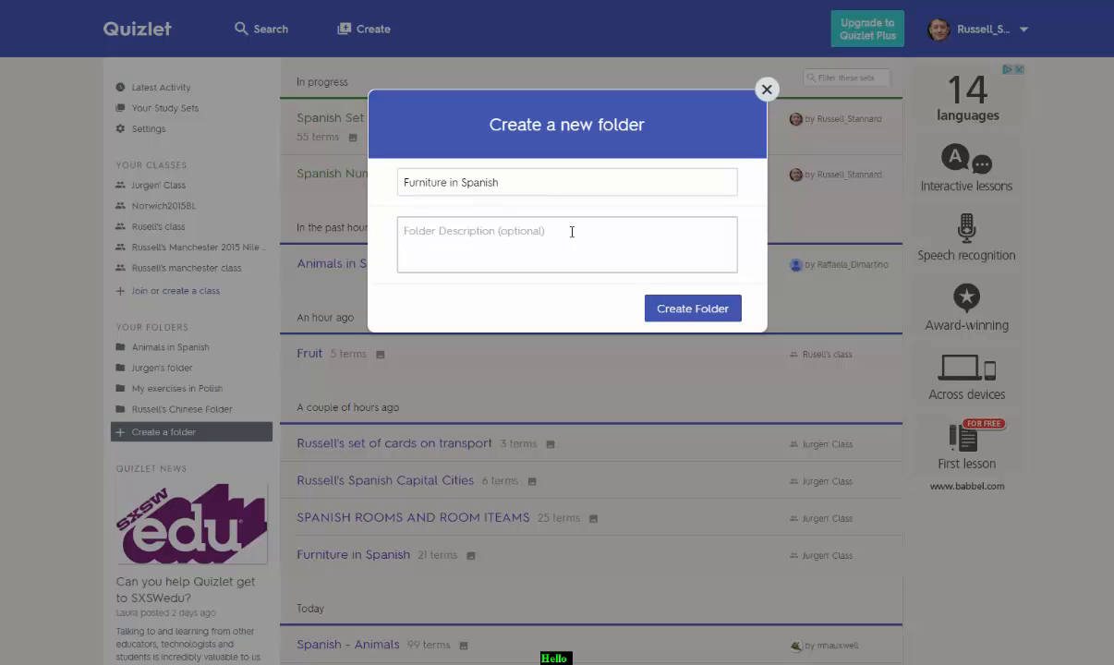
click(692, 316)
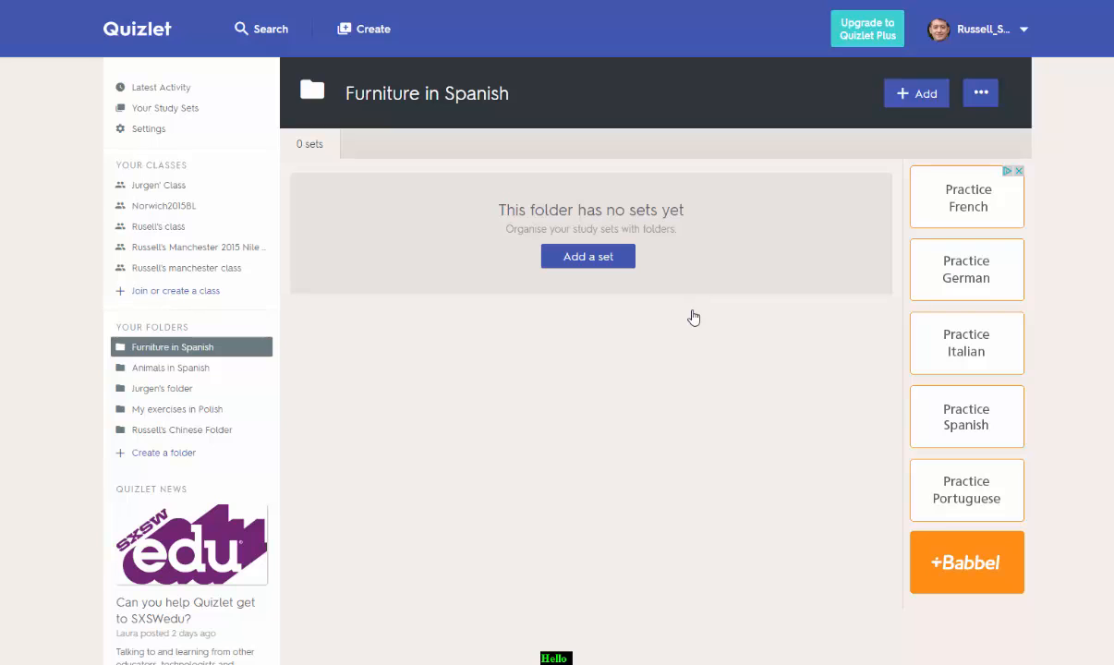
Browse your own, class and studied sets available for the new folder, and close the list without adding any.
click(557, 242)
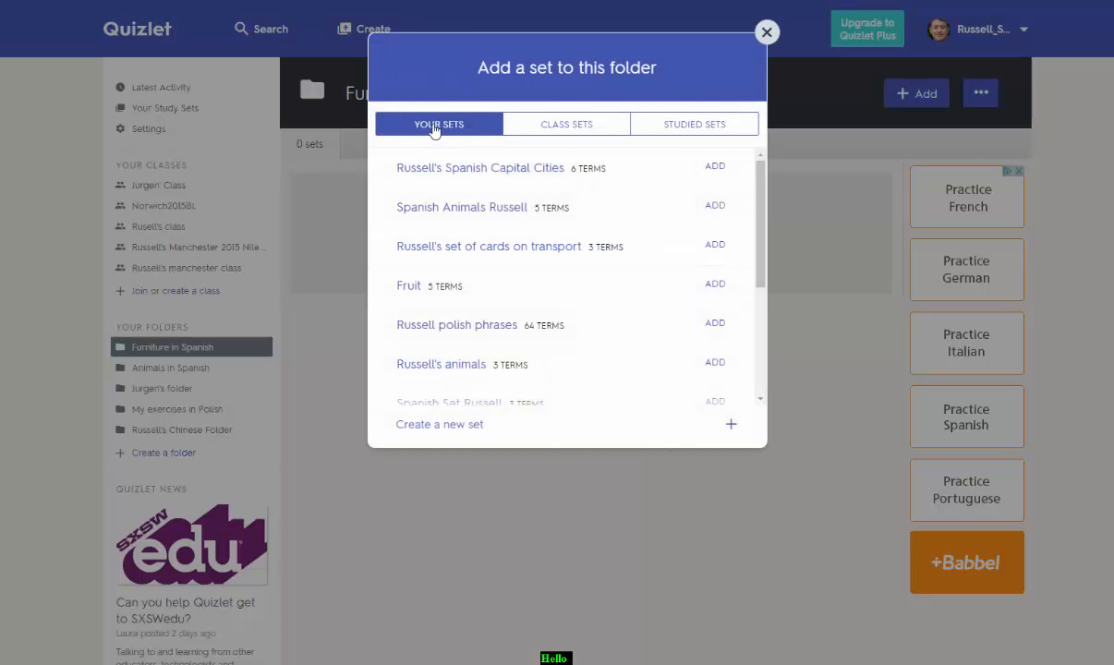
click(543, 123)
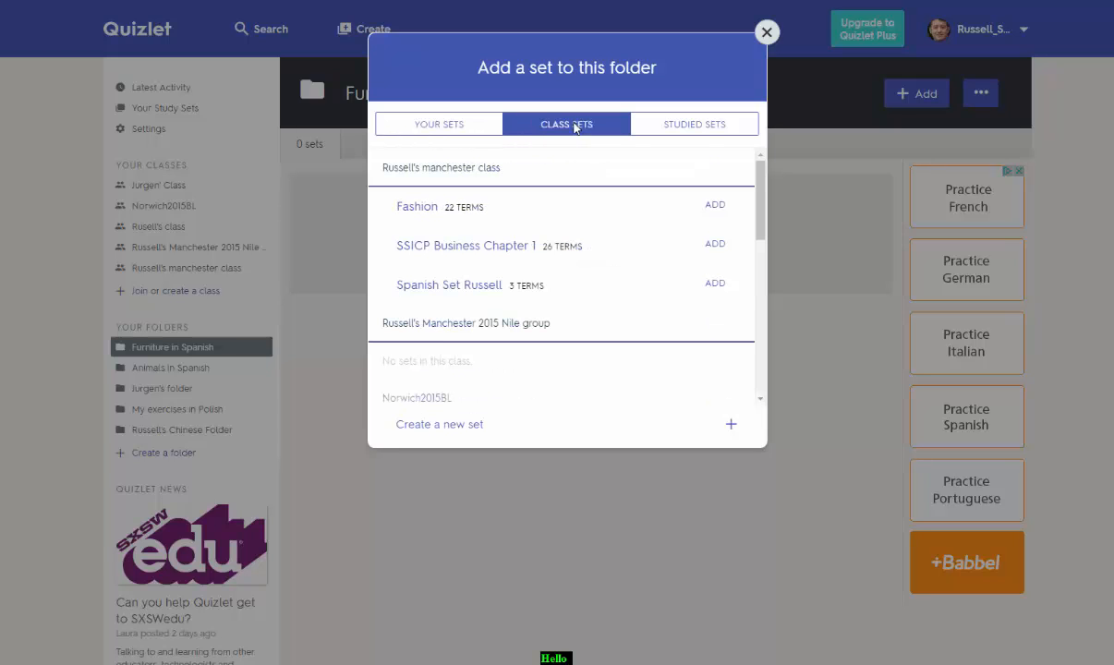
click(699, 126)
drag(760, 196, 777, 165)
click(766, 32)
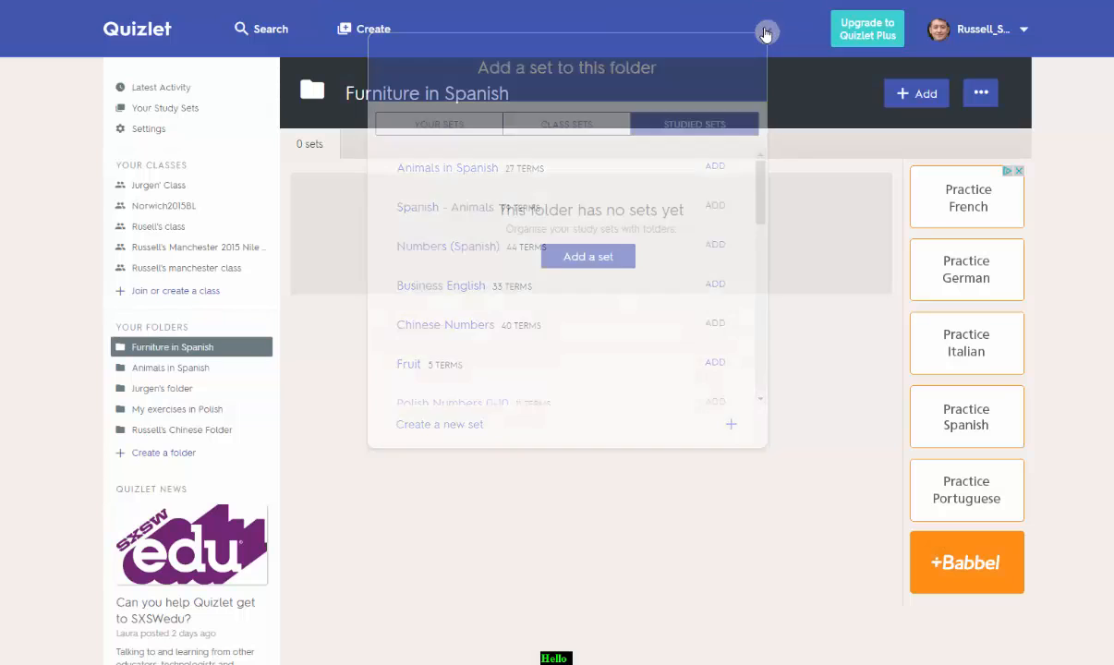
Search for "Furniture in Spanish" and open the 28-term set titled Furniture-Spanish.
click(268, 31)
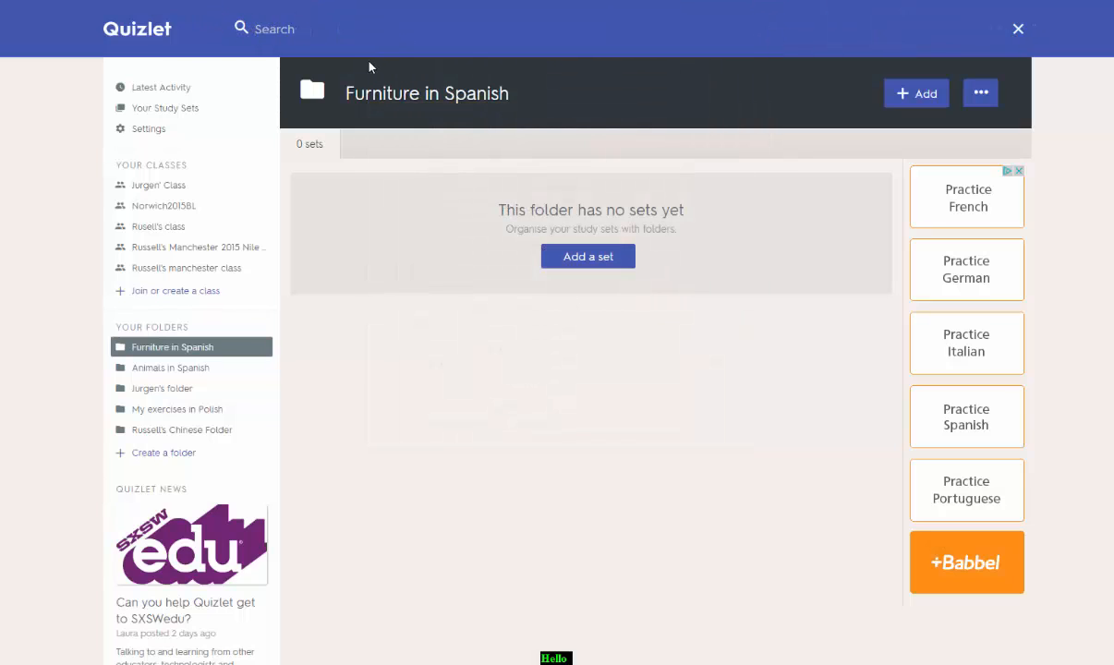
text(Furnituere in Spanish)
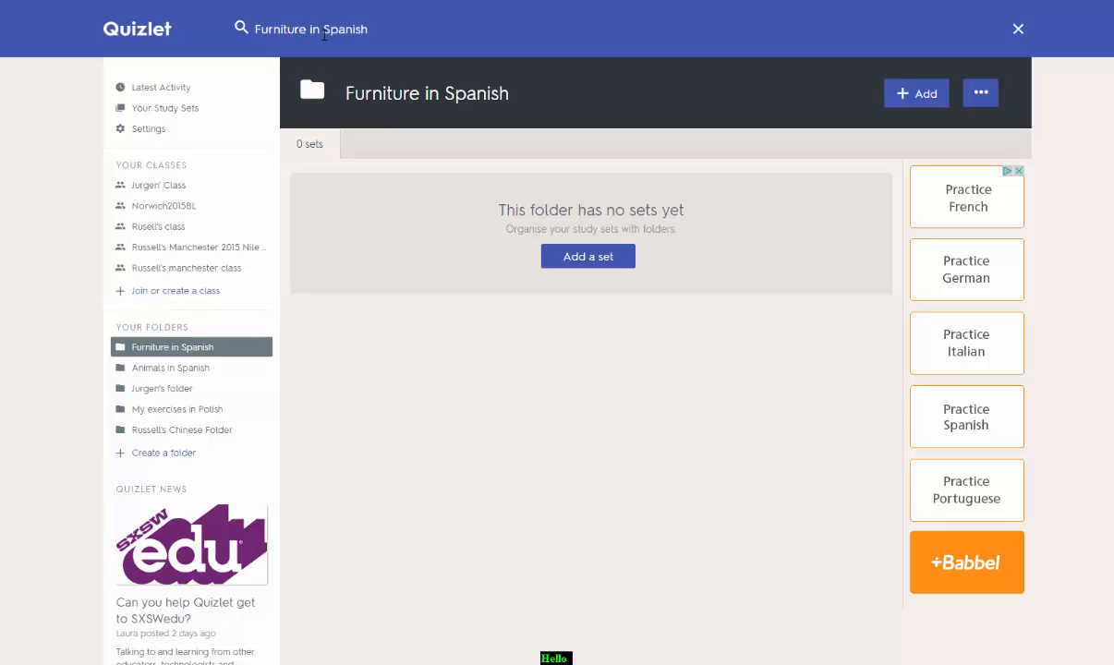
key(Return)
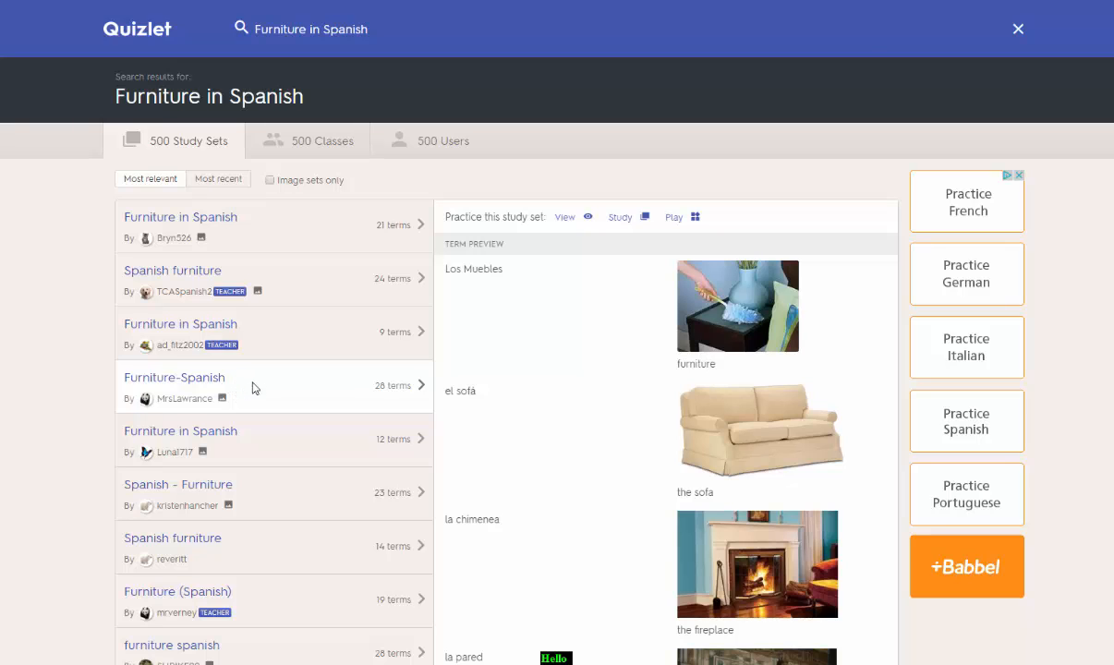
click(254, 387)
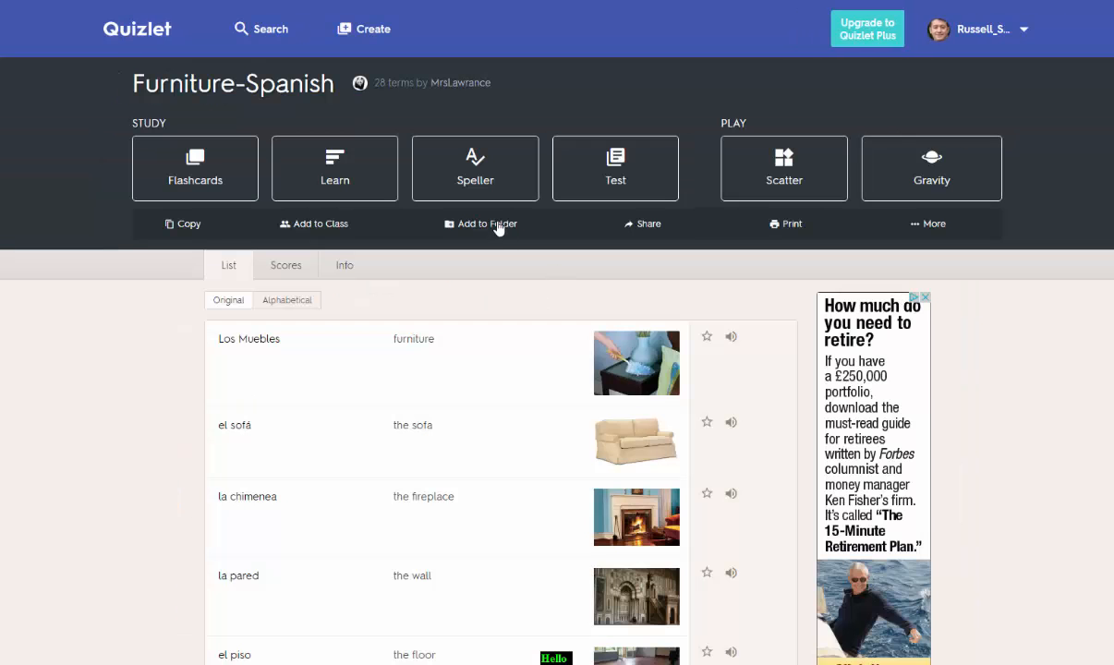
Add the Furniture-Spanish set to the "Furniture in Spanish" folder and close the folder list.
click(501, 228)
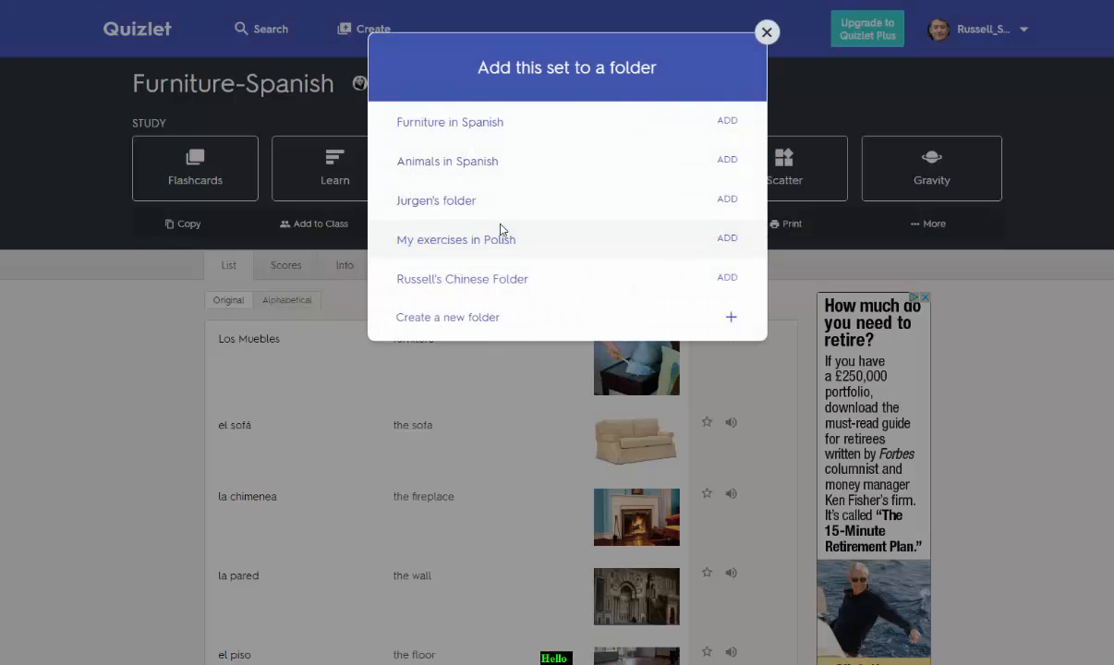
click(728, 123)
click(767, 33)
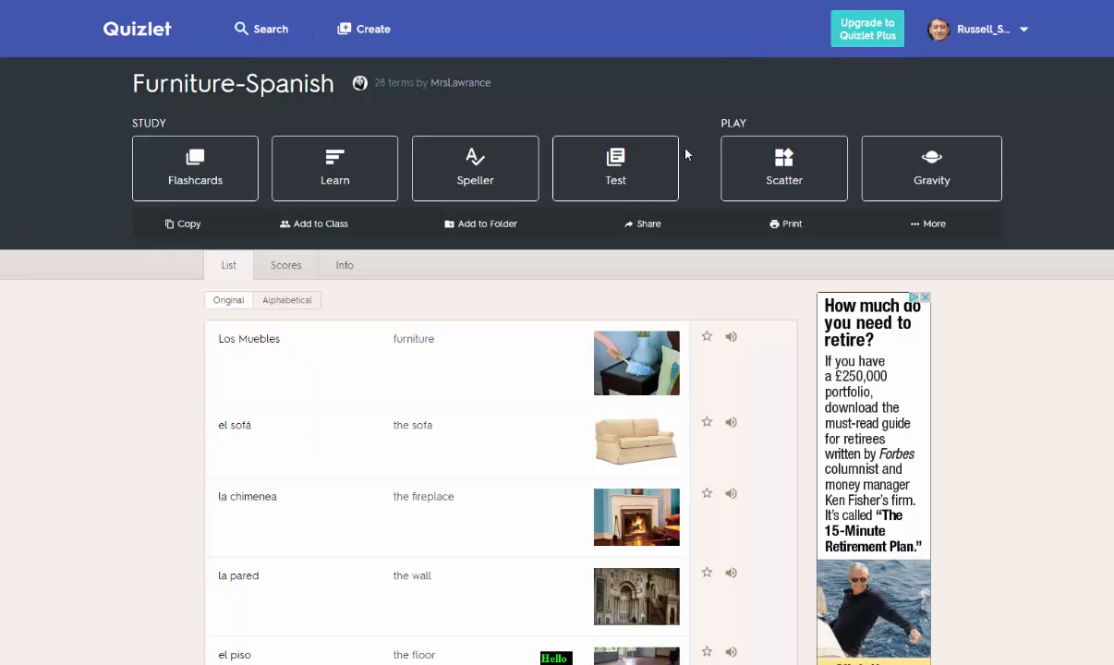
Open the "Furniture in Spanish" folder, browse your own and studied sets available for it, and close the list without adding any.
click(155, 31)
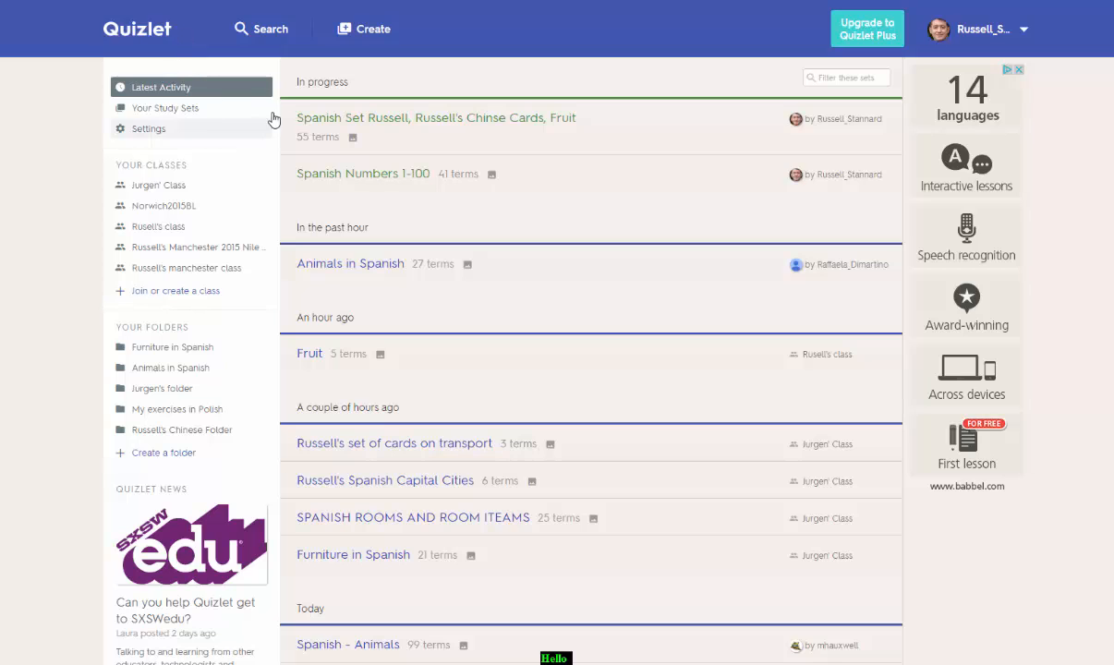
click(172, 349)
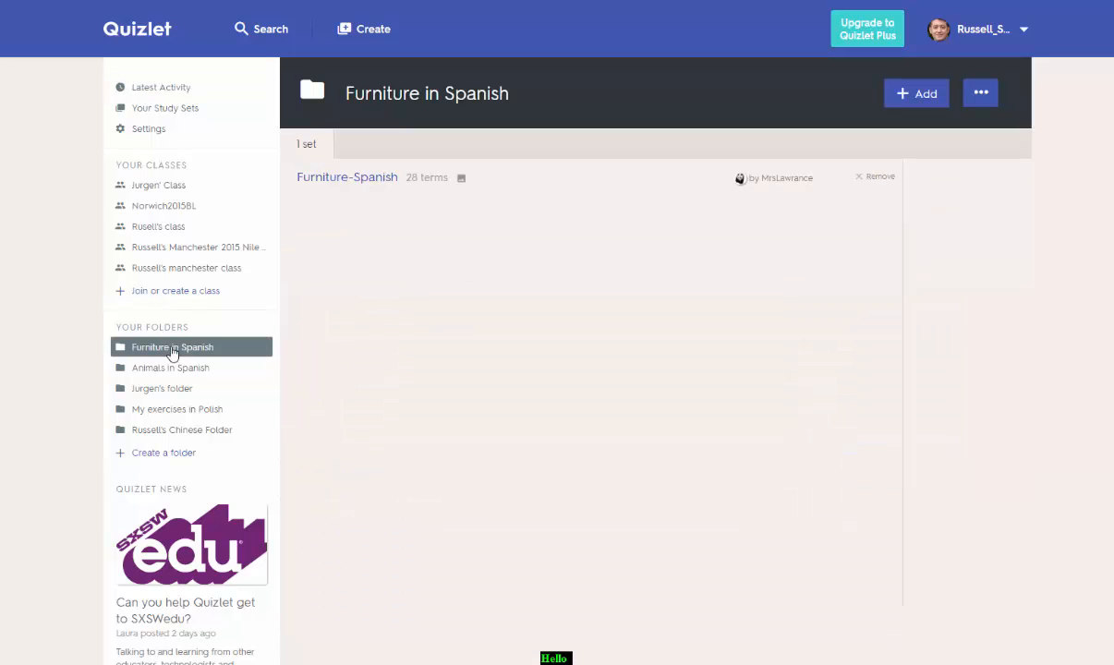
click(922, 96)
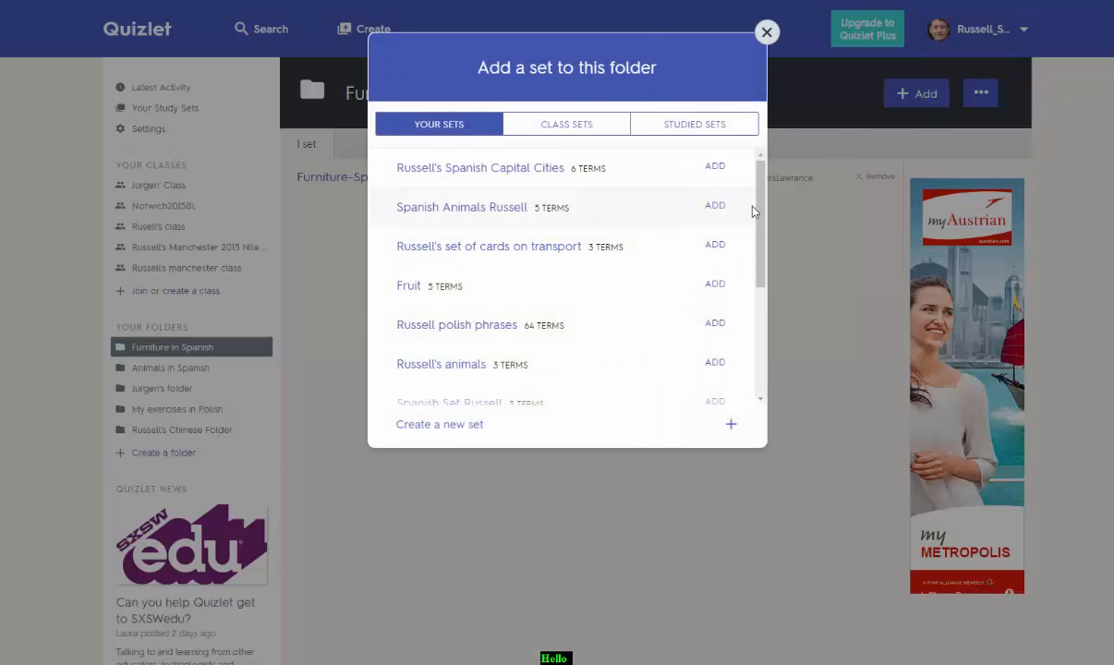
mouse_move(759, 217)
mouse_down()
mouse_move(754, 272)
mouse_move(757, 197)
mouse_move(750, 229)
mouse_up()
click(702, 127)
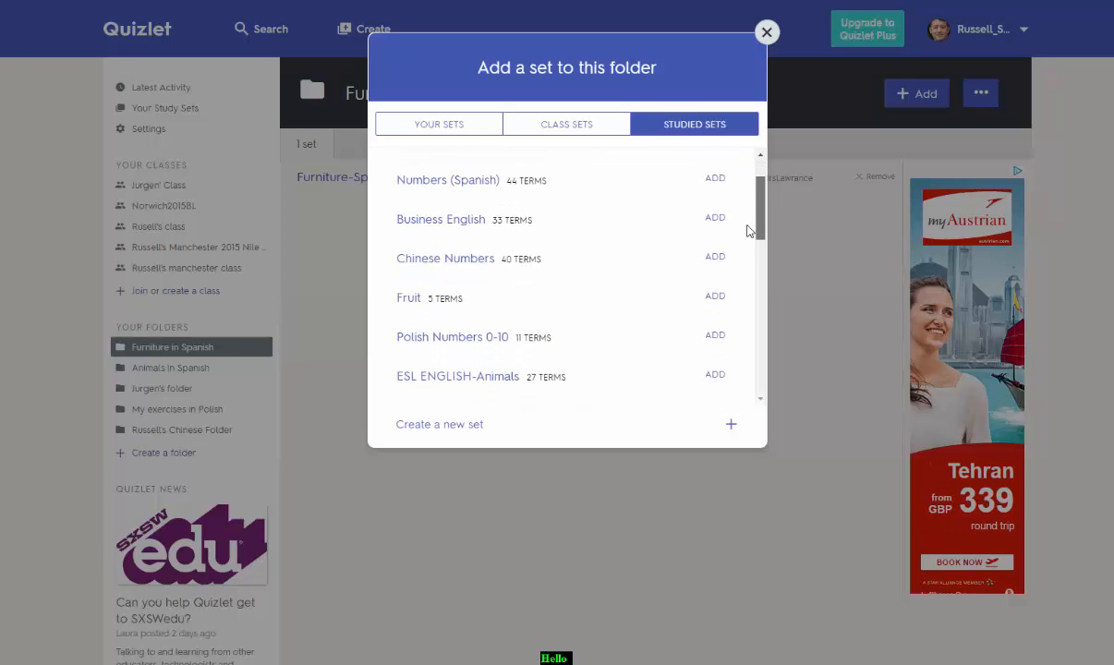
click(767, 33)
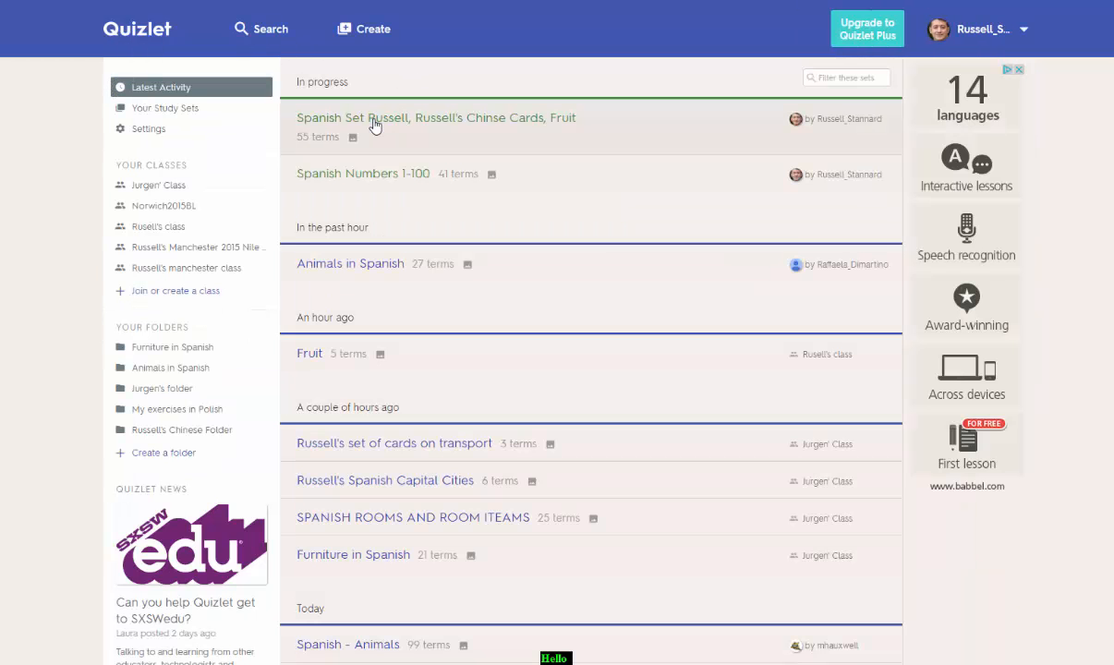
Search again for "Furniture in Spanish" and open the 12-term set of that name.
click(259, 29)
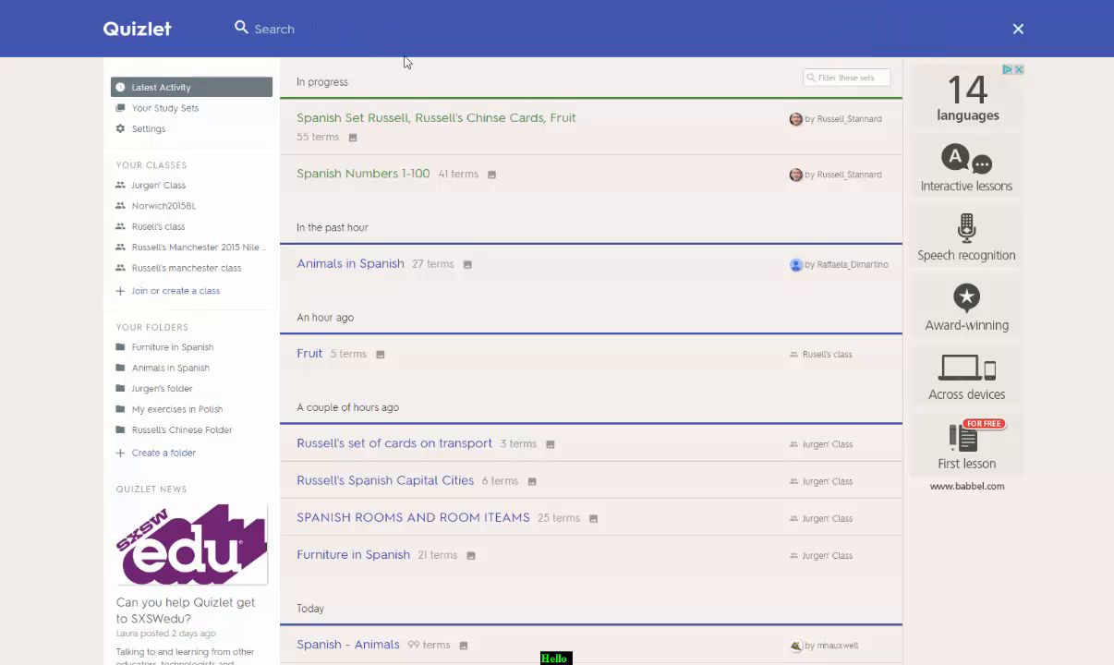
text(Furniture in Spanish)
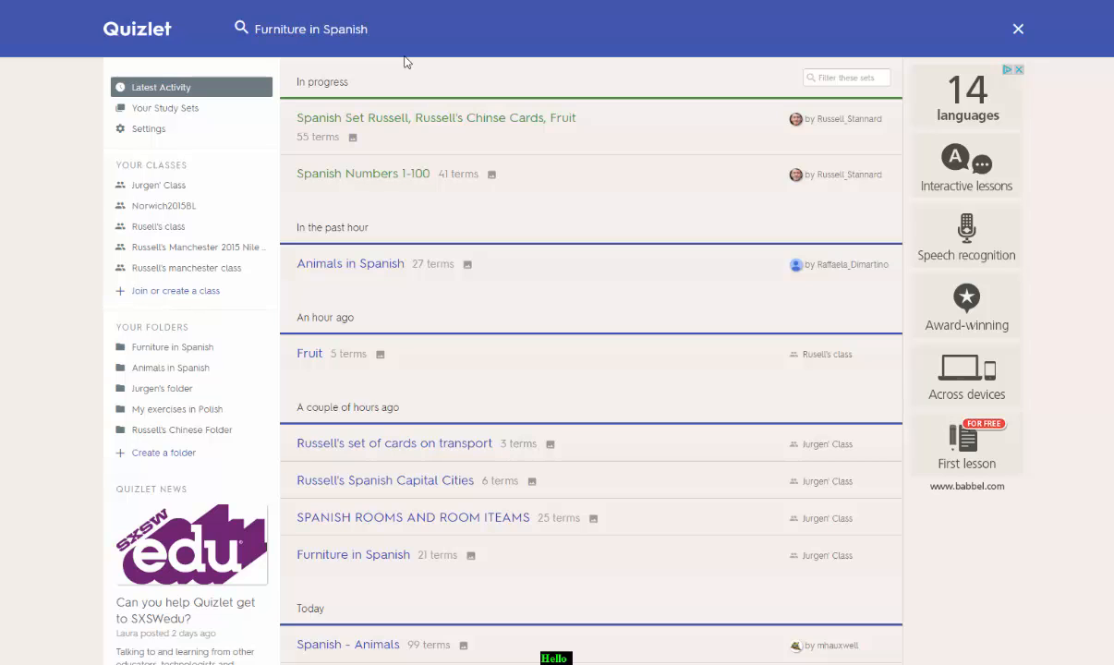
key(Return)
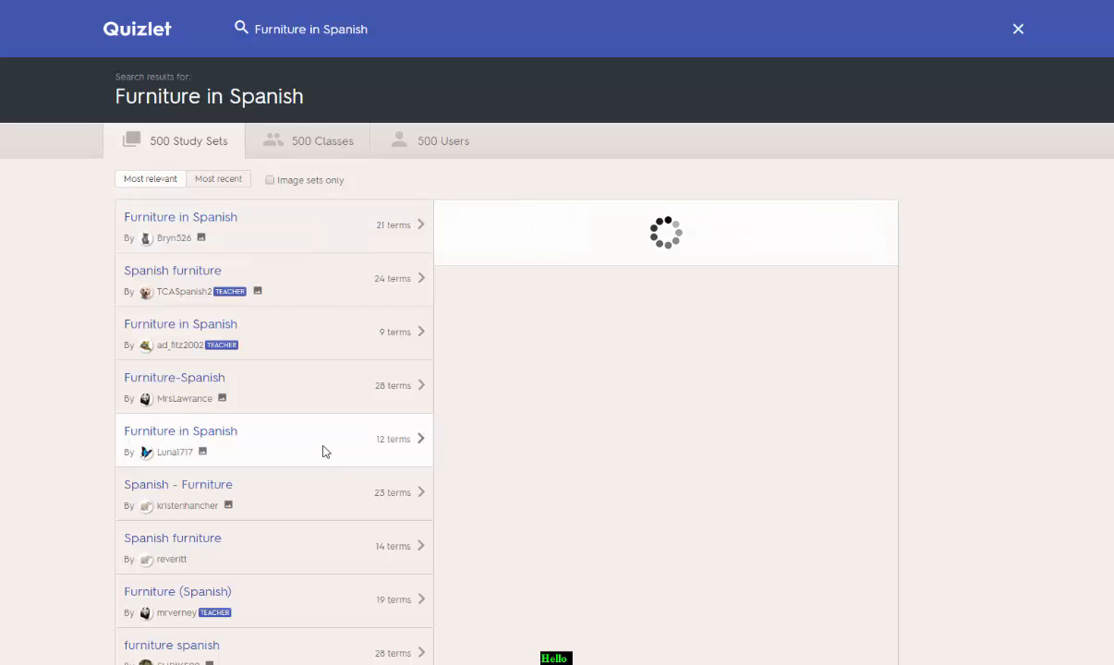
mouse_move(323, 452)
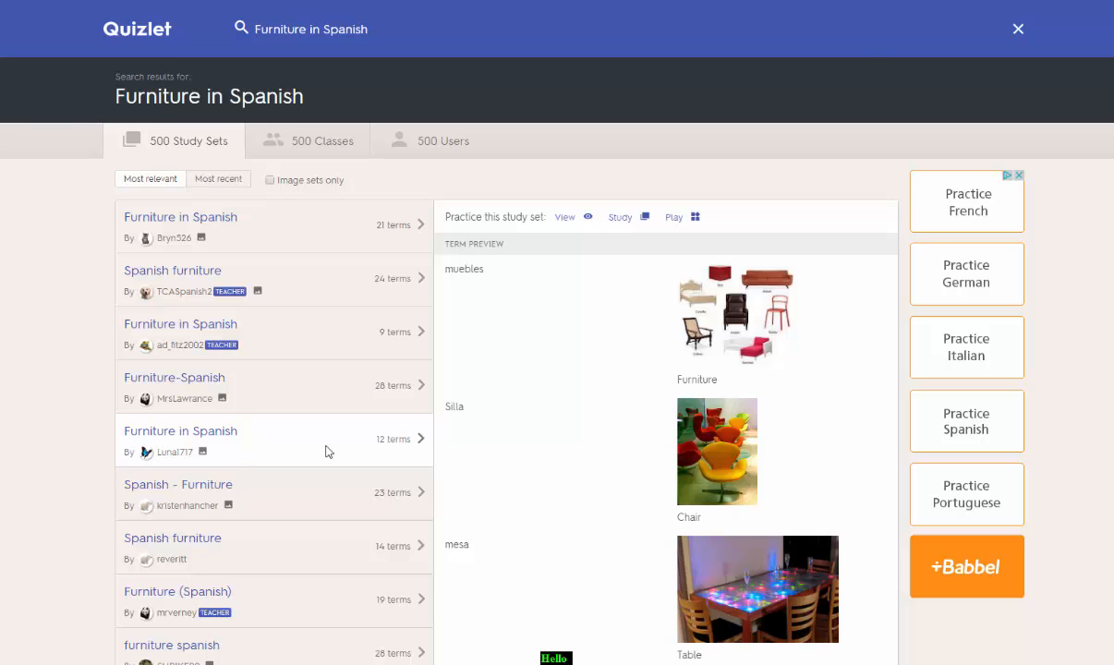
click(325, 450)
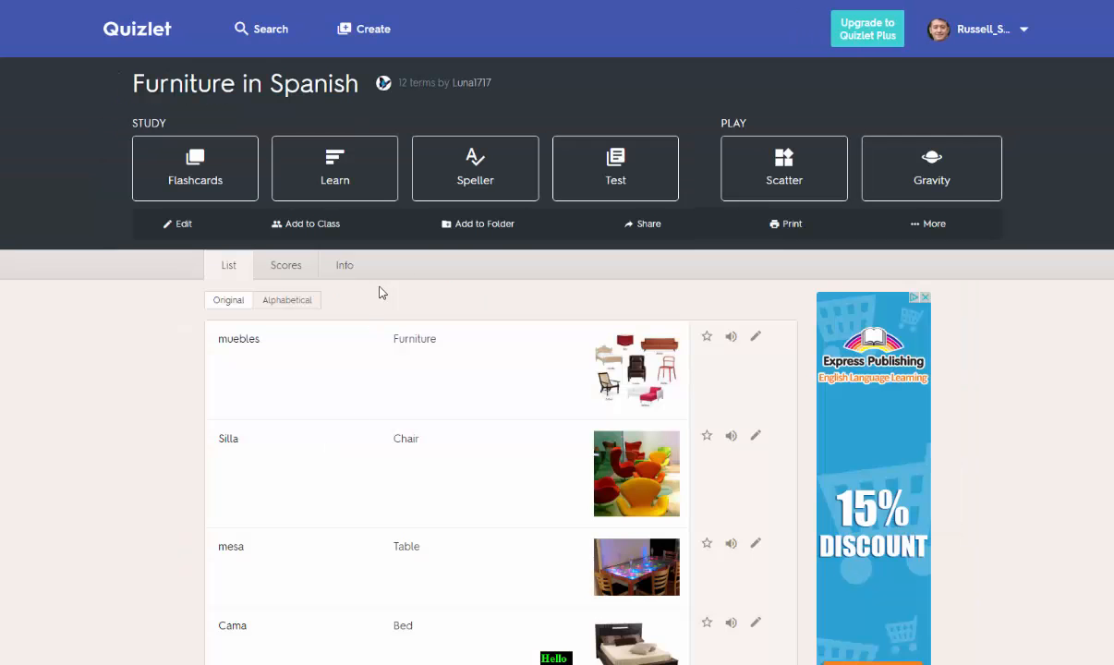
Add the 12-term Furniture in Spanish set to the "Furniture in Spanish" folder and close the folder list.
click(495, 224)
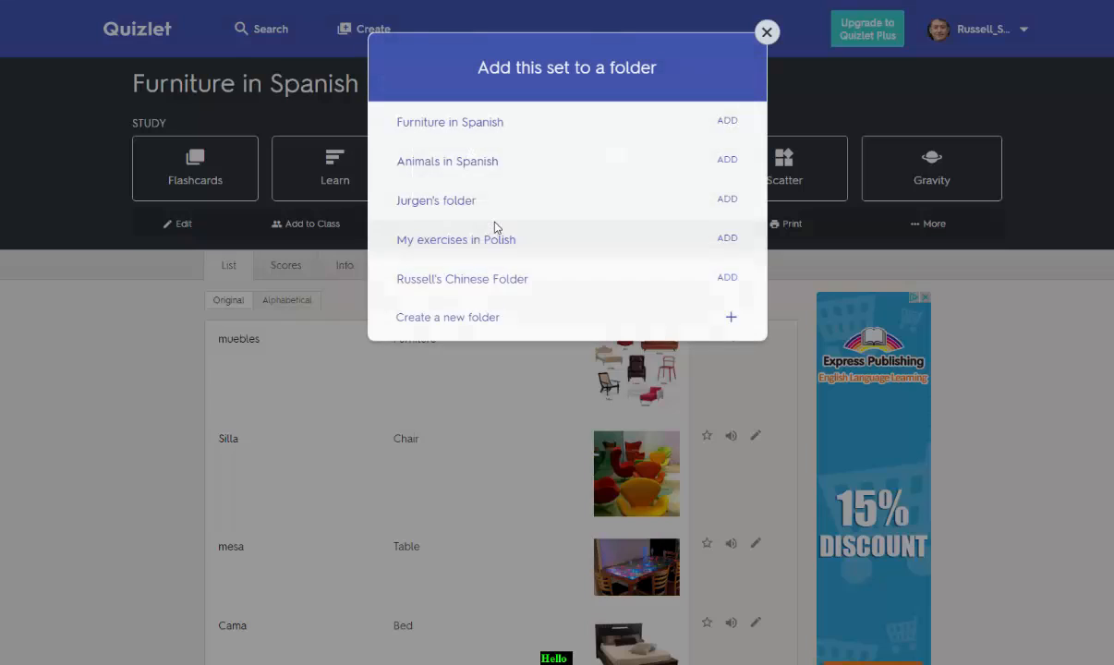
click(491, 119)
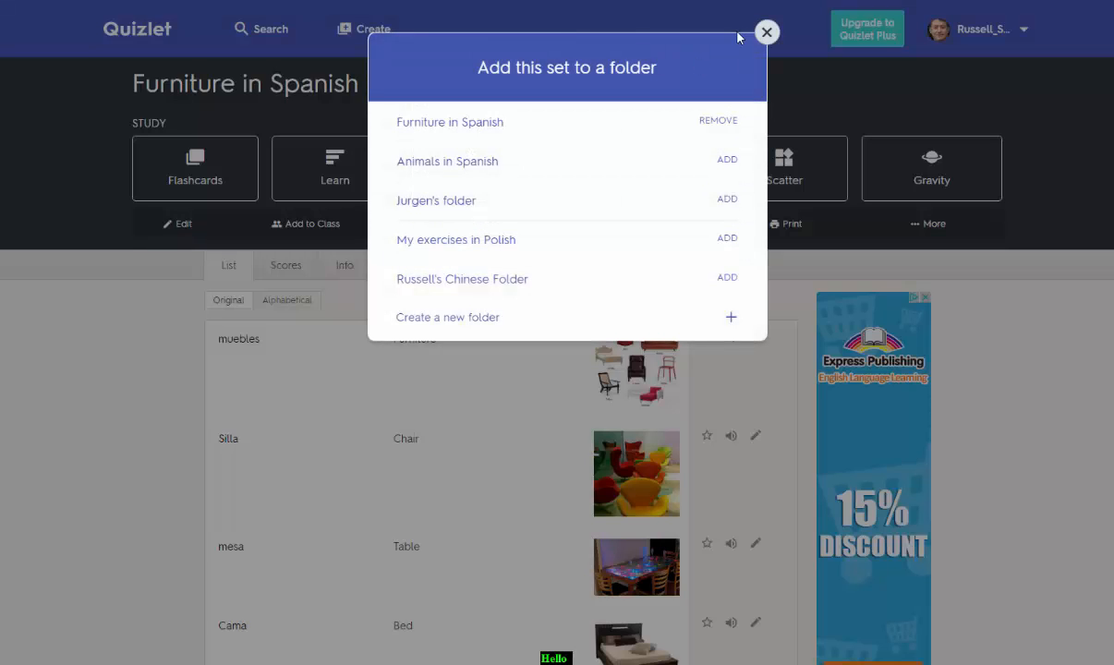
click(766, 31)
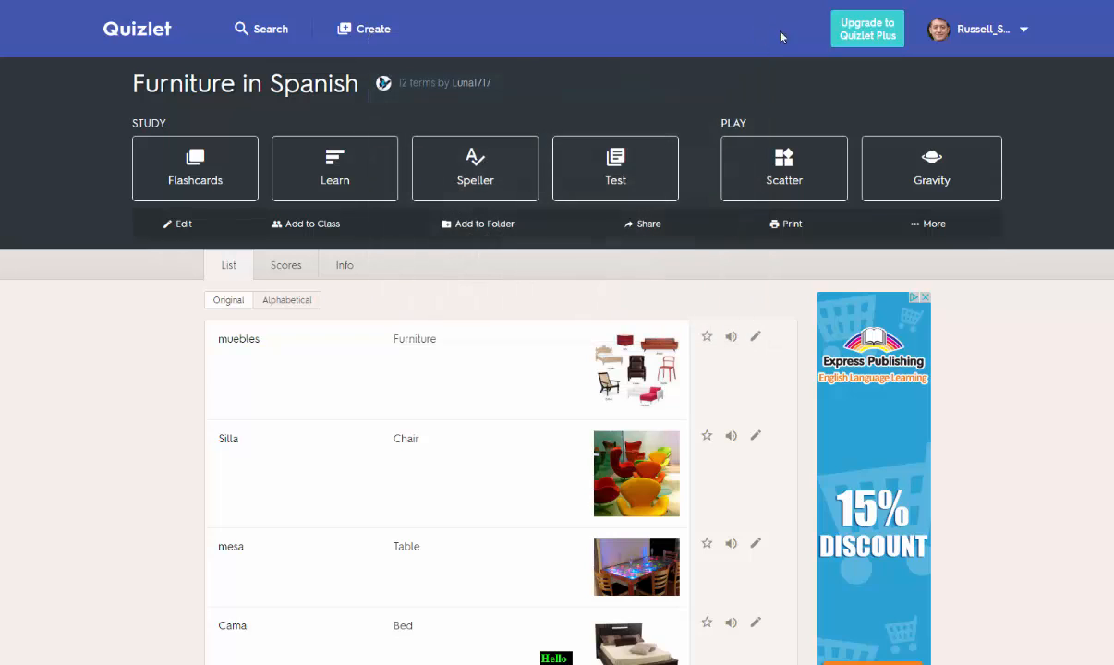
Add the 28-term Furniture-Spanish set from the folder sets to the first listed class and close the set list.
click(135, 35)
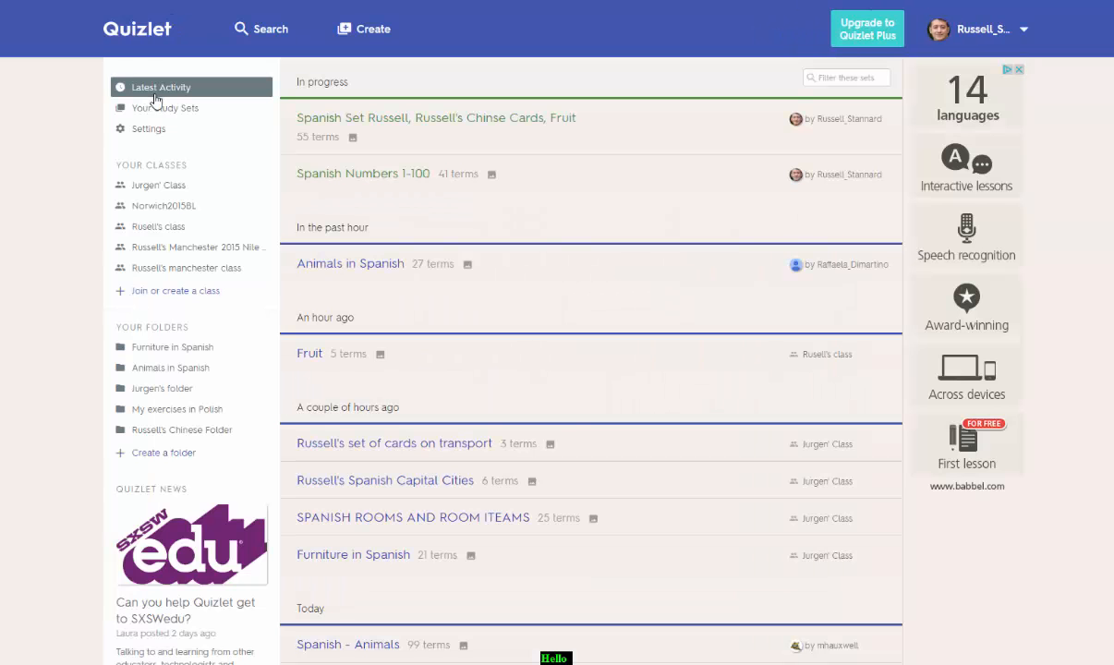
click(162, 189)
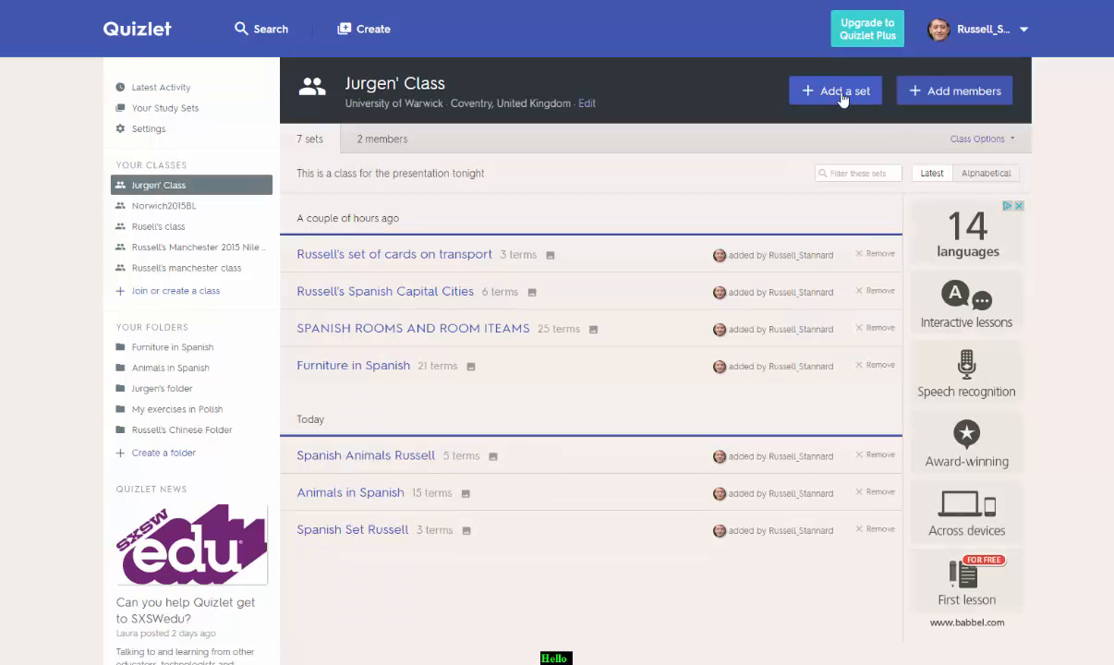
click(843, 96)
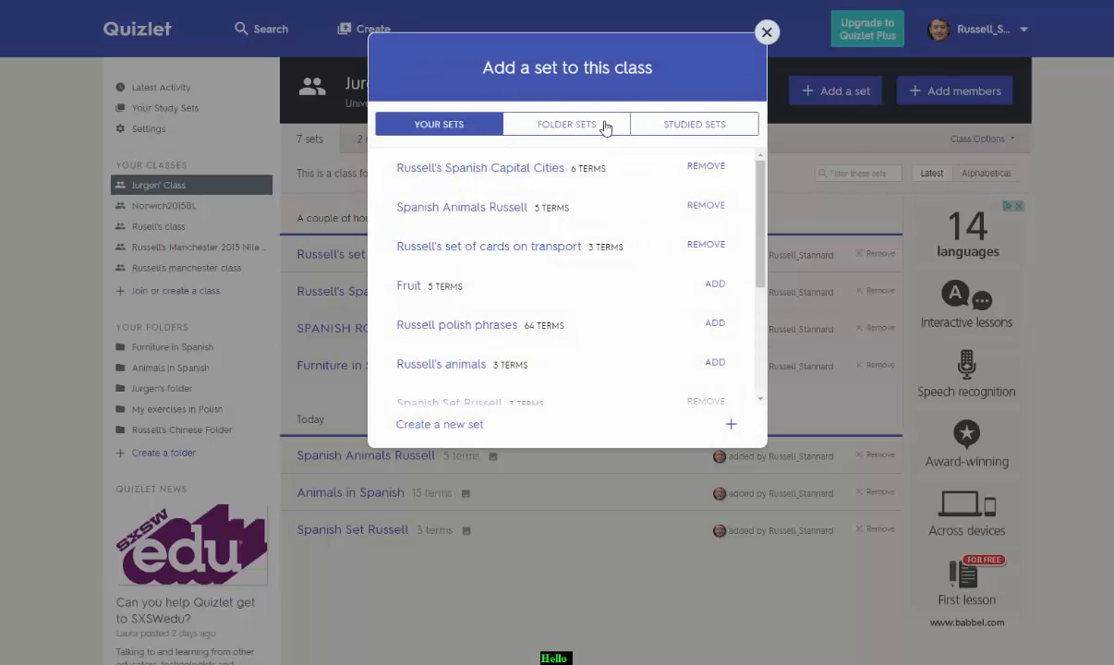
click(573, 130)
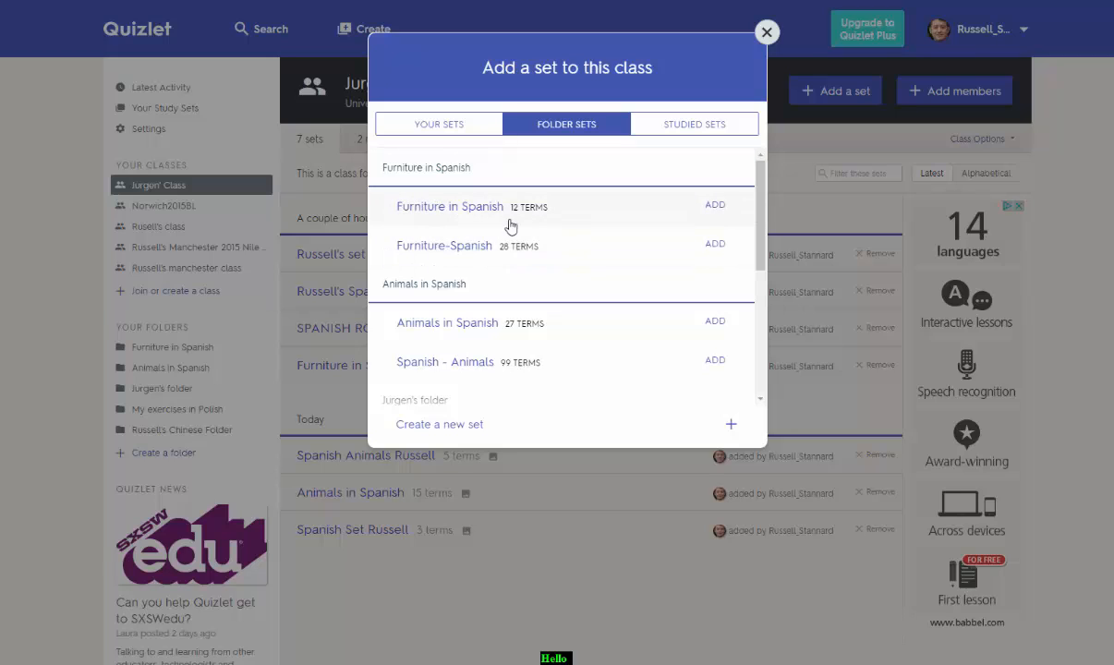
click(720, 246)
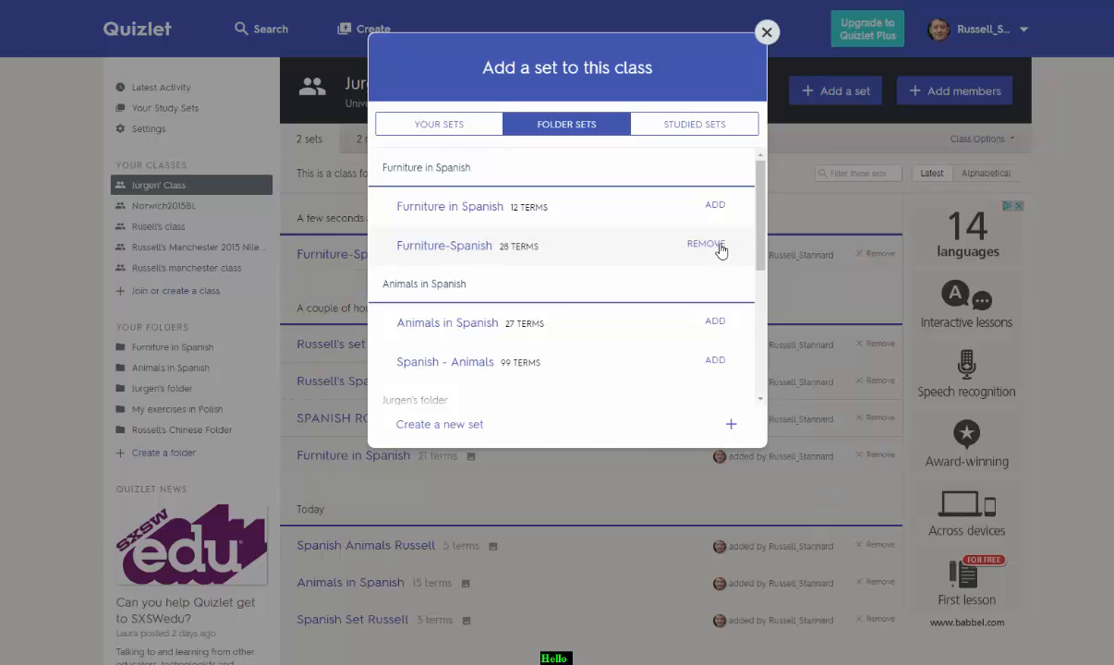
click(766, 33)
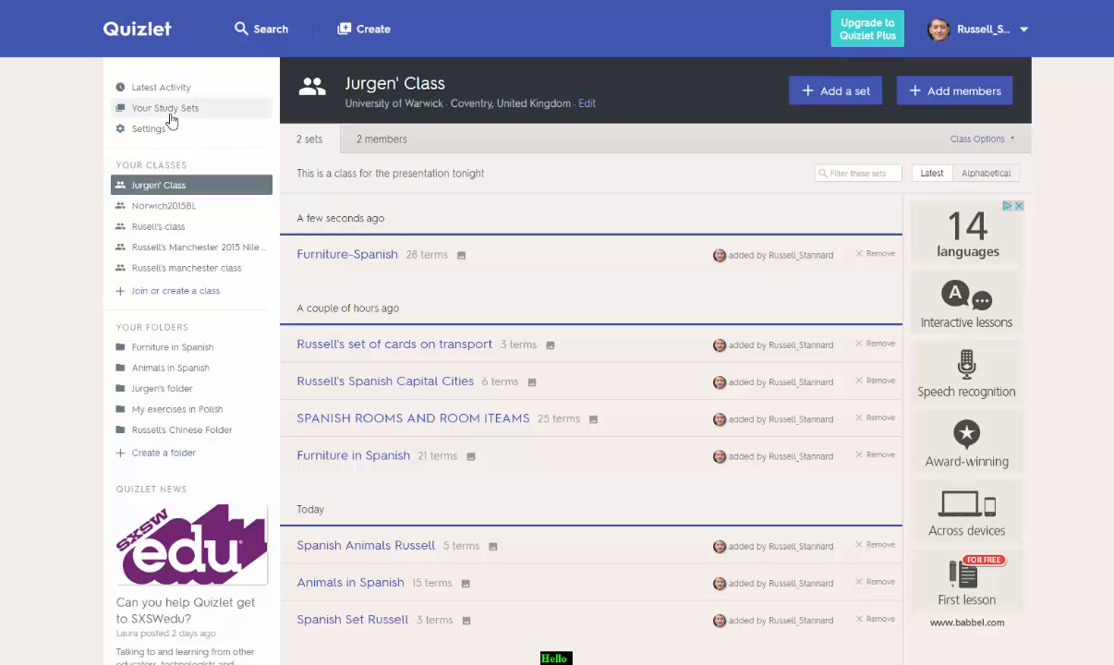
Look through the account settings, from profile picture and language down to privacy and account deletion.
click(145, 128)
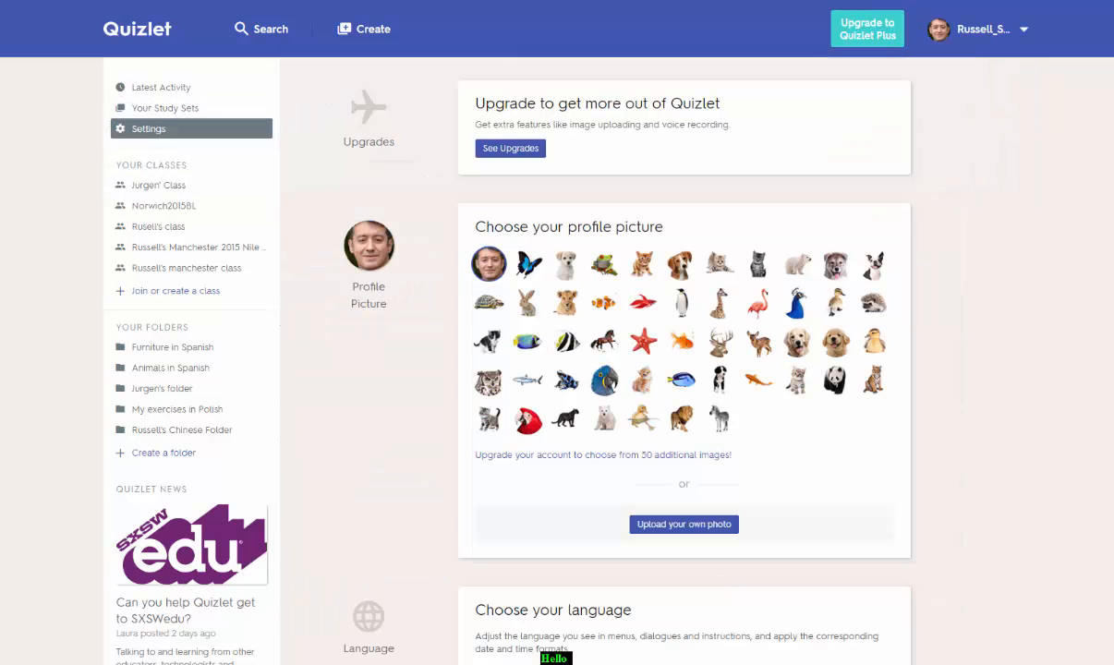
scroll(543, 575, down, 15)
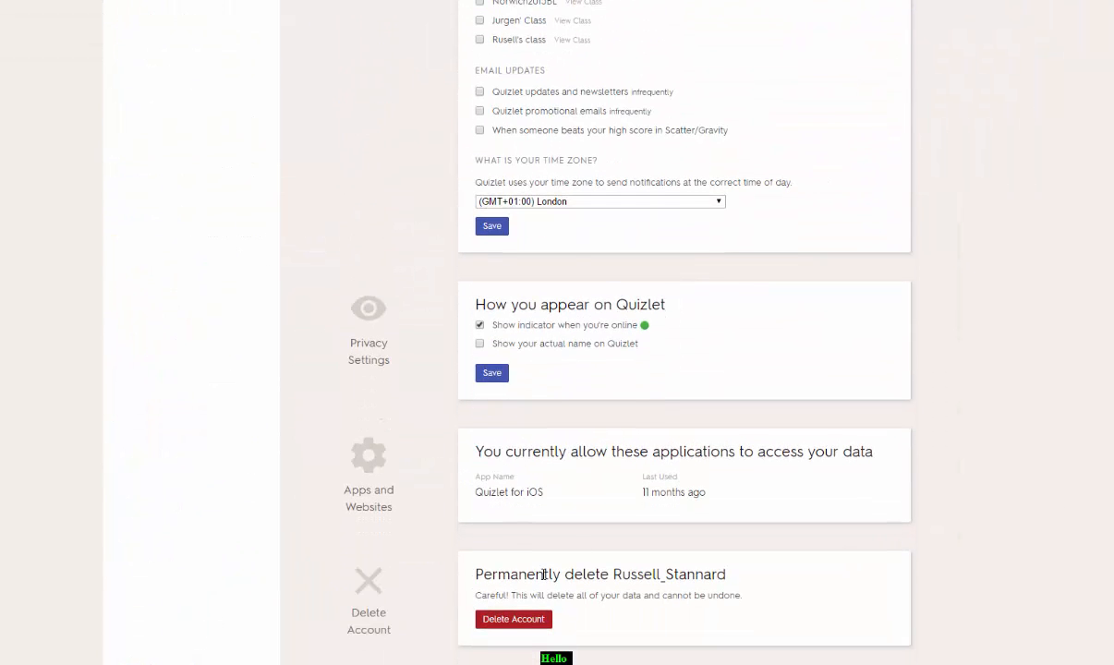
scroll(592, 313, up, 15)
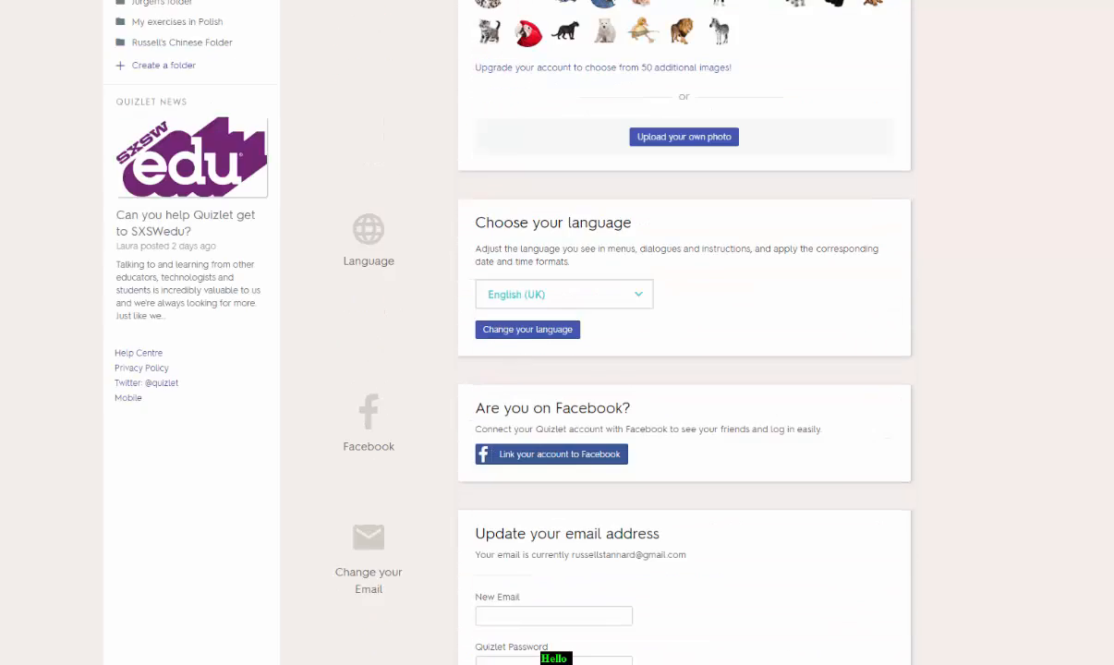
Return to the home page and view the first listed class and its class options.
click(150, 31)
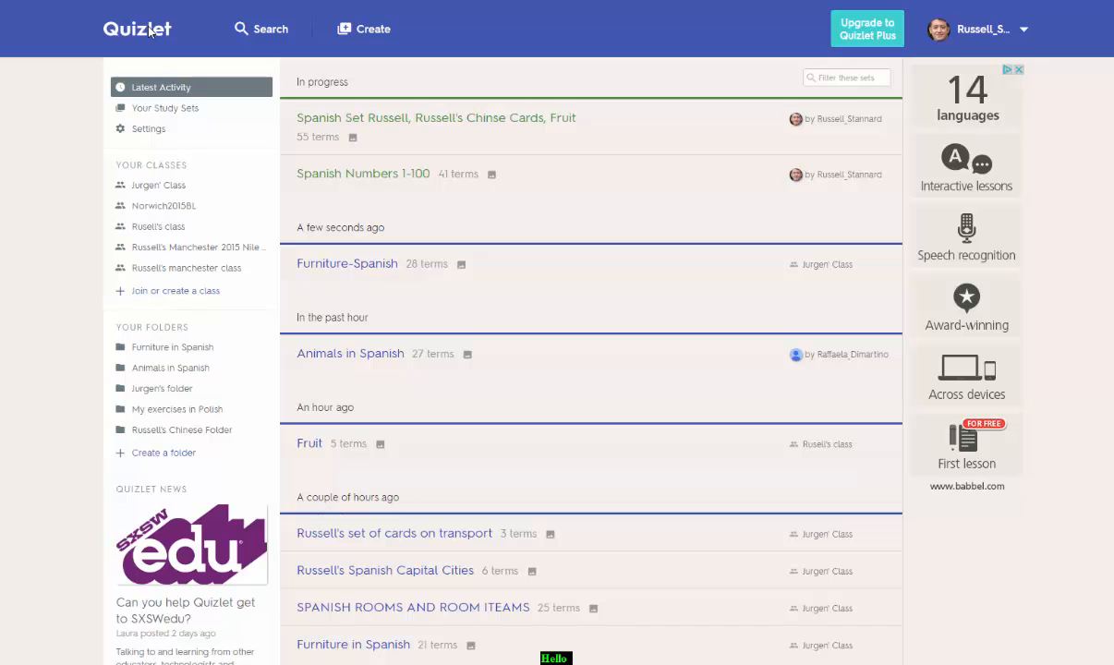
click(158, 188)
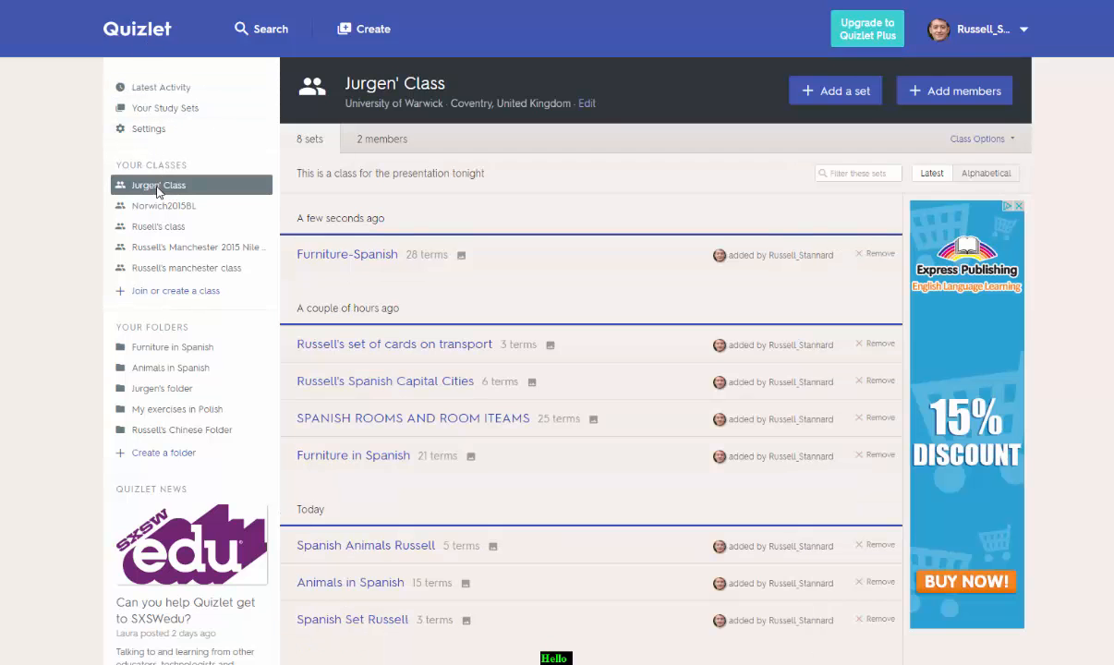
click(1013, 140)
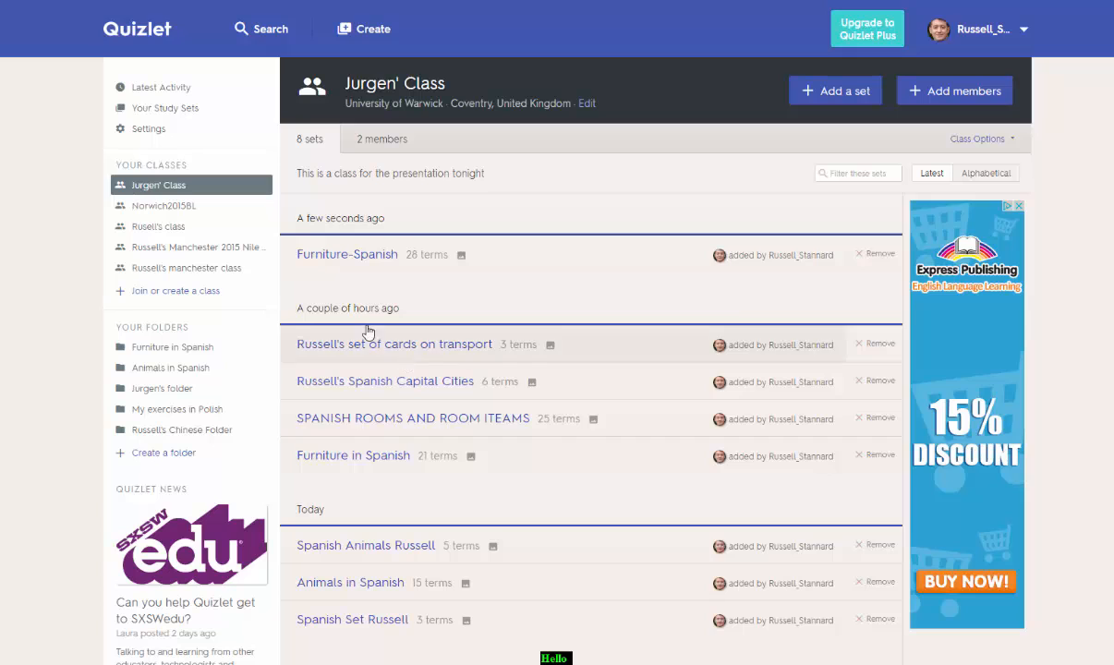
View the "Furniture in Spanish" folder and its edit, delete and share options, and open its 12-term set.
click(151, 347)
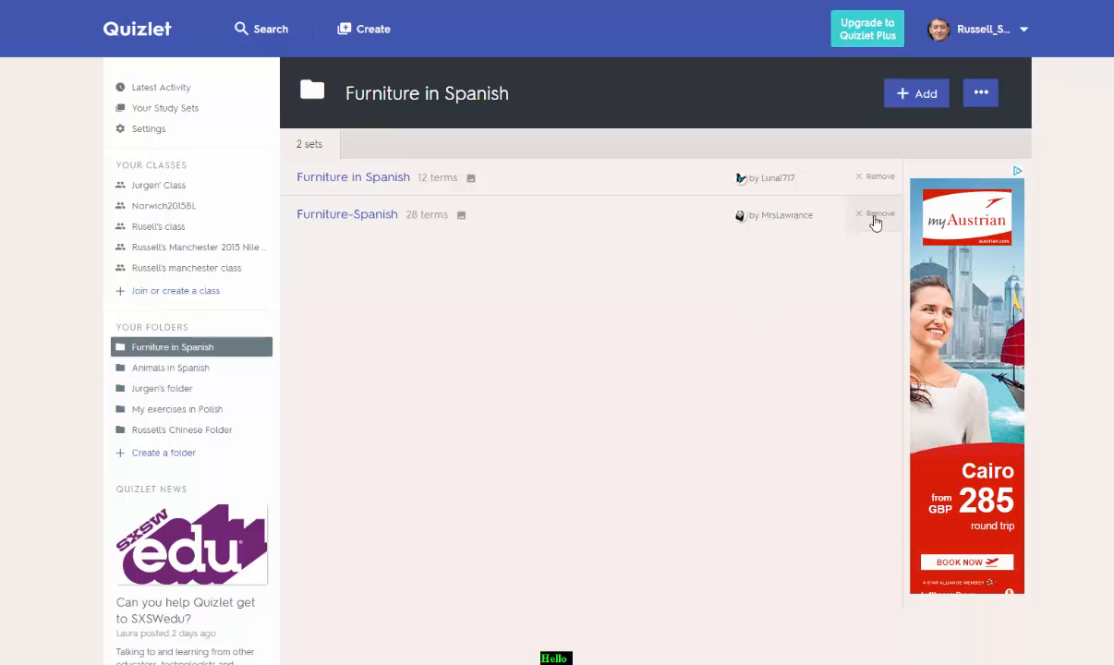
click(981, 97)
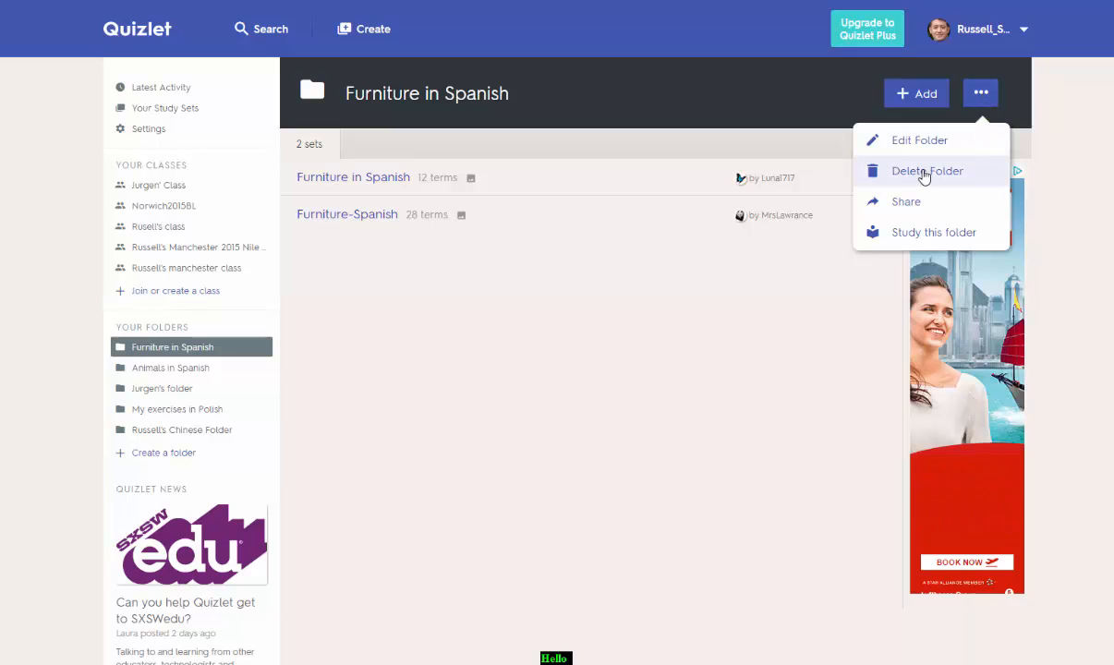
click(479, 369)
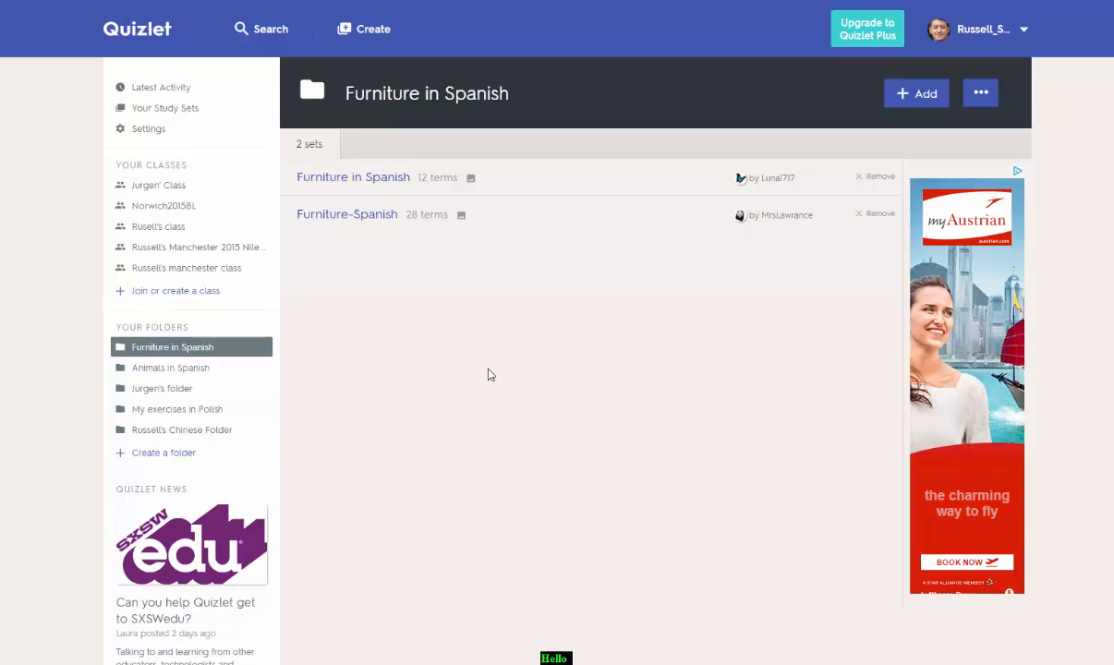
click(326, 187)
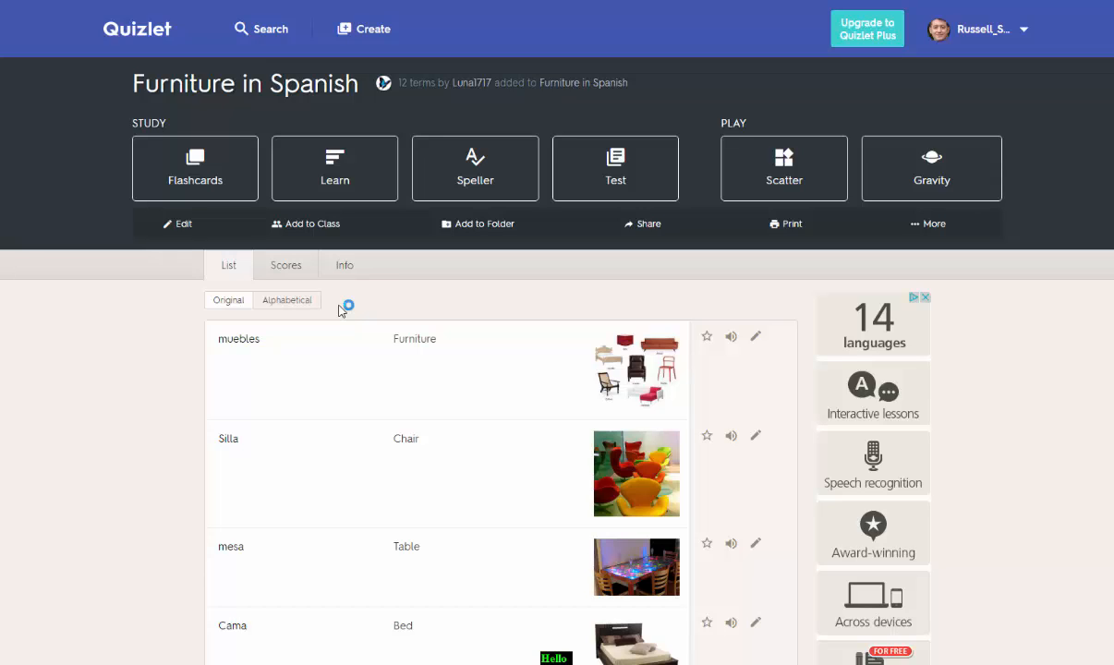
Search Quizlet for "musical instruments in Spanish".
click(275, 31)
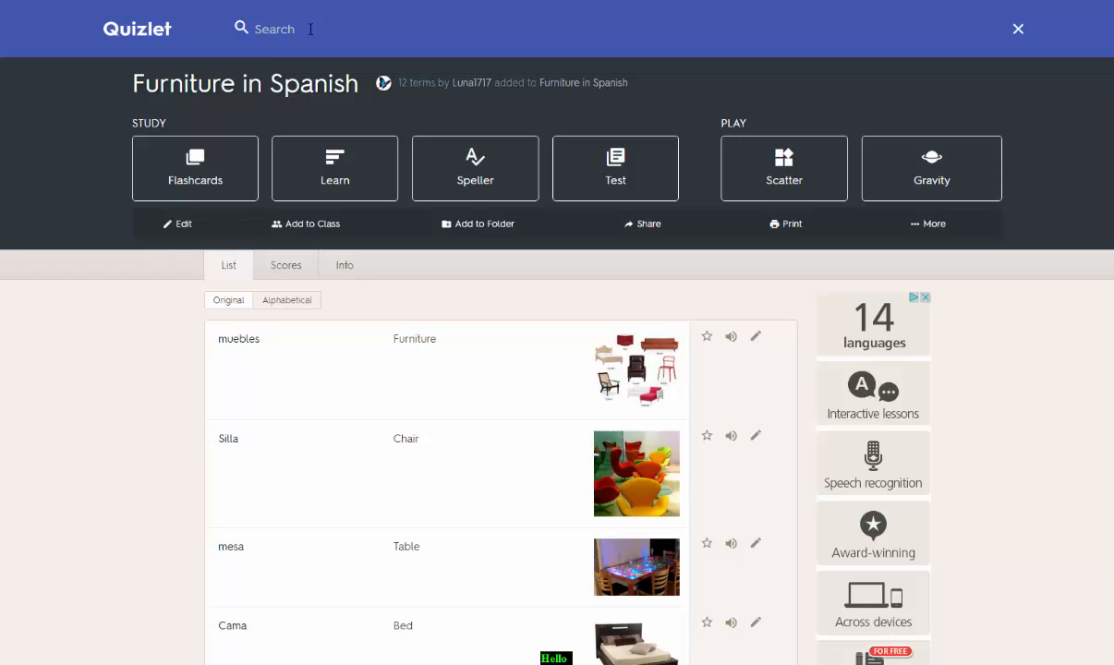
text(musical instrucments)
key(BackSpace)
key(BackSpace)
key(BackSpace)
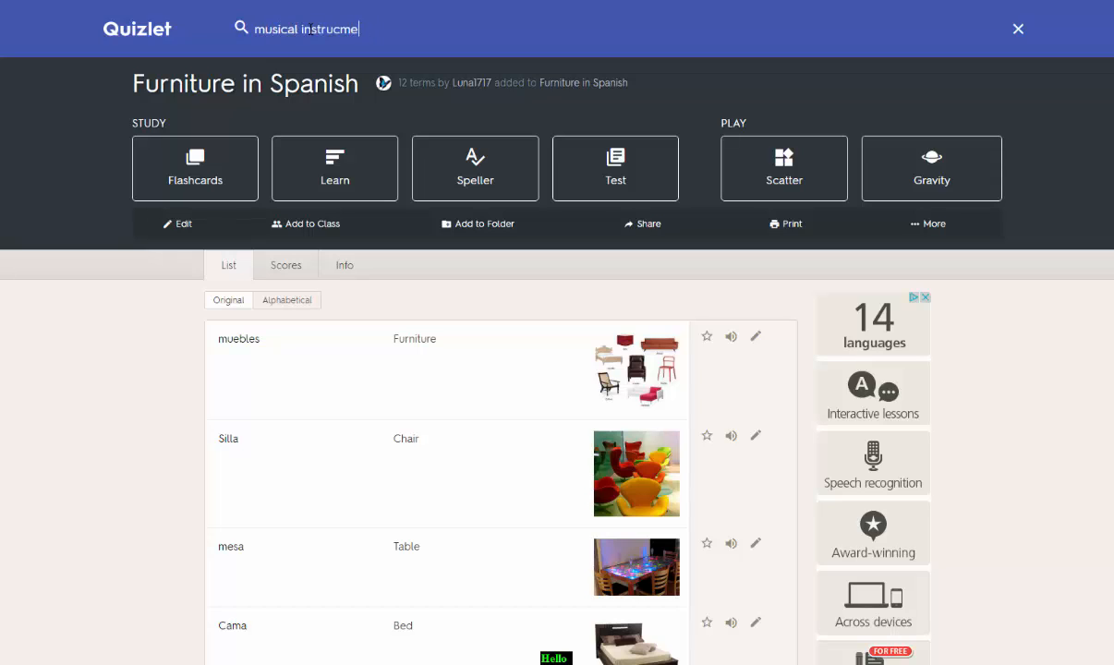
key(BackSpace)
key(BackSpace)
key(BackSpace)
text(ments in Spanish)
key(Return)
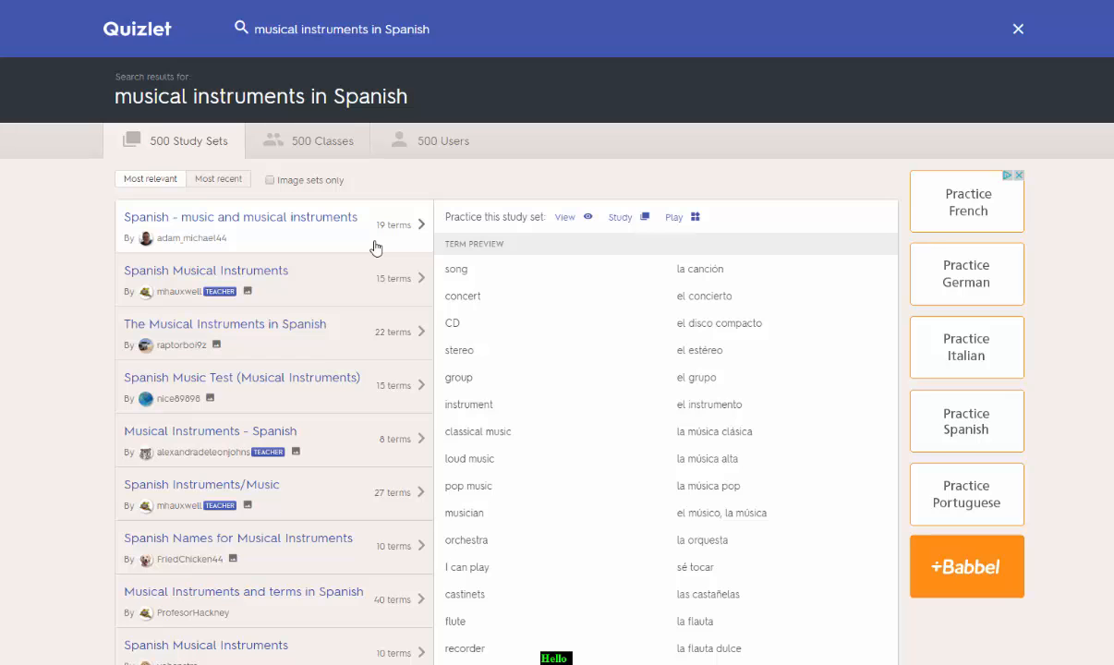
Preview the found sets, open the 15-term "Spanish Musical Instruments" set by a teacher and start a copy of it.
mouse_move(360, 278)
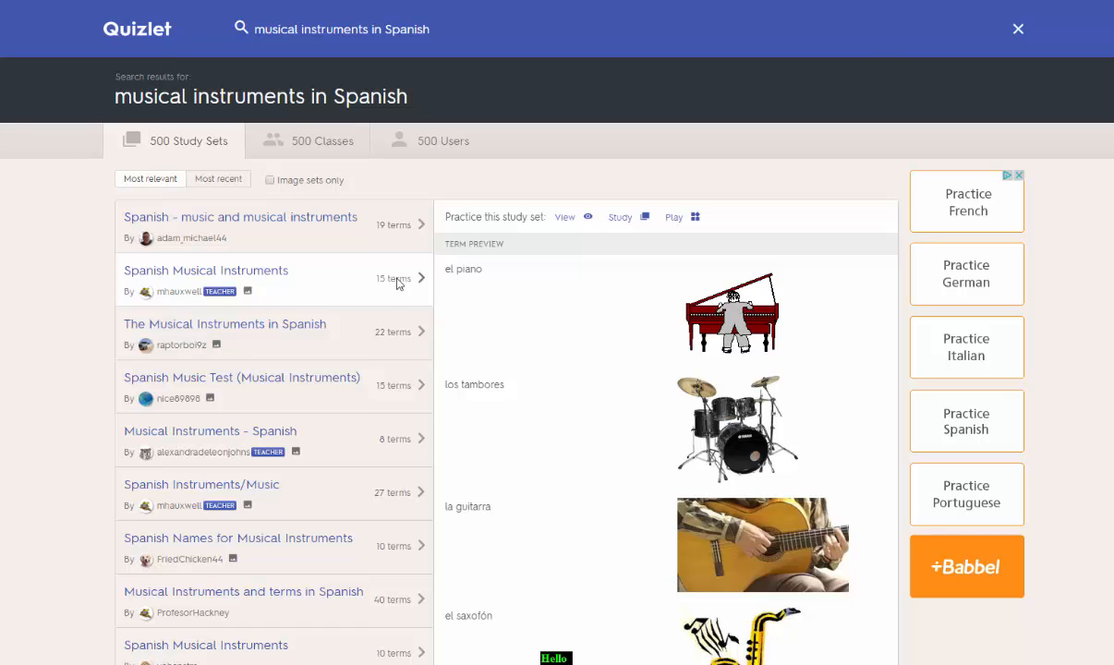
click(397, 284)
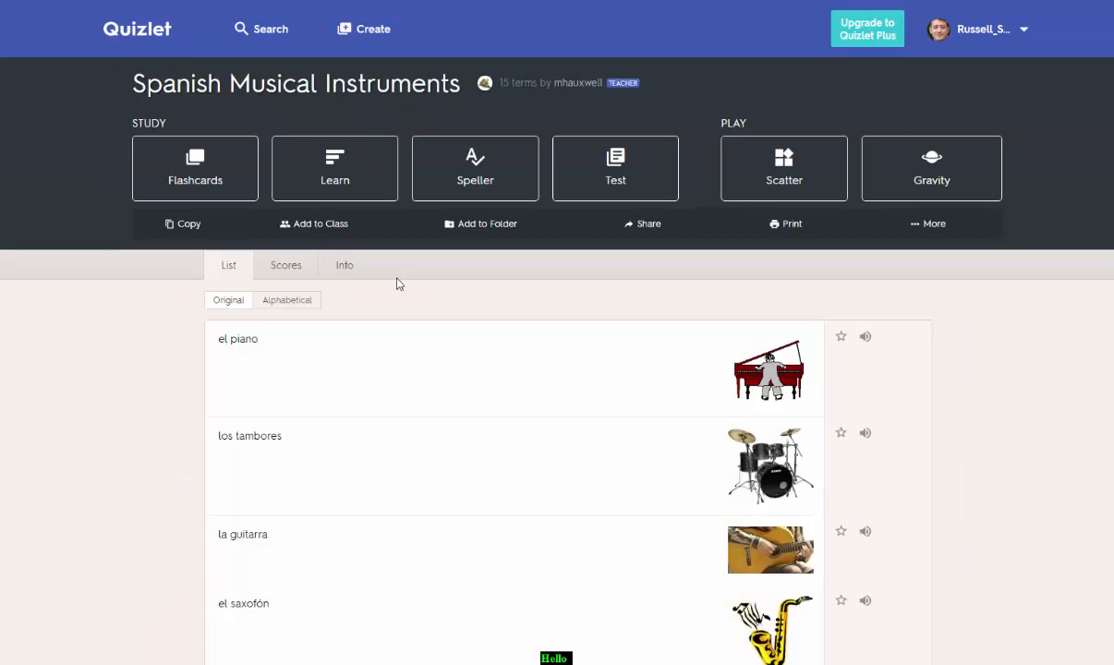
click(186, 224)
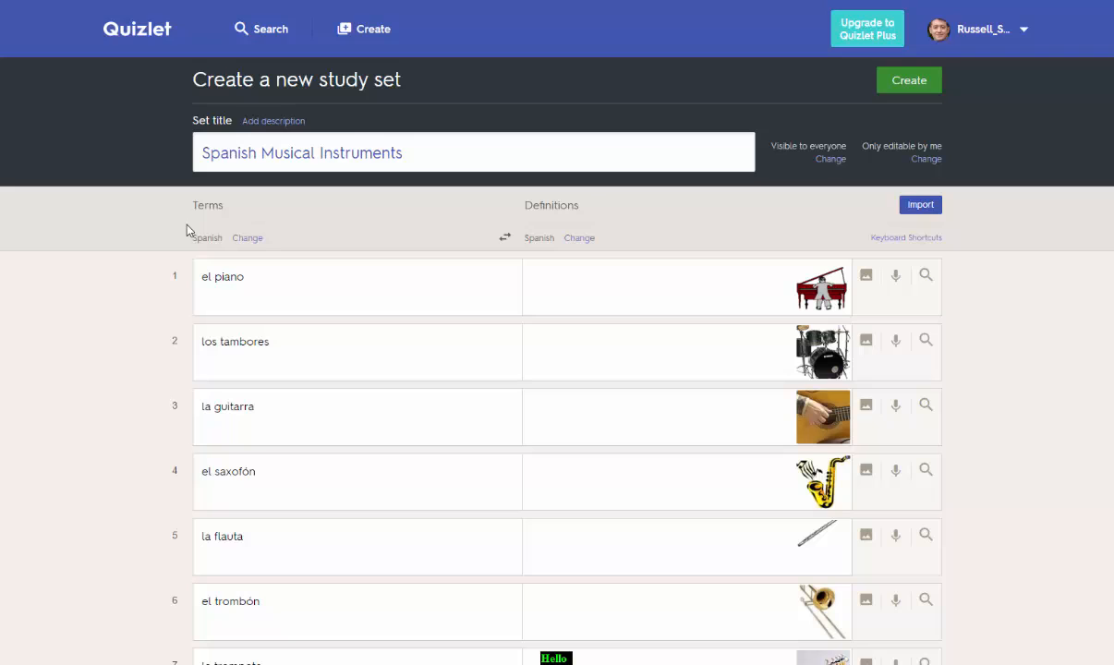
Retitle the copied set with the account owner's first name followed by "instruments", create it and dismiss the sharing prompt.
click(484, 155)
key(BackSpace)
key(BackSpace)
key(BackSpace)
key(BackSpace)
key(BackSpace)
key(BackSpace)
key(BackSpace)
key(BackSpace)
key(BackSpace)
key(BackSpace)
key(BackSpace)
key(BackSpace)
key(BackSpace)
key(BackSpace)
key(BackSpace)
key(BackSpace)
key(BackSpace)
key(BackSpace)
key(BackSpace)
key(BackSpace)
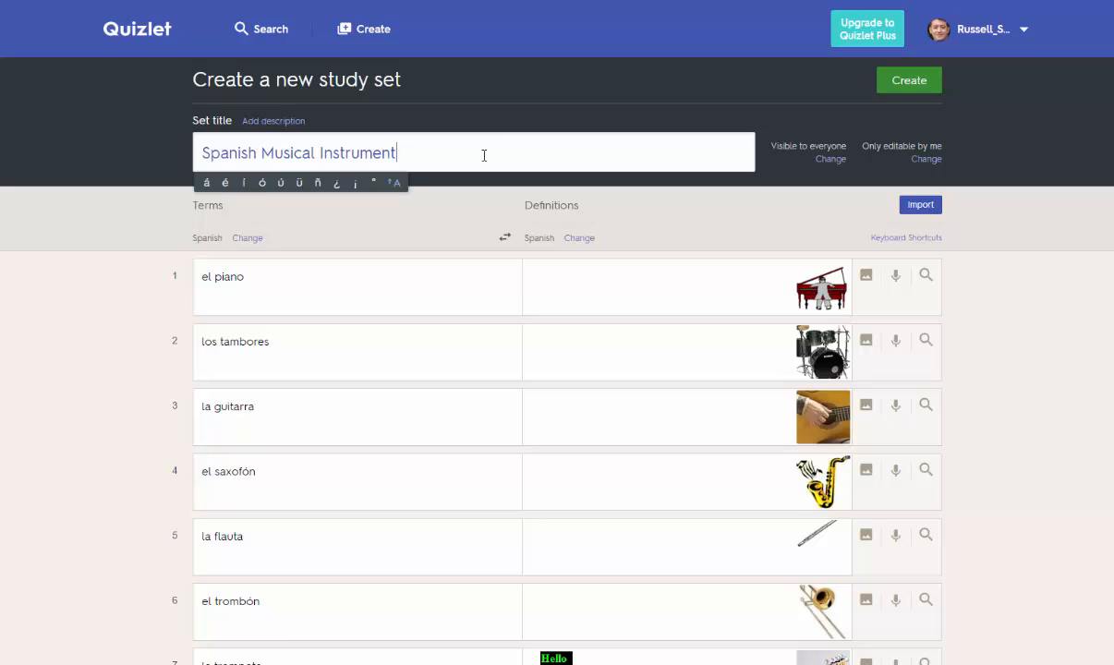
text(Rs)
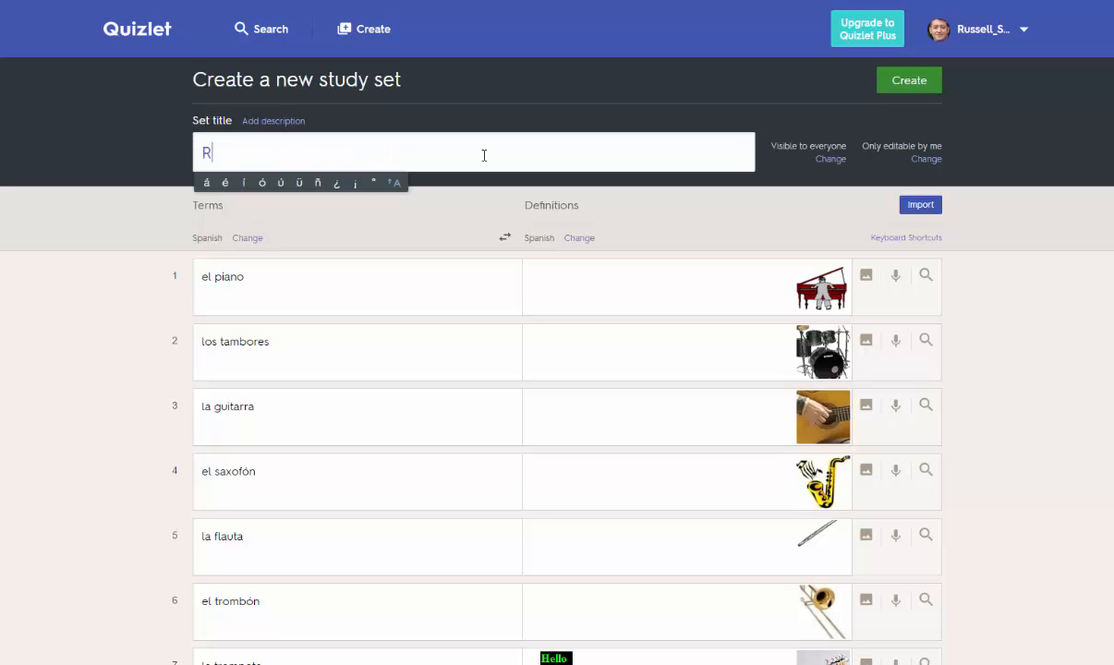
key(BackSpace)
text(ussel in)
key(BackSpace)
key(BackSpace)
key(BackSpace)
text(l instrumen ts)
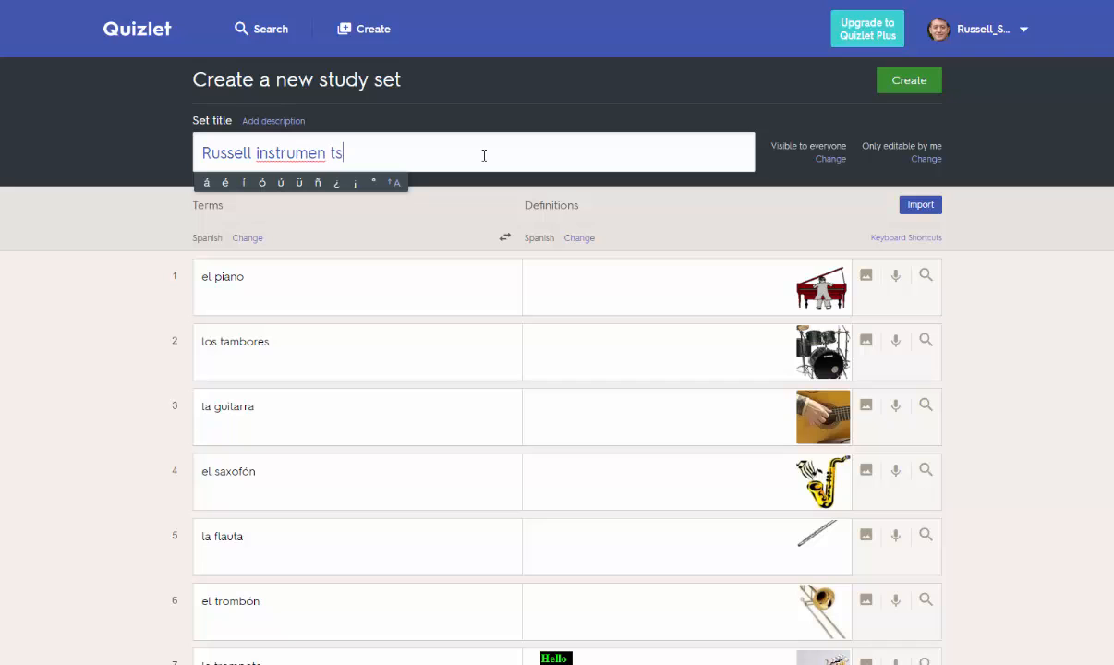
key(BackSpace)
key(BackSpace)
key(BackSpace)
text(ts)
click(906, 88)
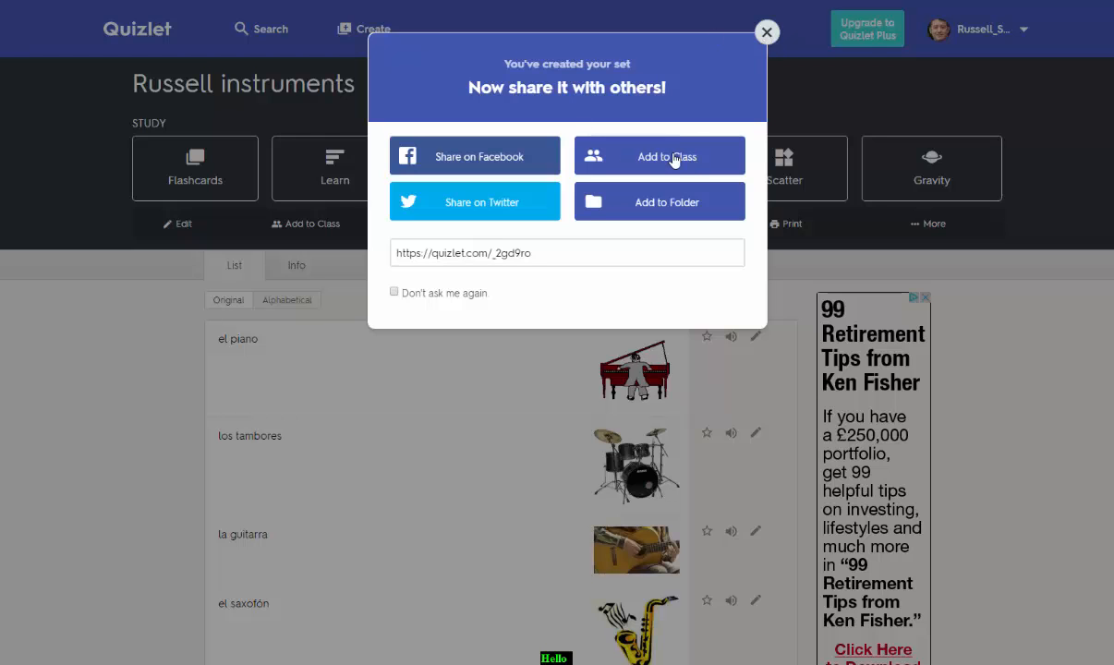
click(767, 32)
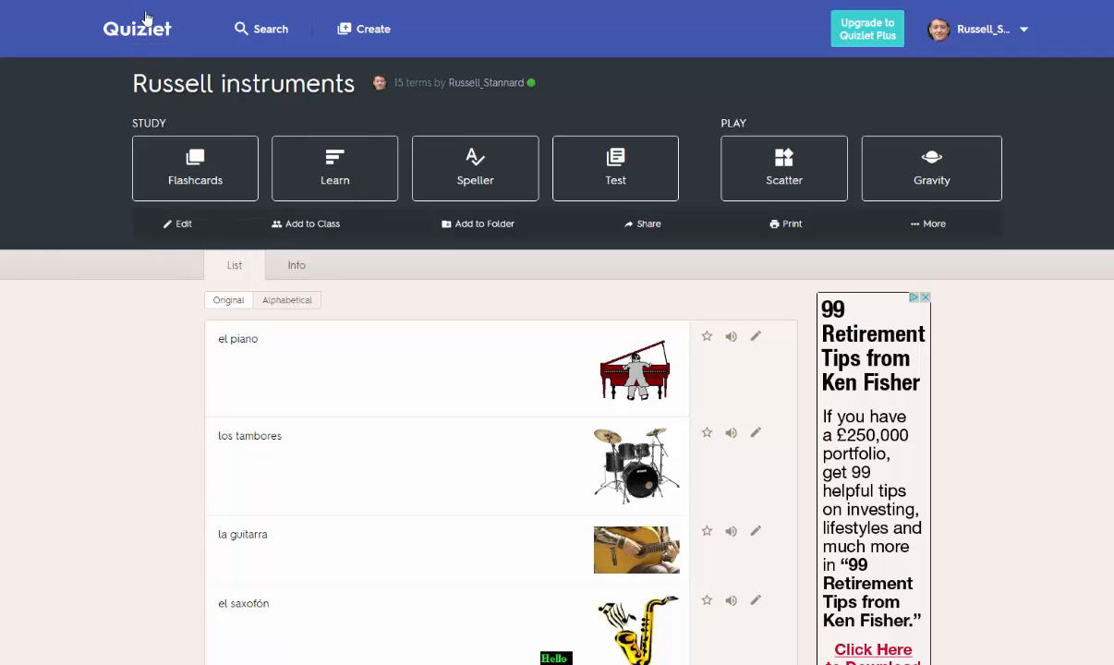
Open the copied 15-term instruments set from the created study sets and look through its editor for adding or removing terms.
click(180, 224)
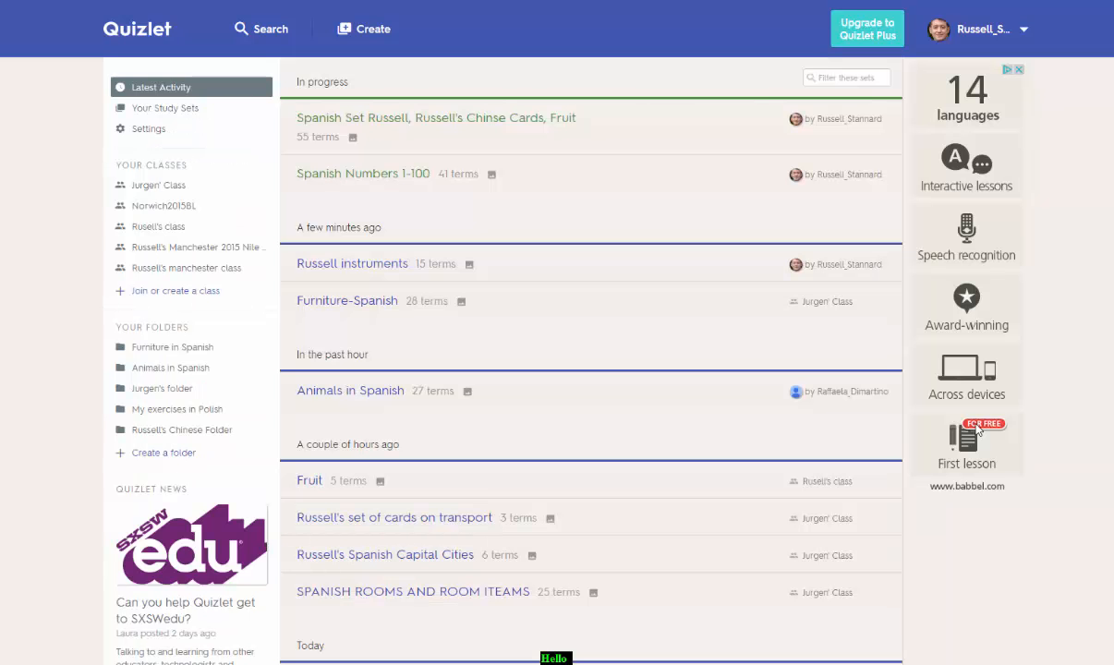
click(166, 109)
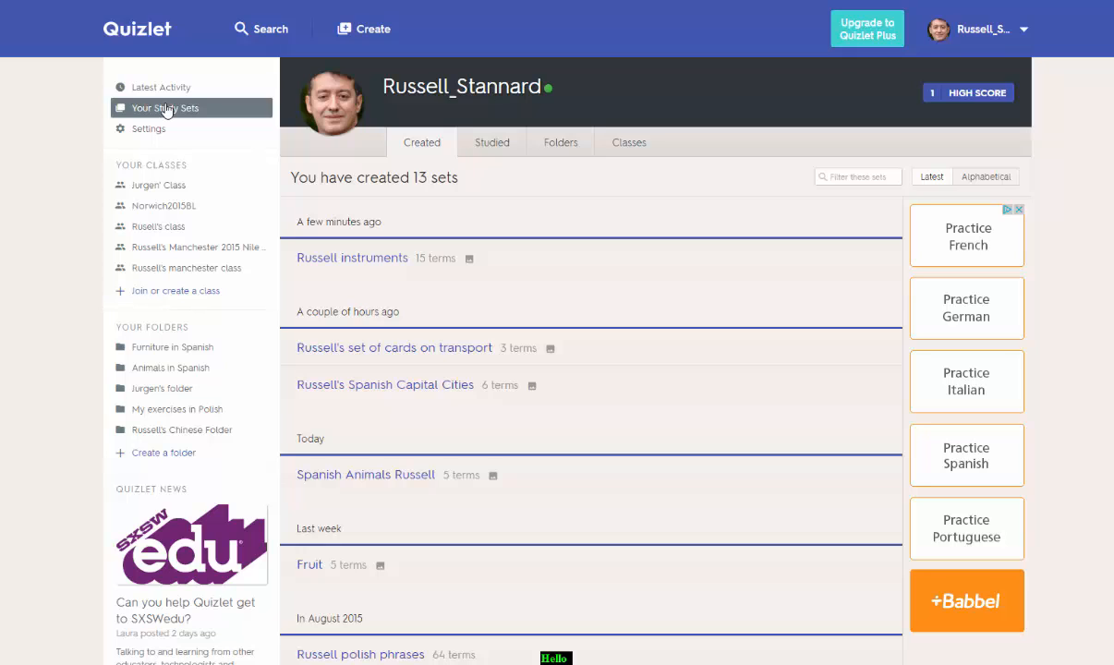
click(369, 262)
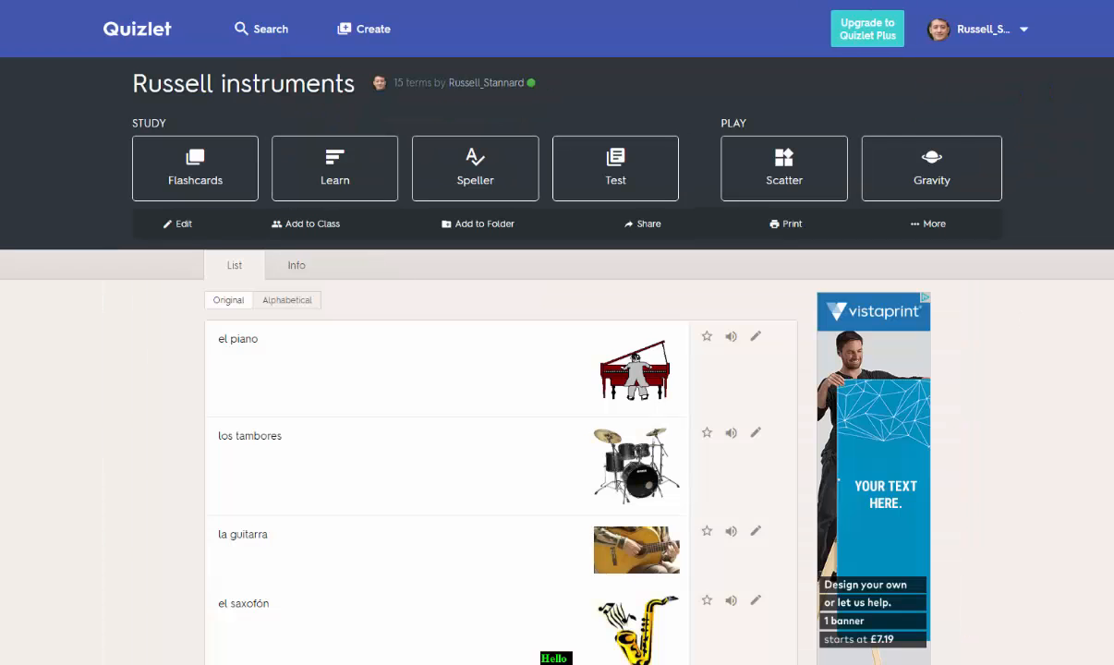
scroll(525, 332, down, 10)
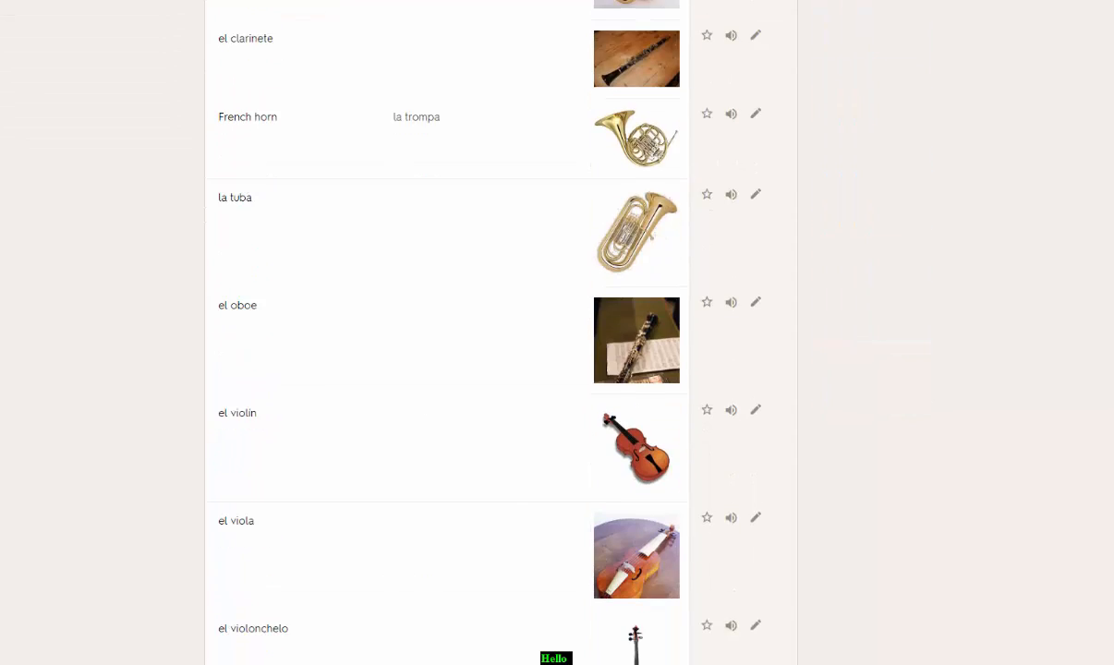
scroll(554, 351, down, 5)
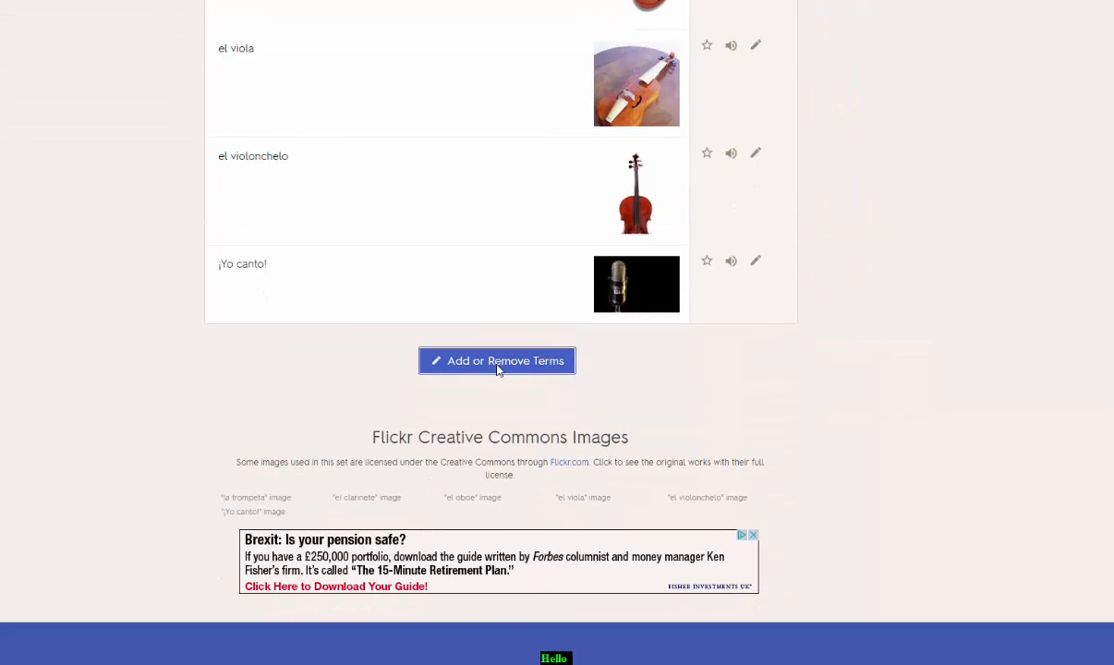
click(497, 361)
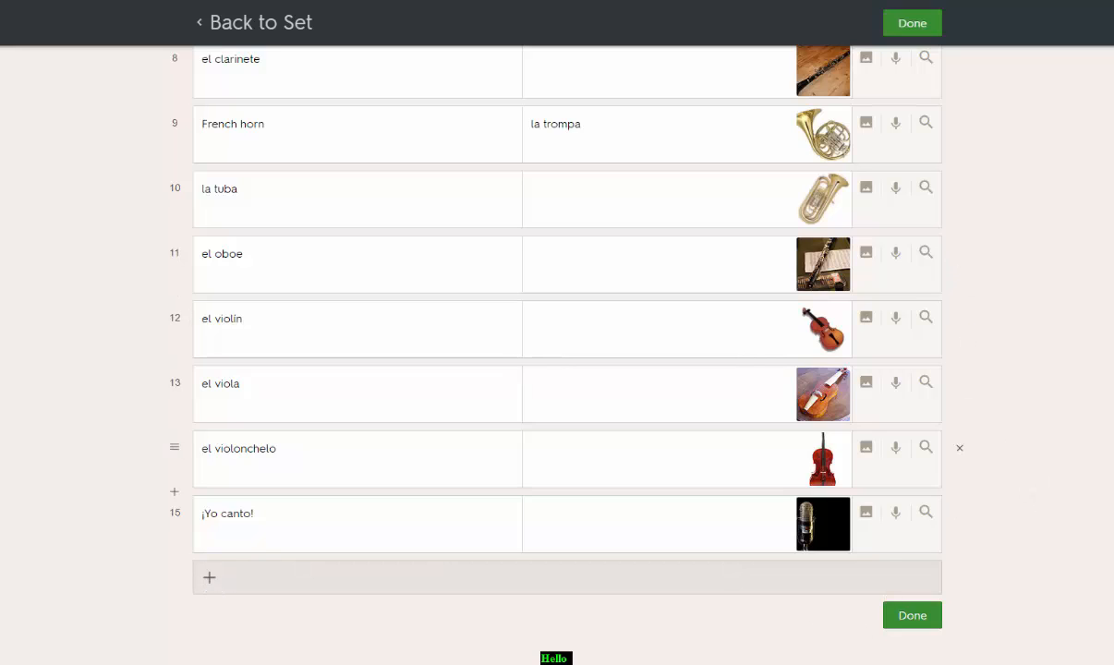
scroll(567, 332, up, 8)
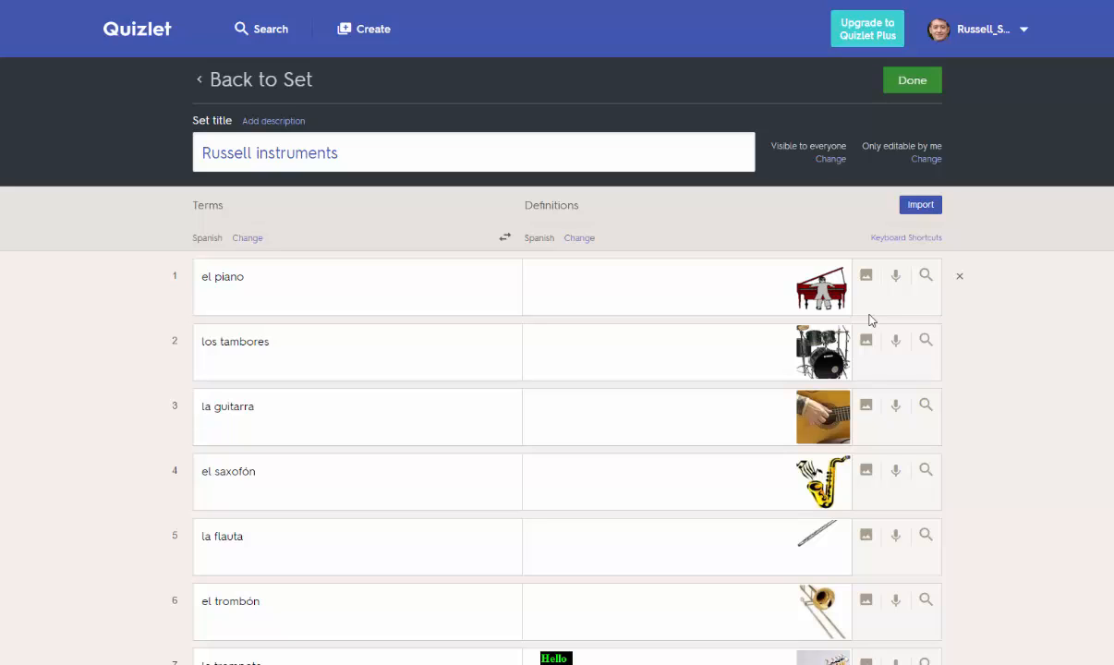
Return to the created study sets and open the 6-term Spanish Capital Cities set for editing.
click(134, 33)
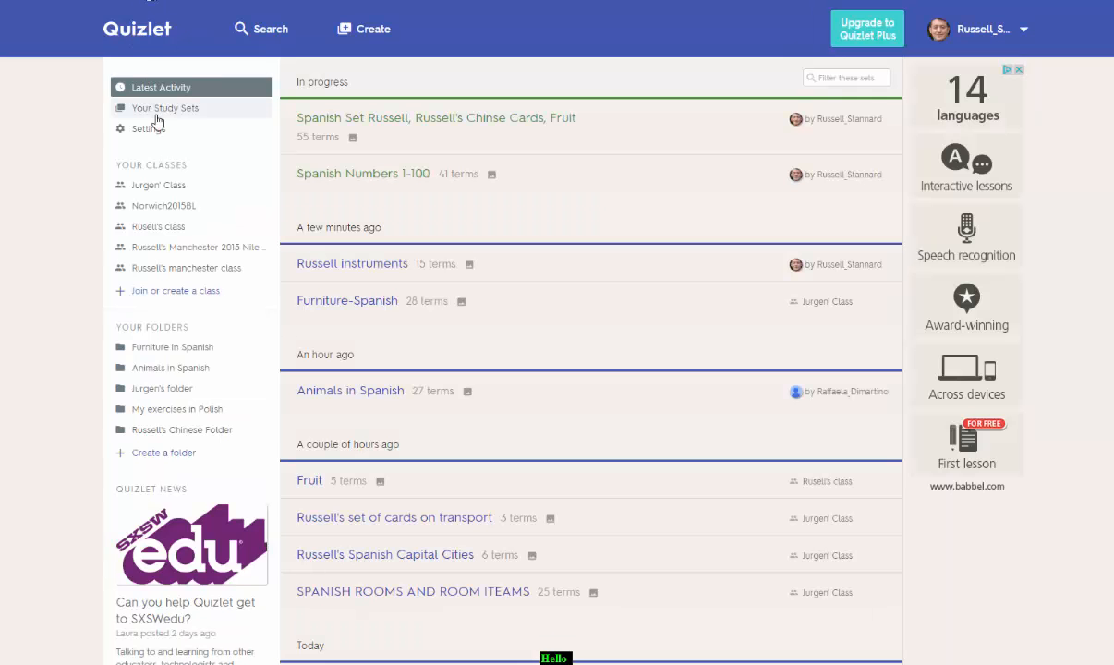
click(161, 111)
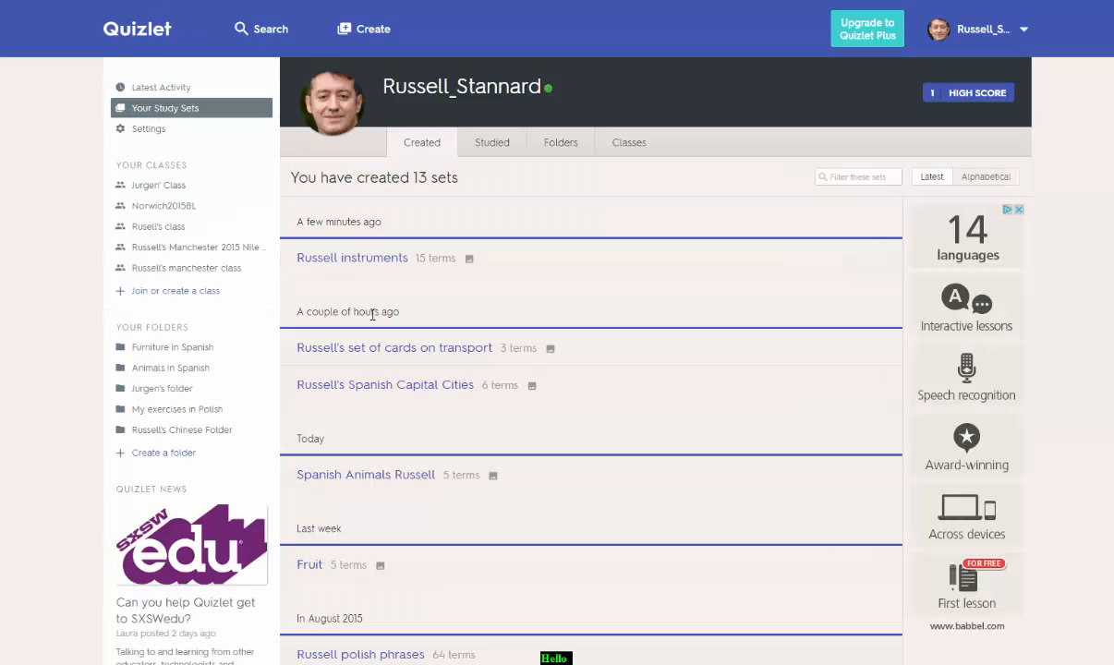
click(406, 386)
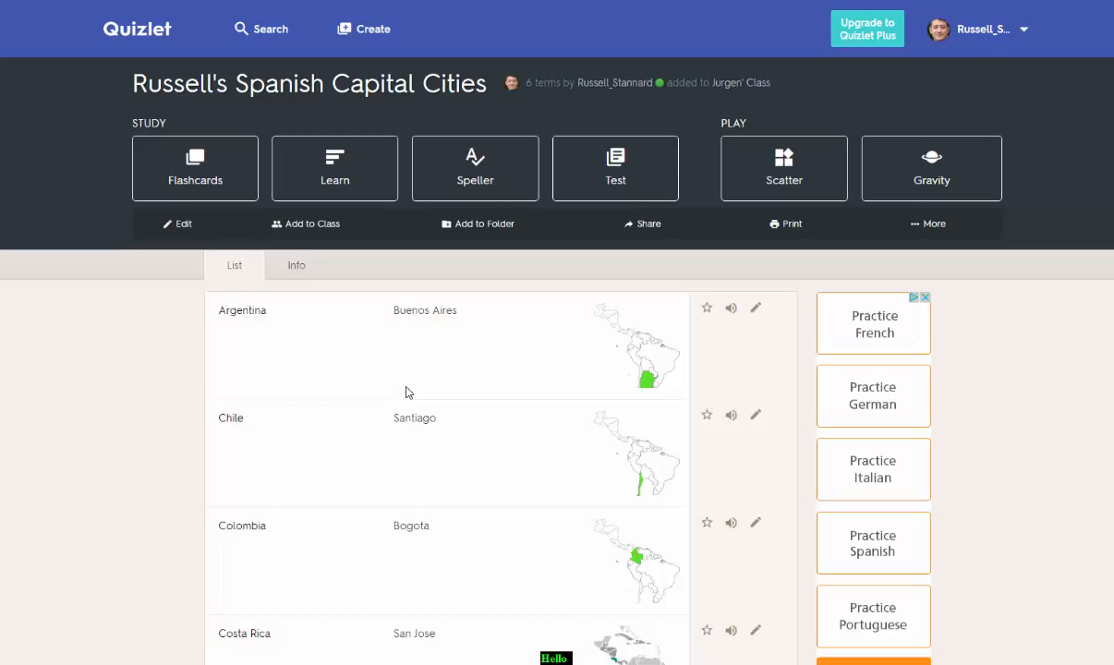
click(174, 230)
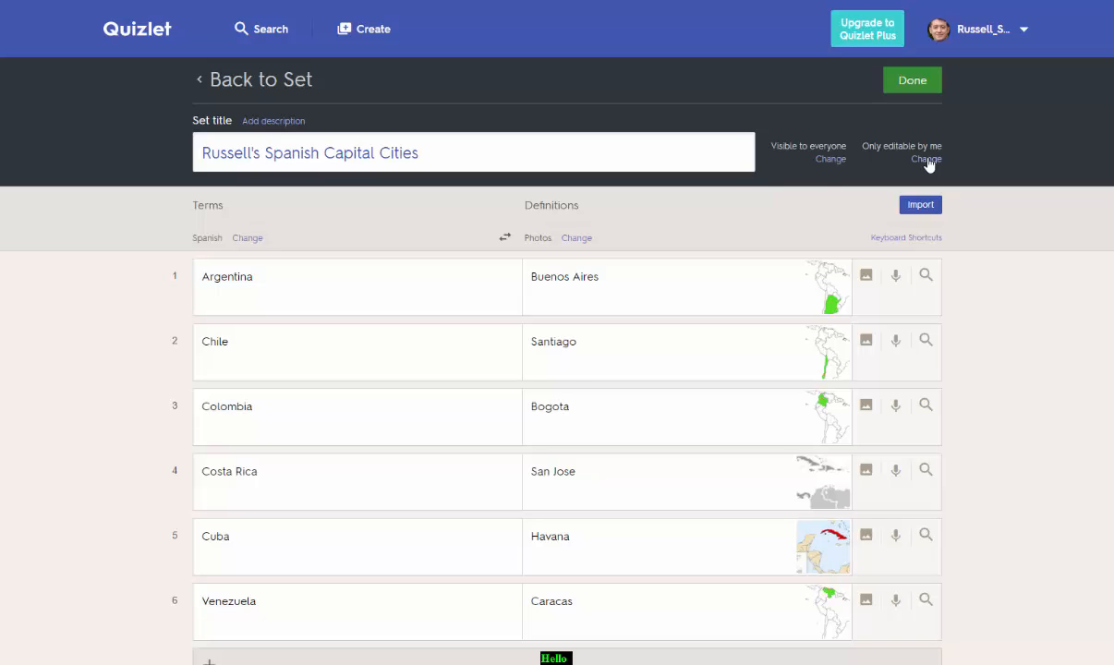
Open the set's view and edit permissions, try limiting viewing to users with a password, and reselect Everyone.
click(831, 162)
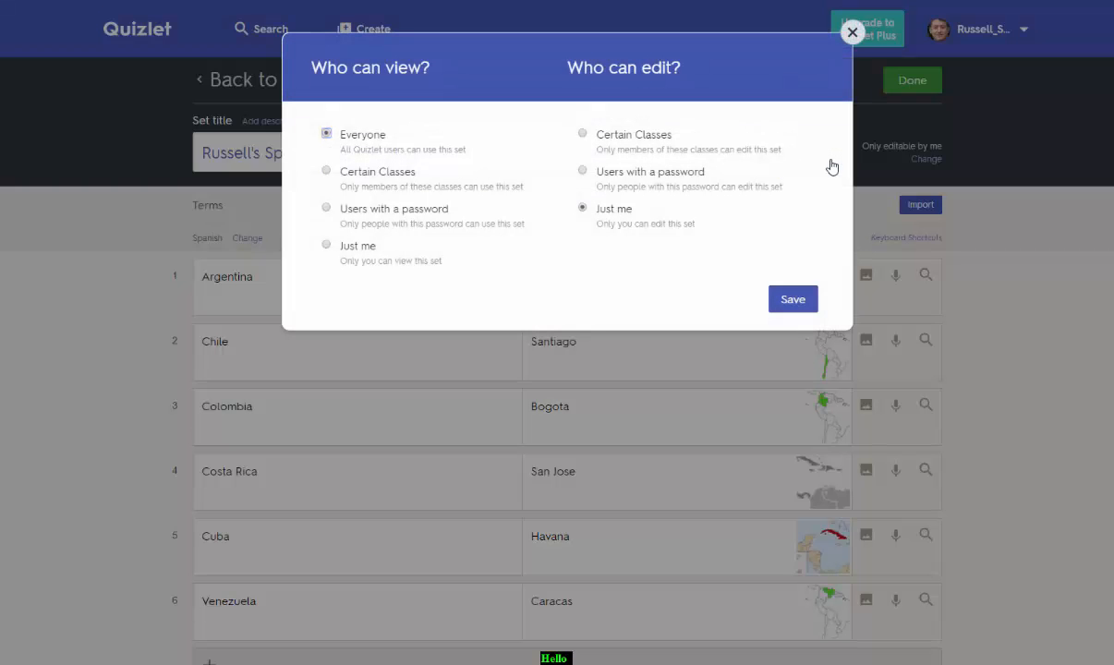
click(325, 211)
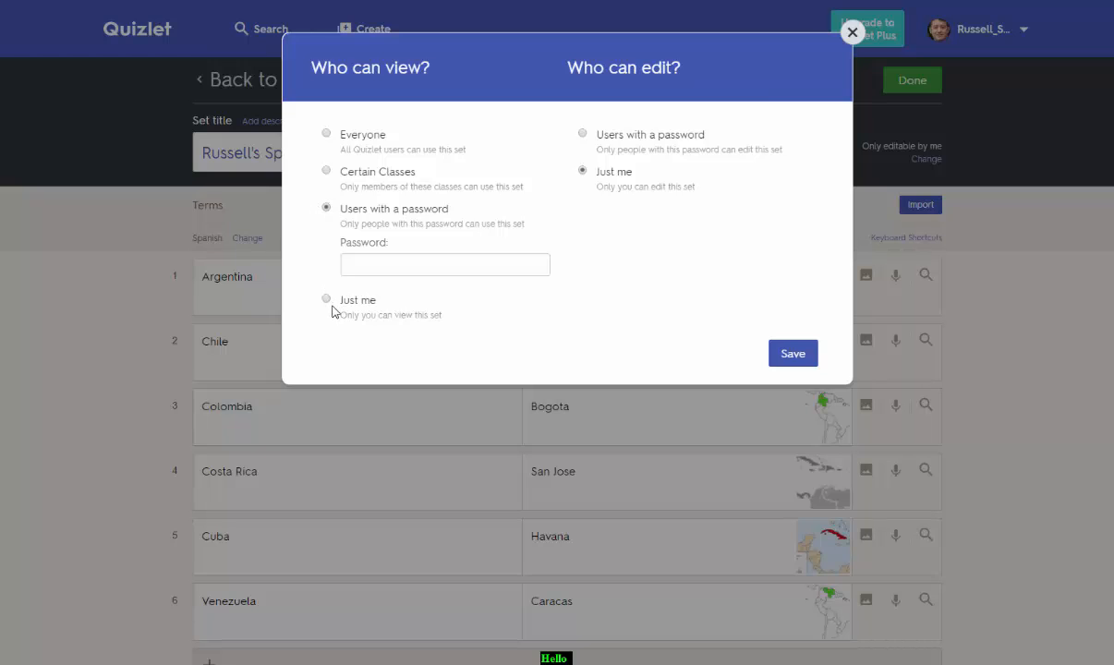
click(327, 135)
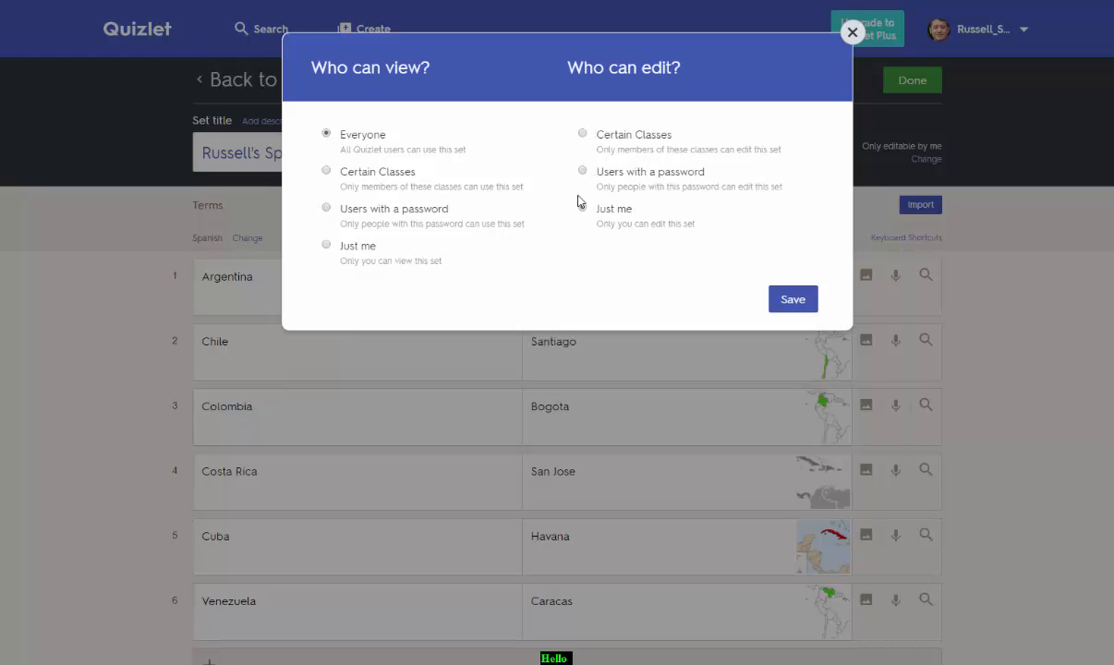